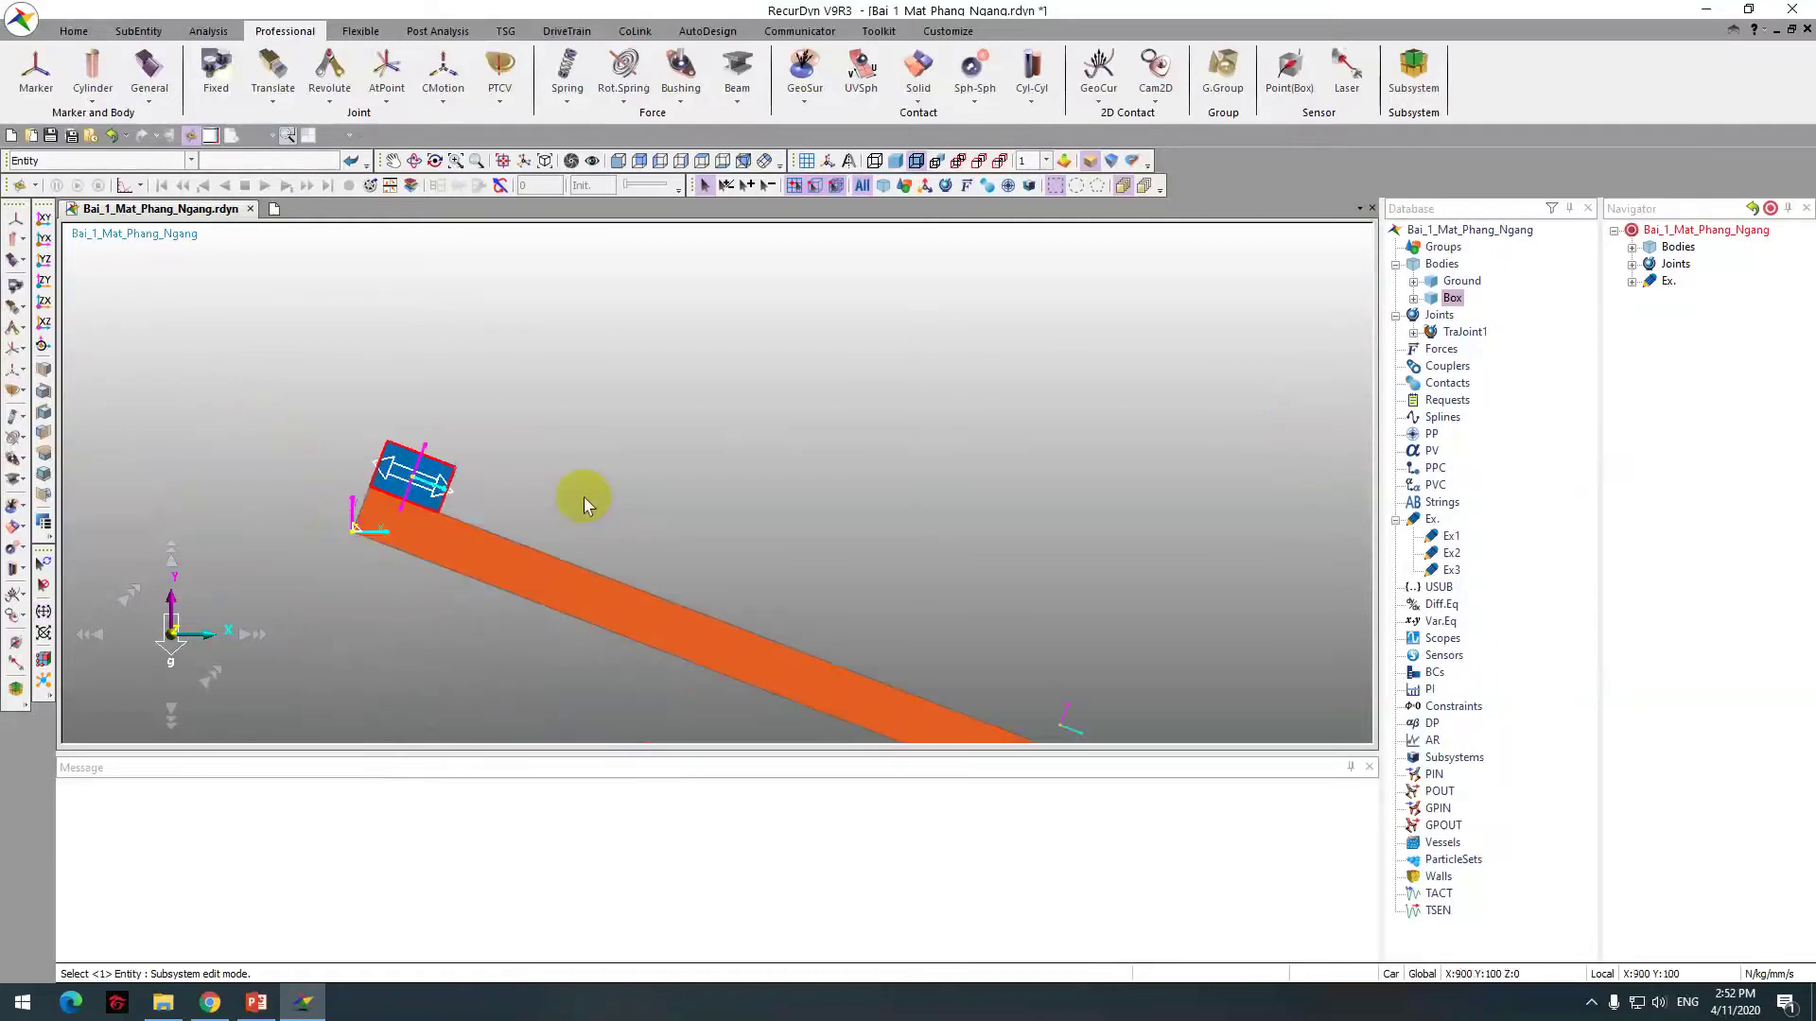
# Step: Expand the Box body's markers in the model tree and highlight Marker2 to inspect its location on the incline
pyautogui.scroll(2, 641, 565)
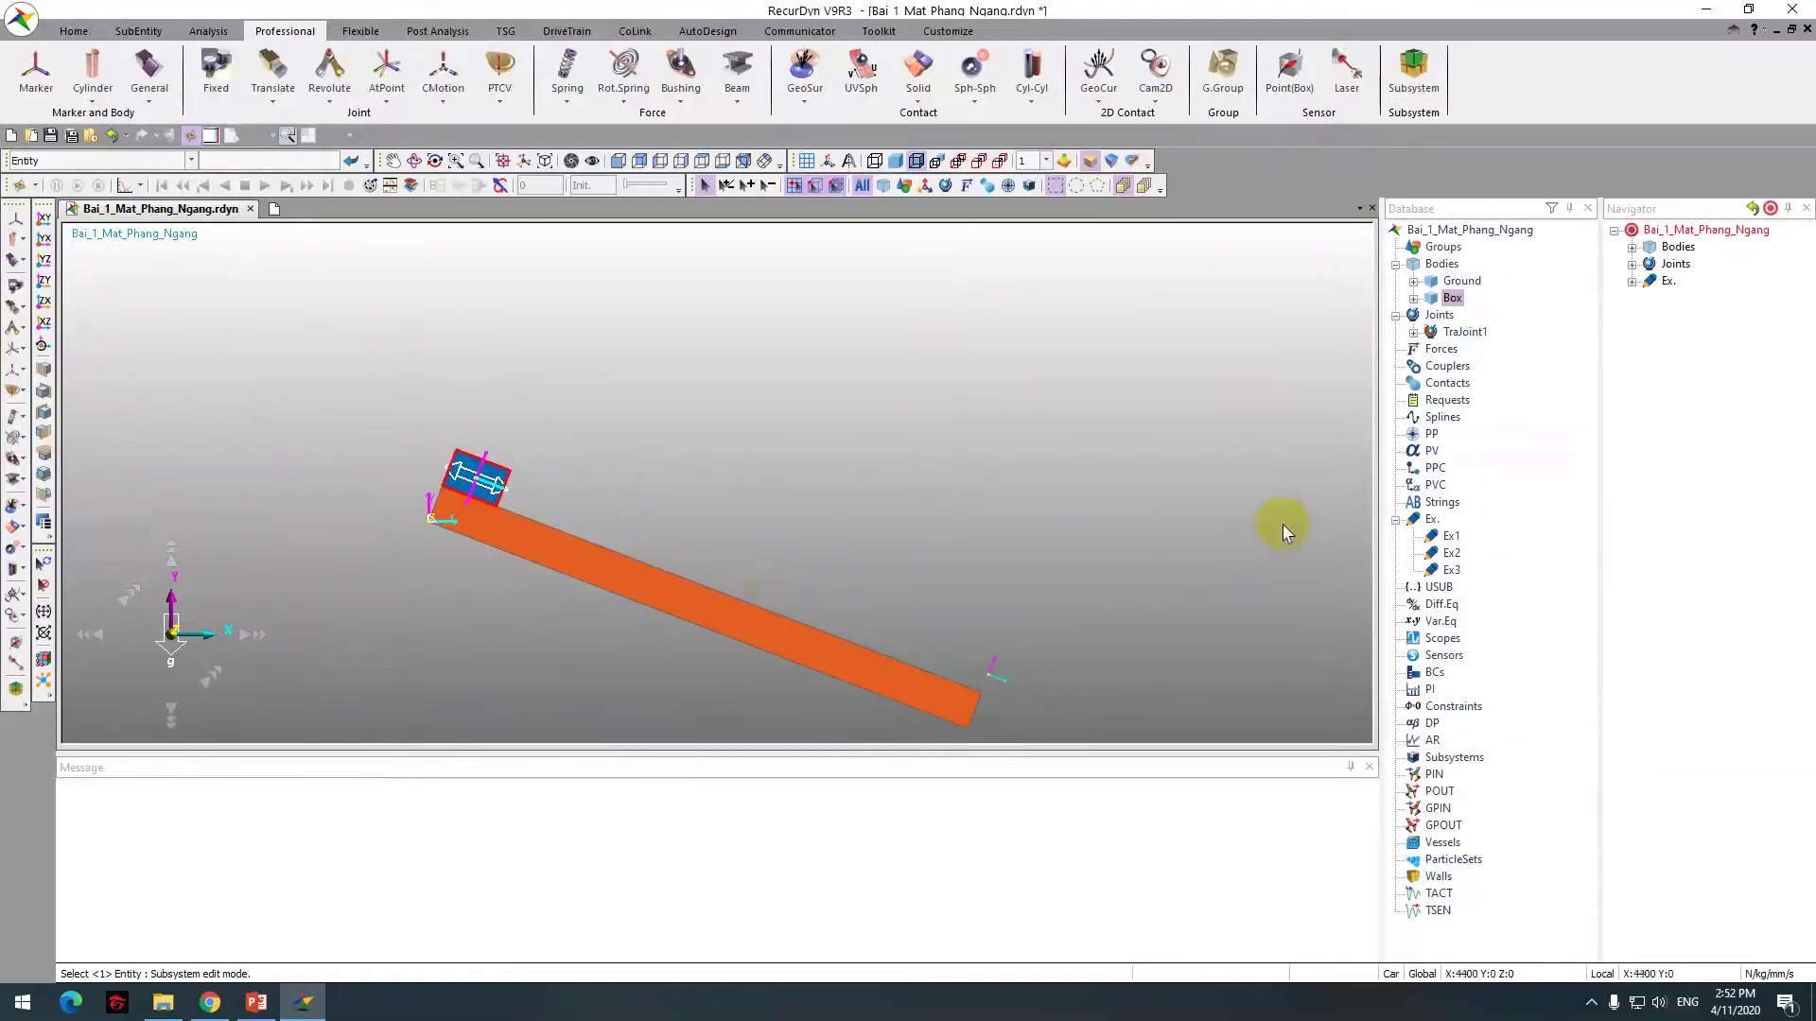
pyautogui.click(1414, 298)
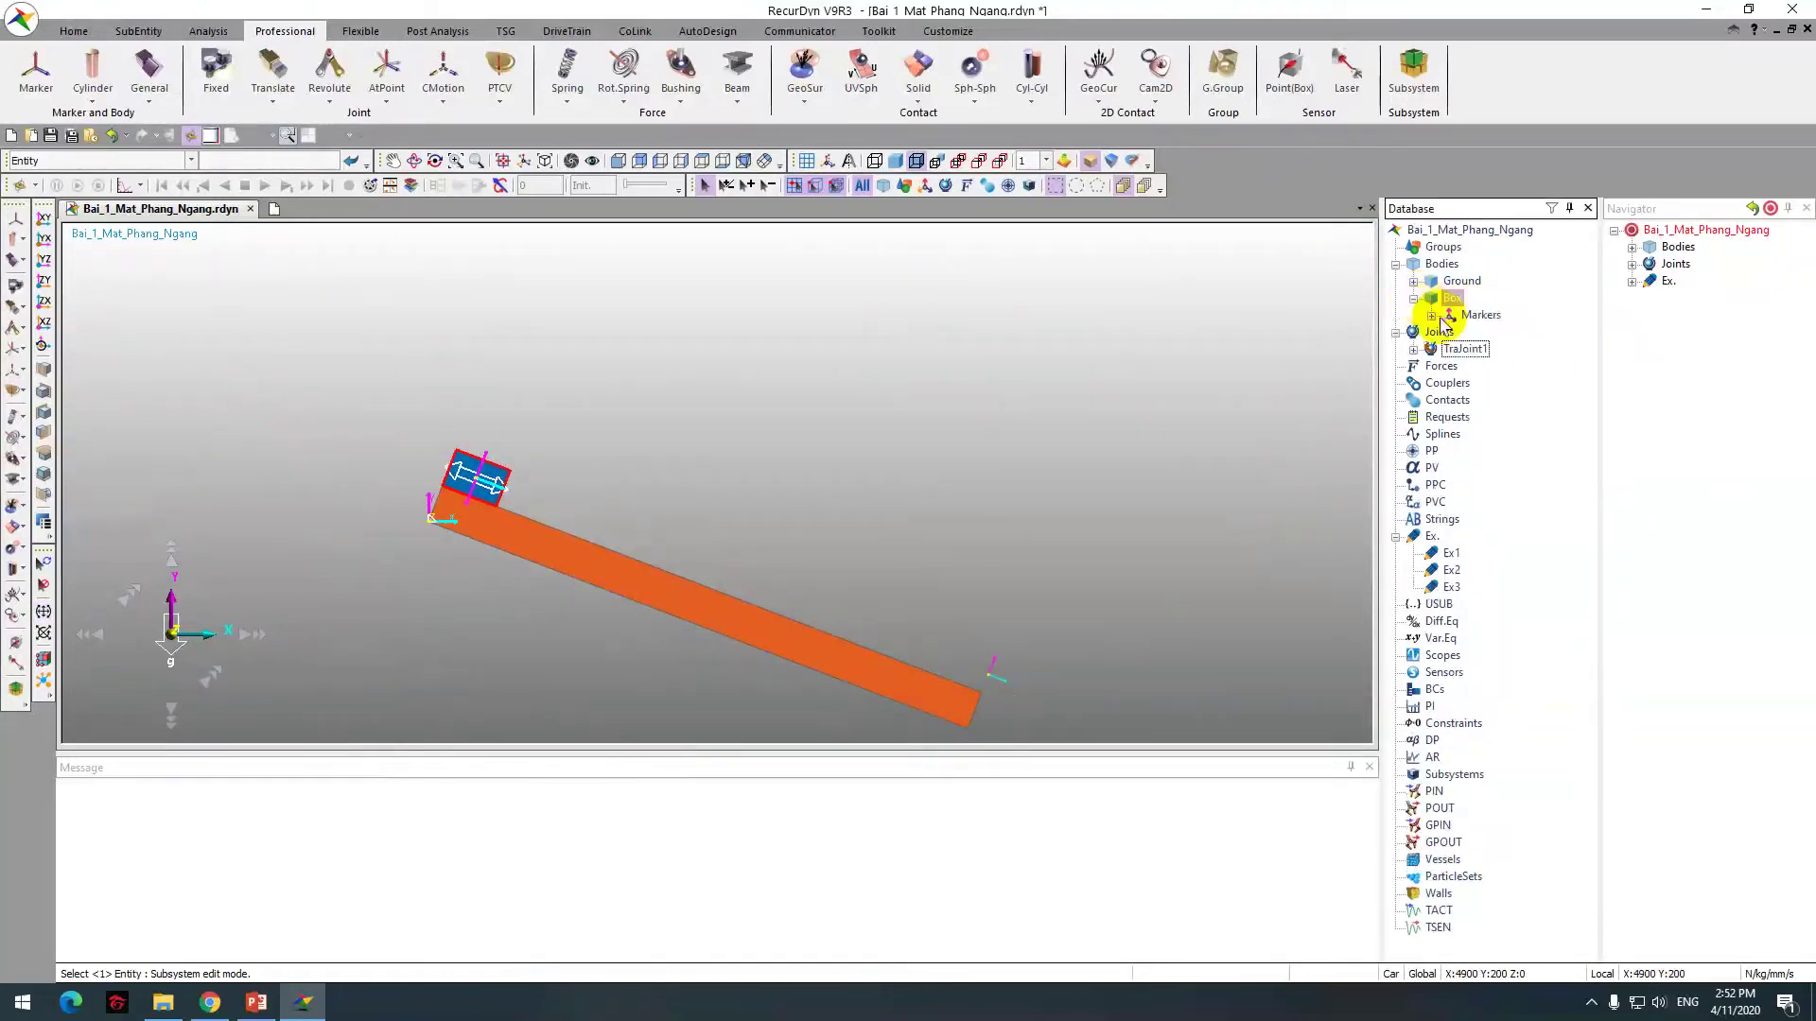
pyautogui.click(1432, 316)
pyautogui.click(1494, 365)
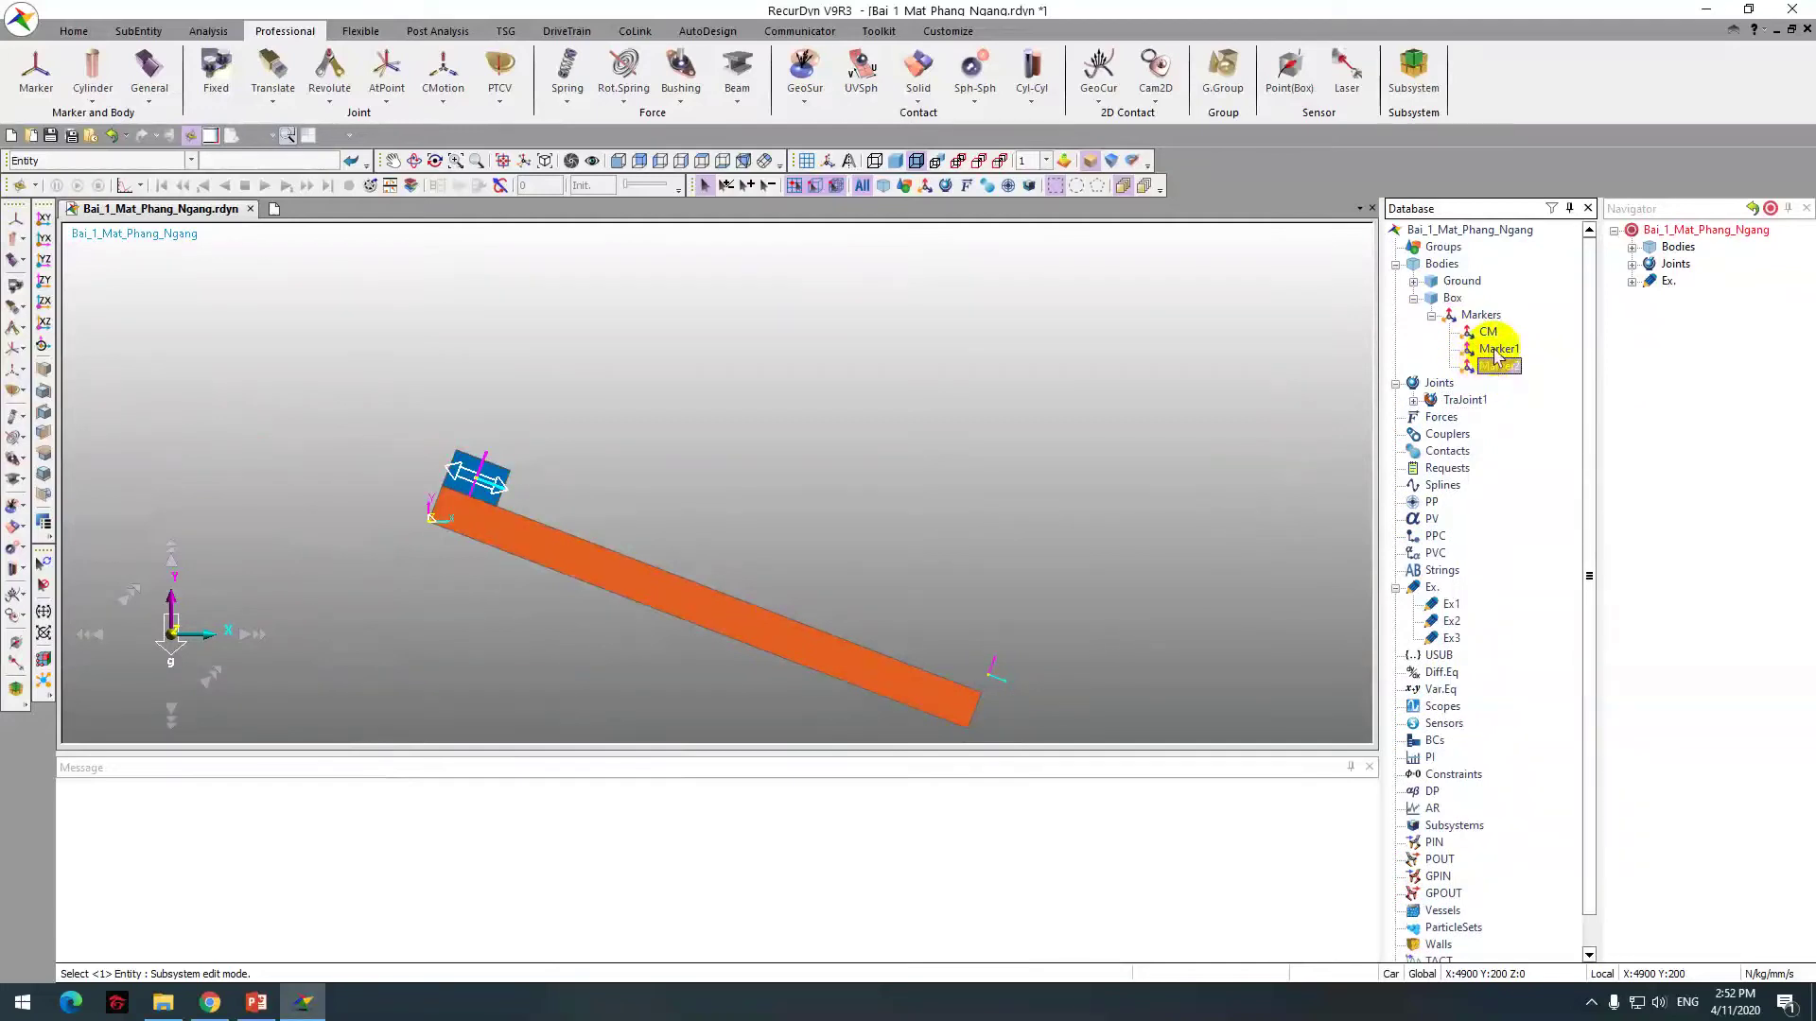
pyautogui.scroll(-3, 1049, 714)
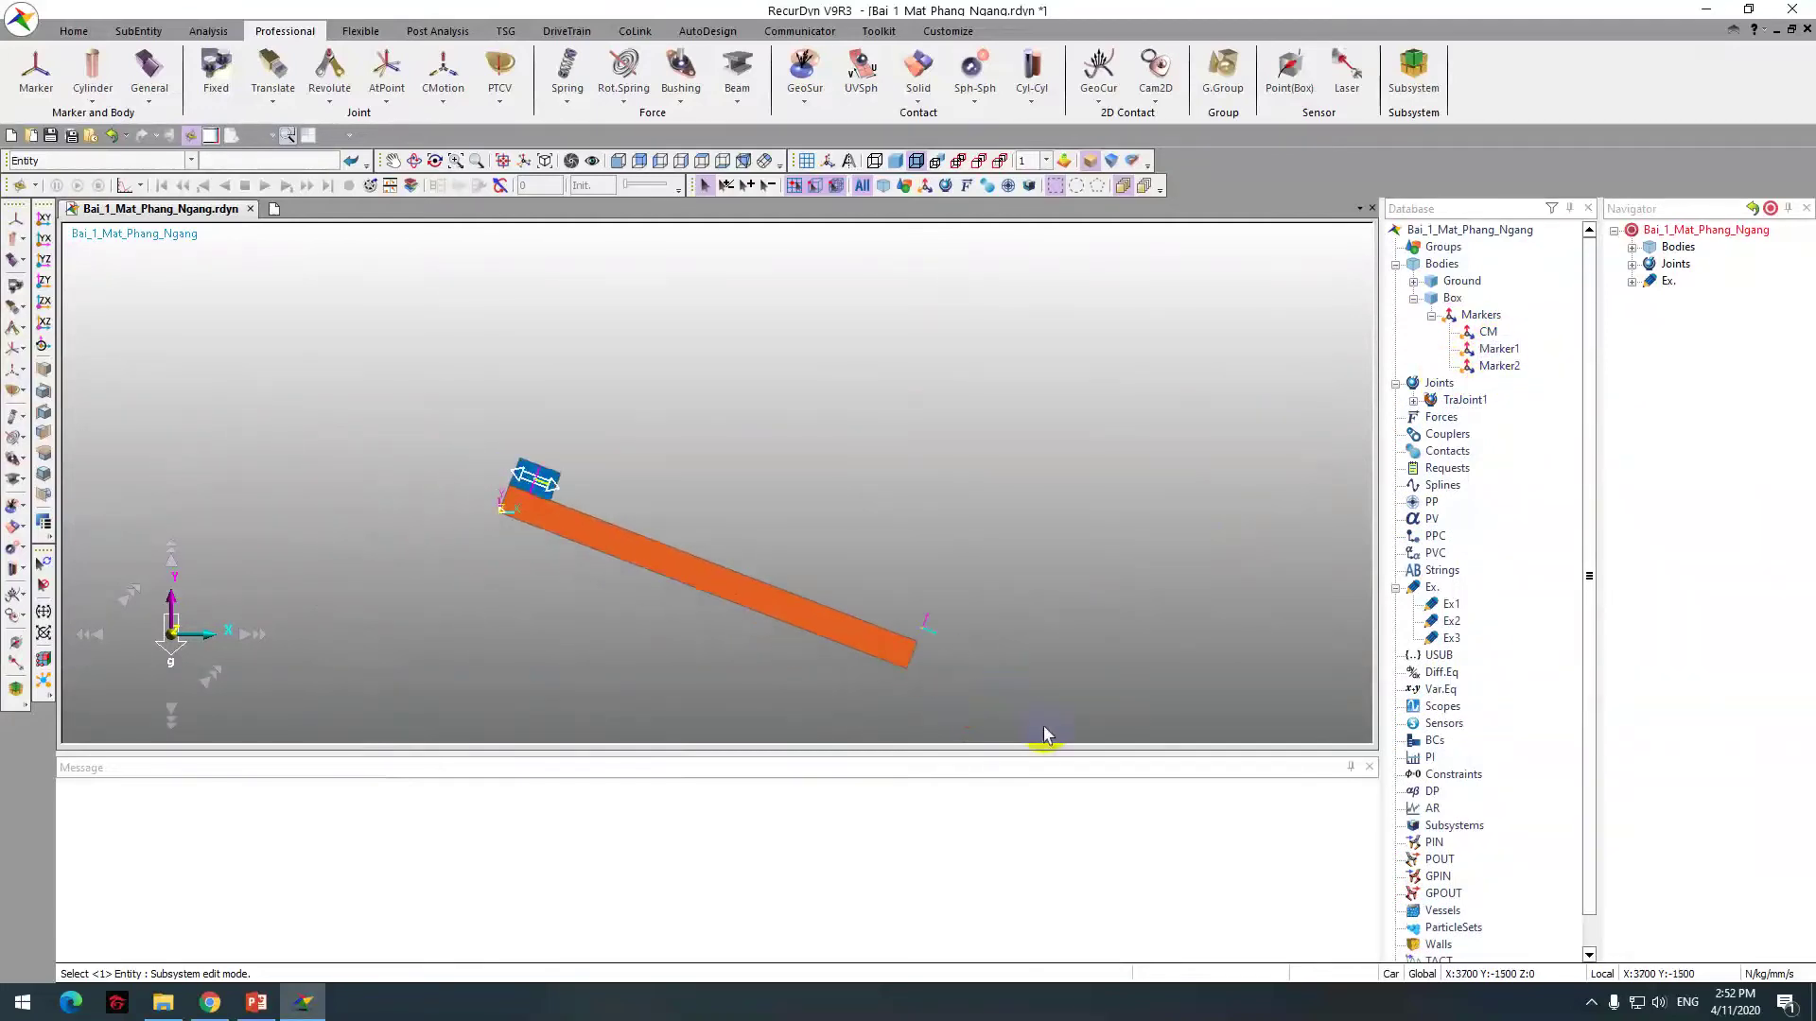
pyautogui.scroll(3, 889, 619)
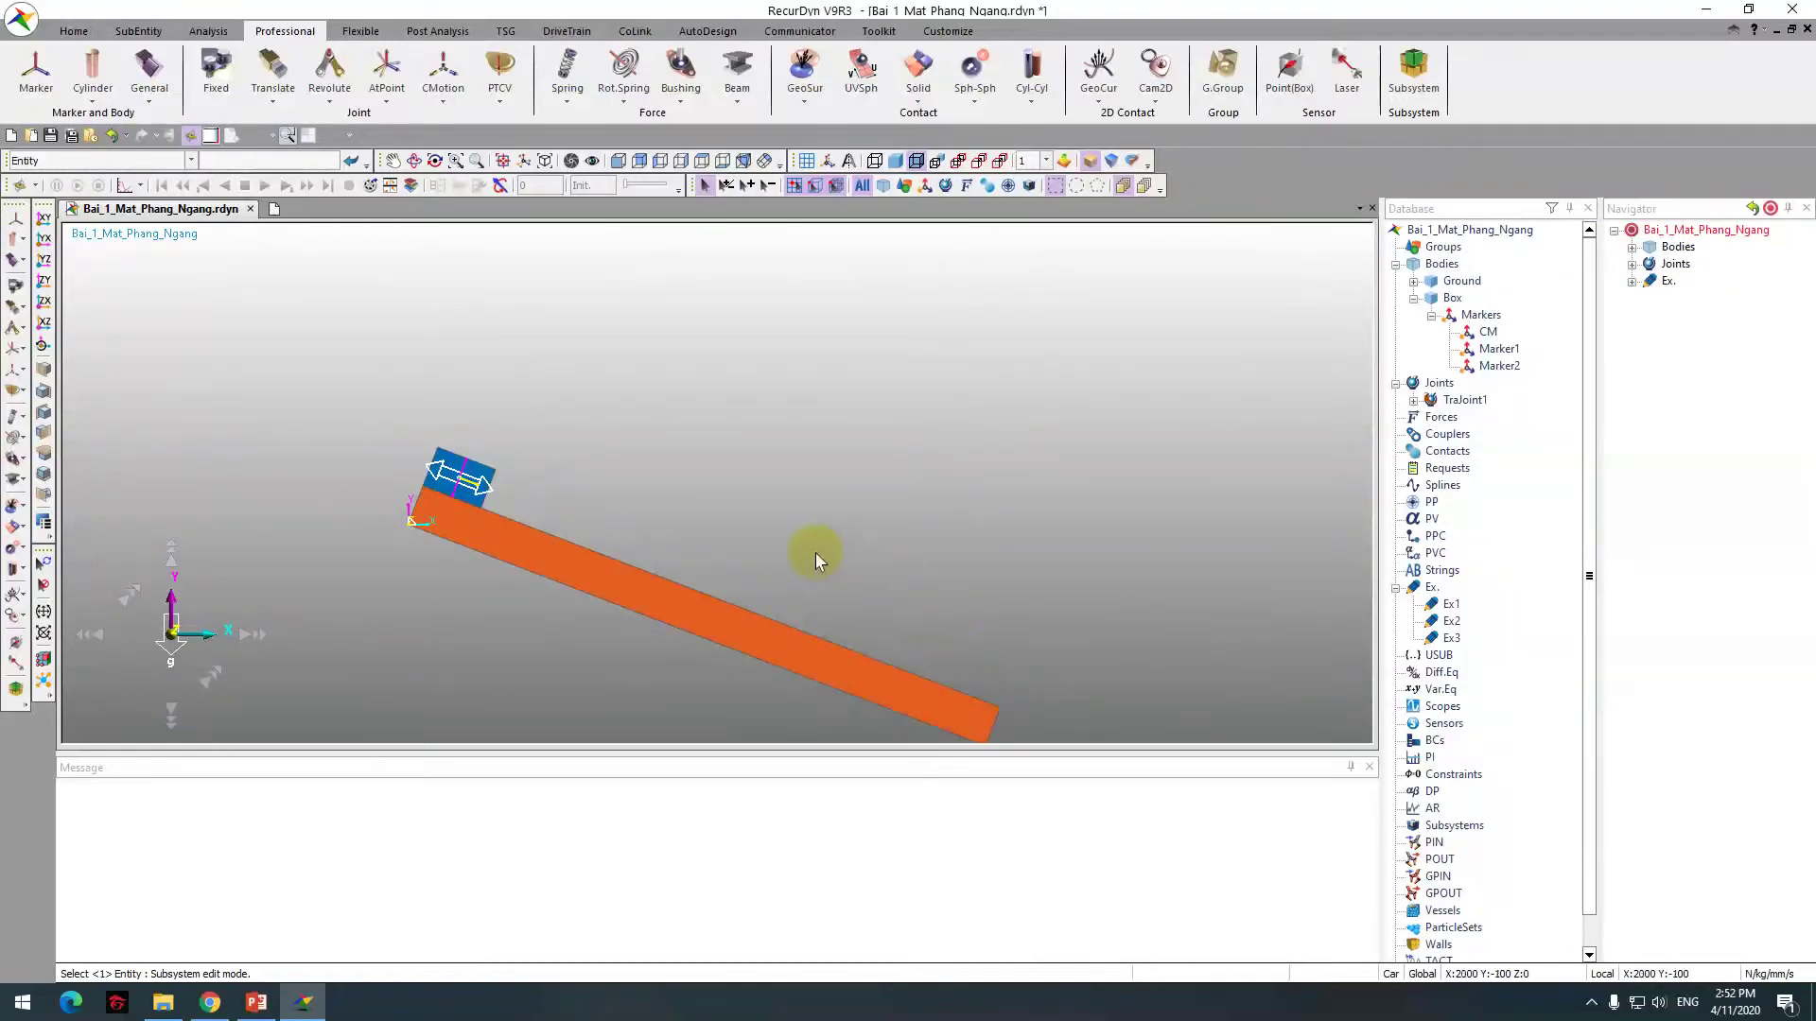
pyautogui.scroll(2, 422, 518)
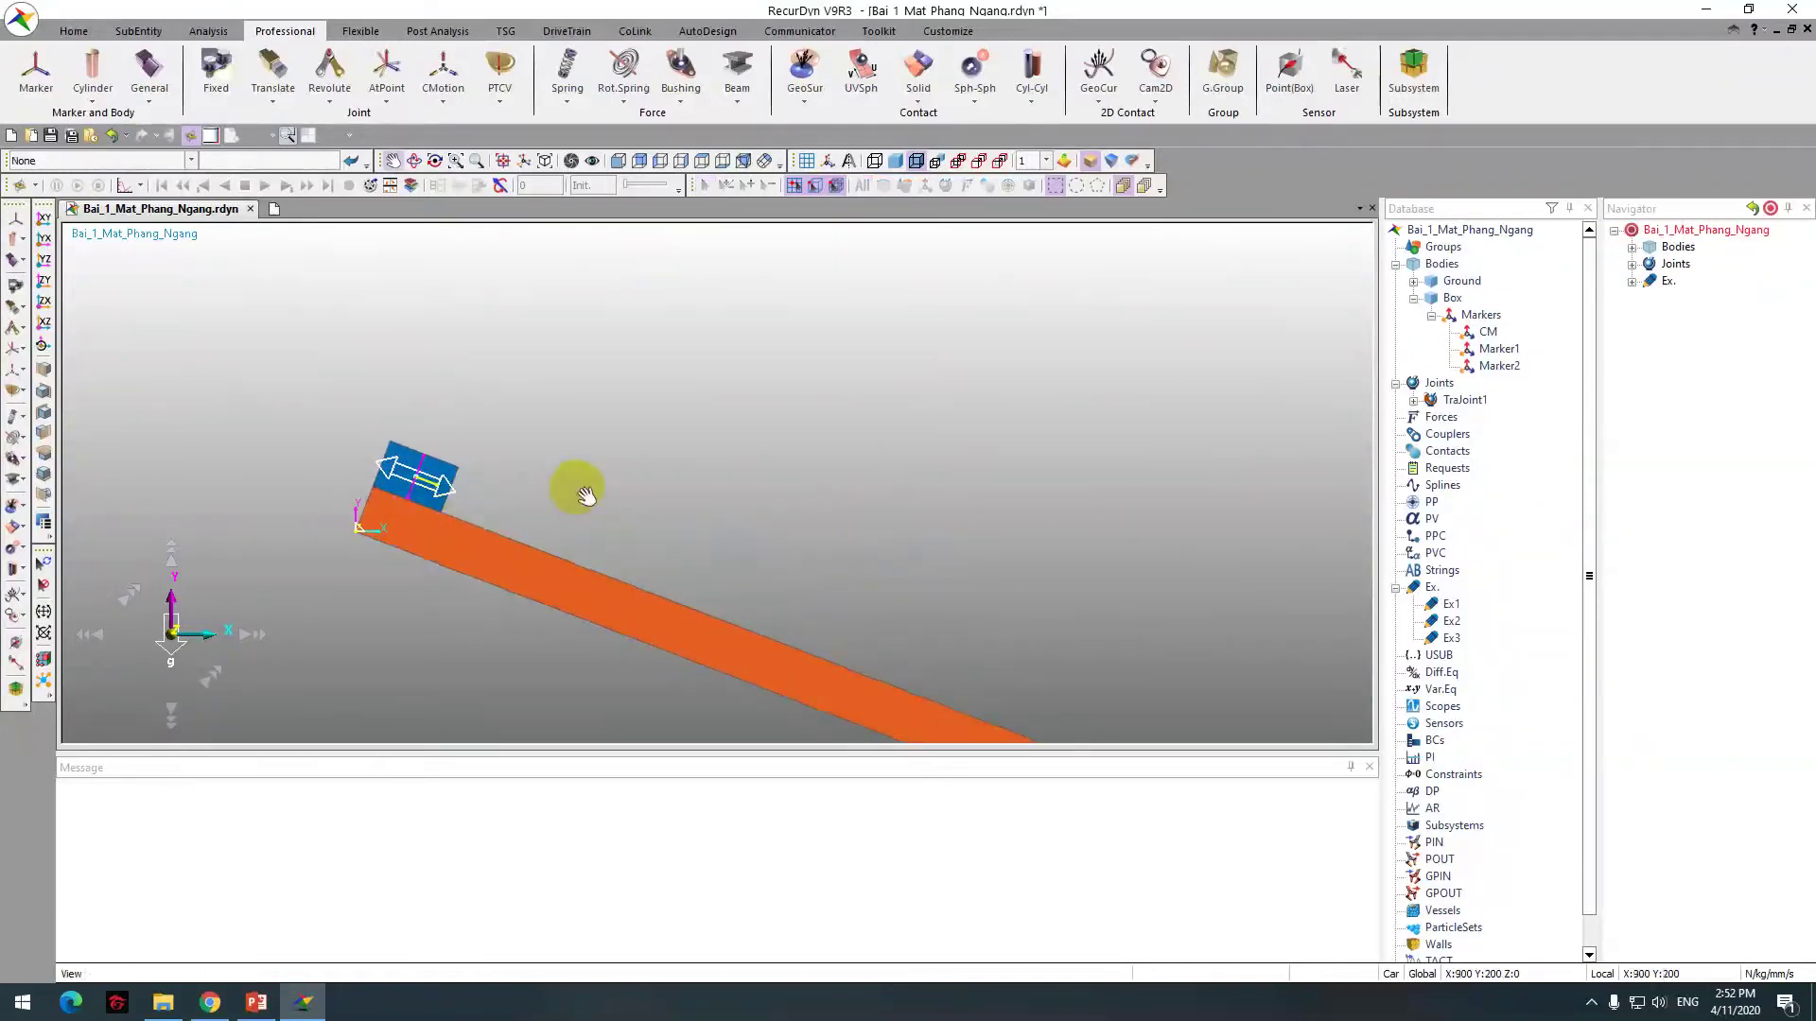
pyautogui.moveTo(578, 486); pyautogui.dragTo(600, 413, button='middle')
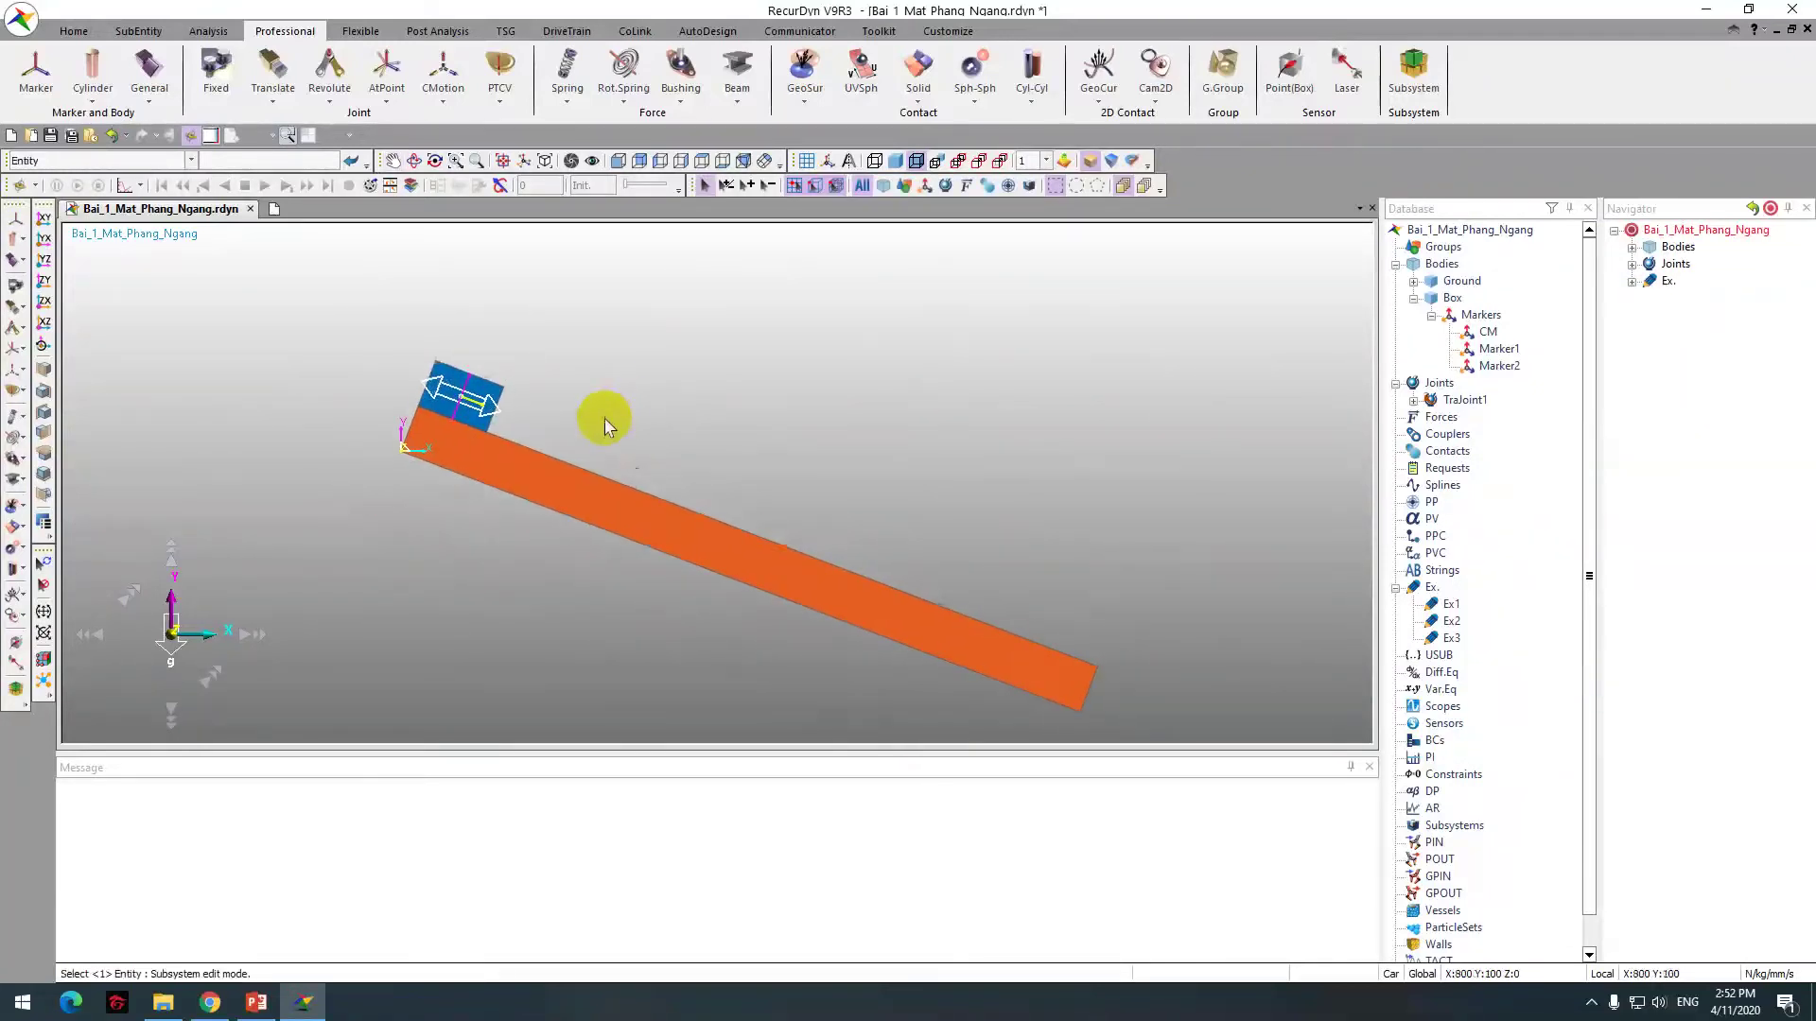
# Step: Expand the Ground body's markers and examine the origin and orientation of its Marker1, leaving the properties unchanged
pyautogui.click(1413, 280)
pyautogui.click(1431, 297)
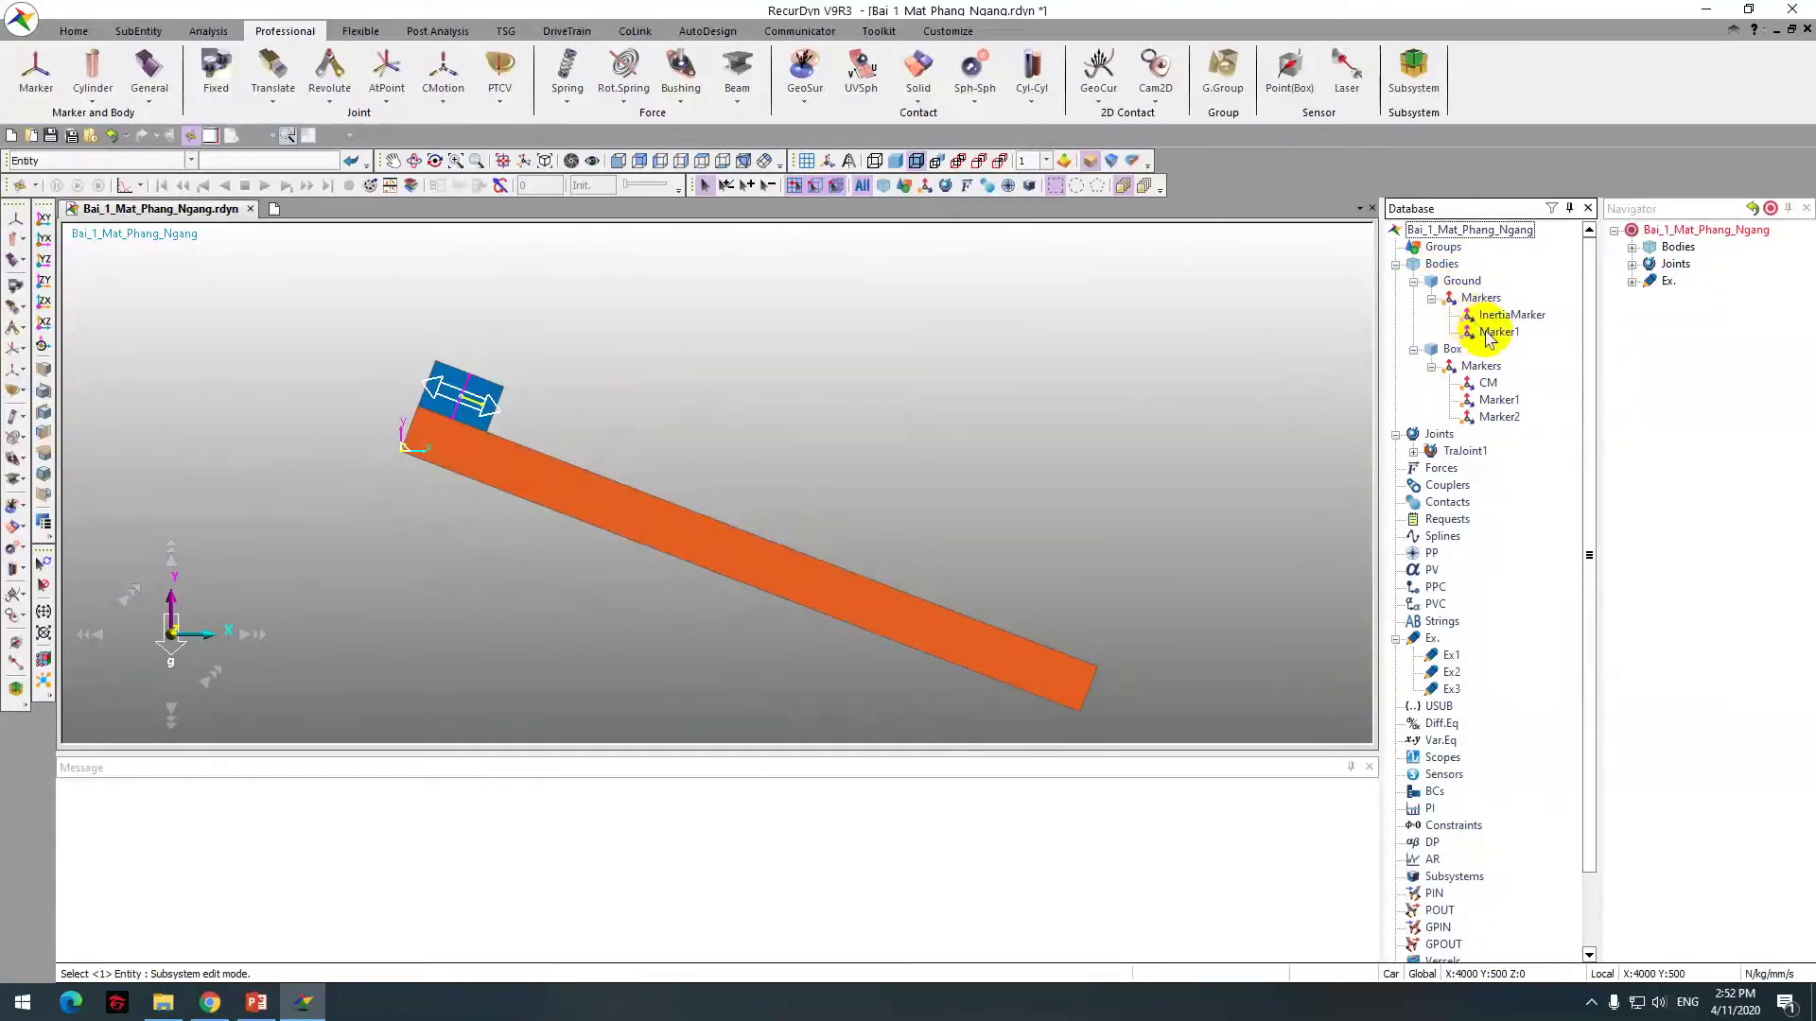
pyautogui.rightClick(1490, 334)
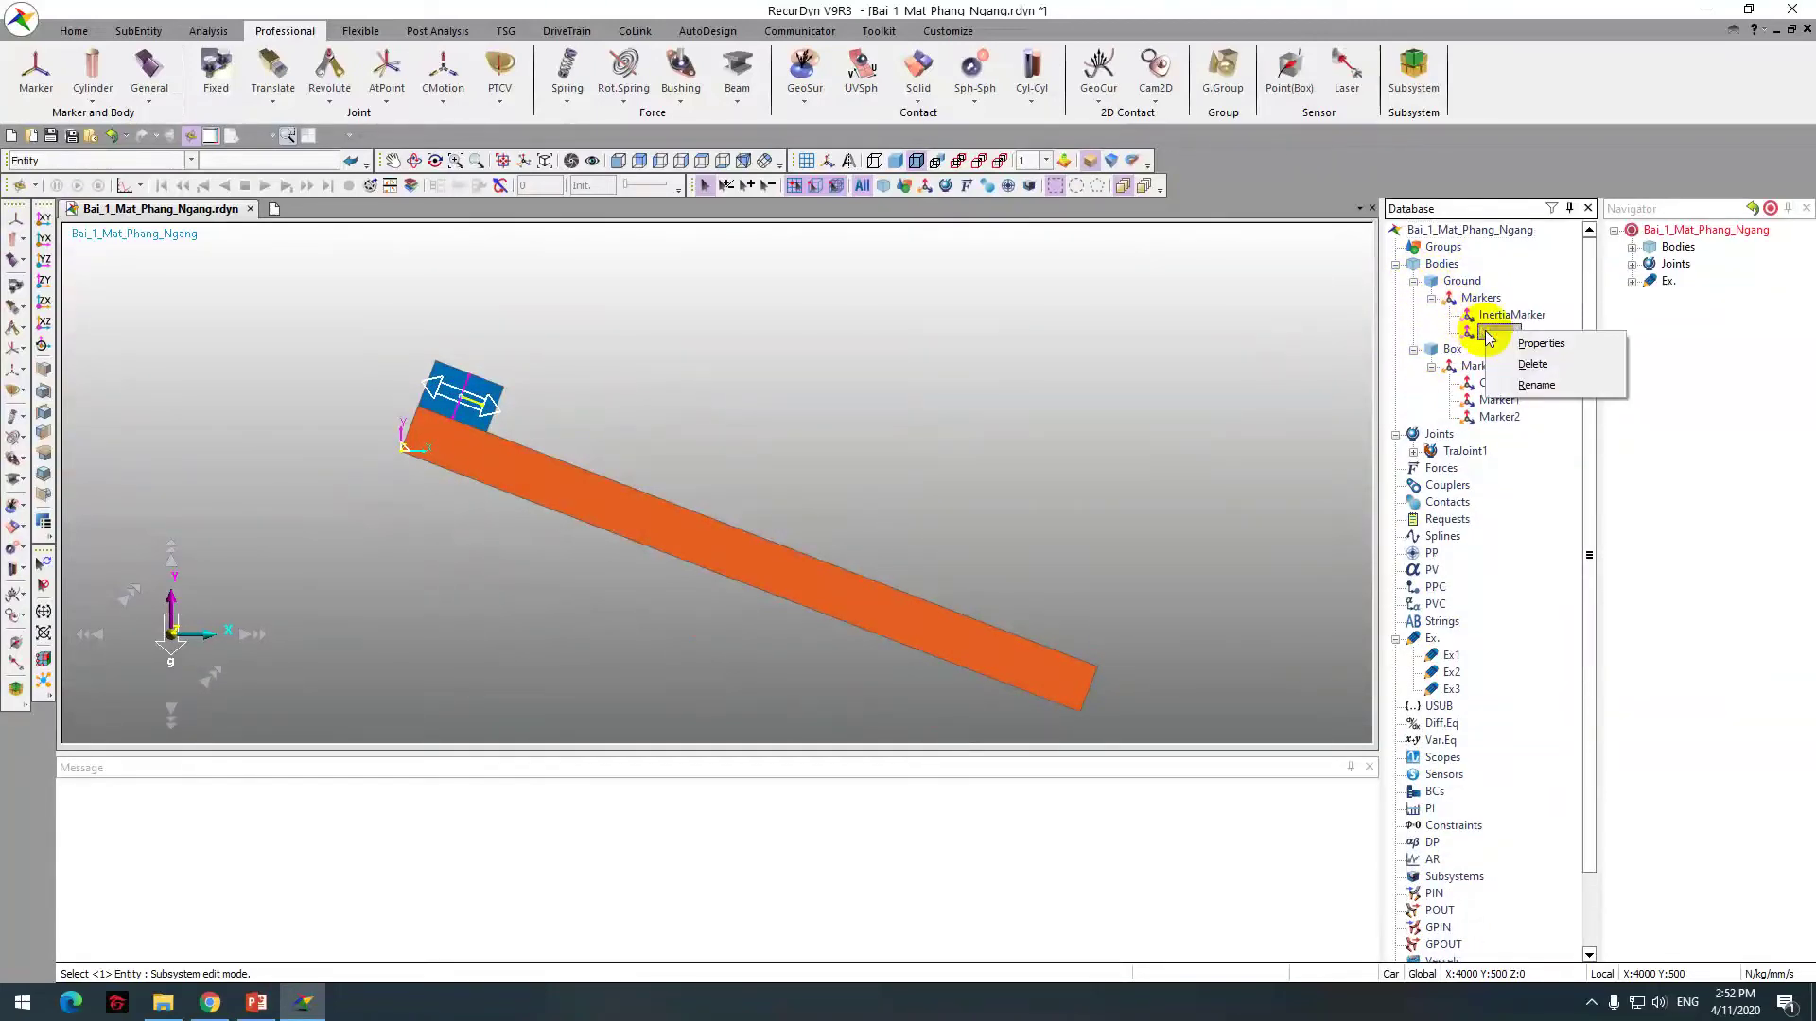
pyautogui.click(1540, 344)
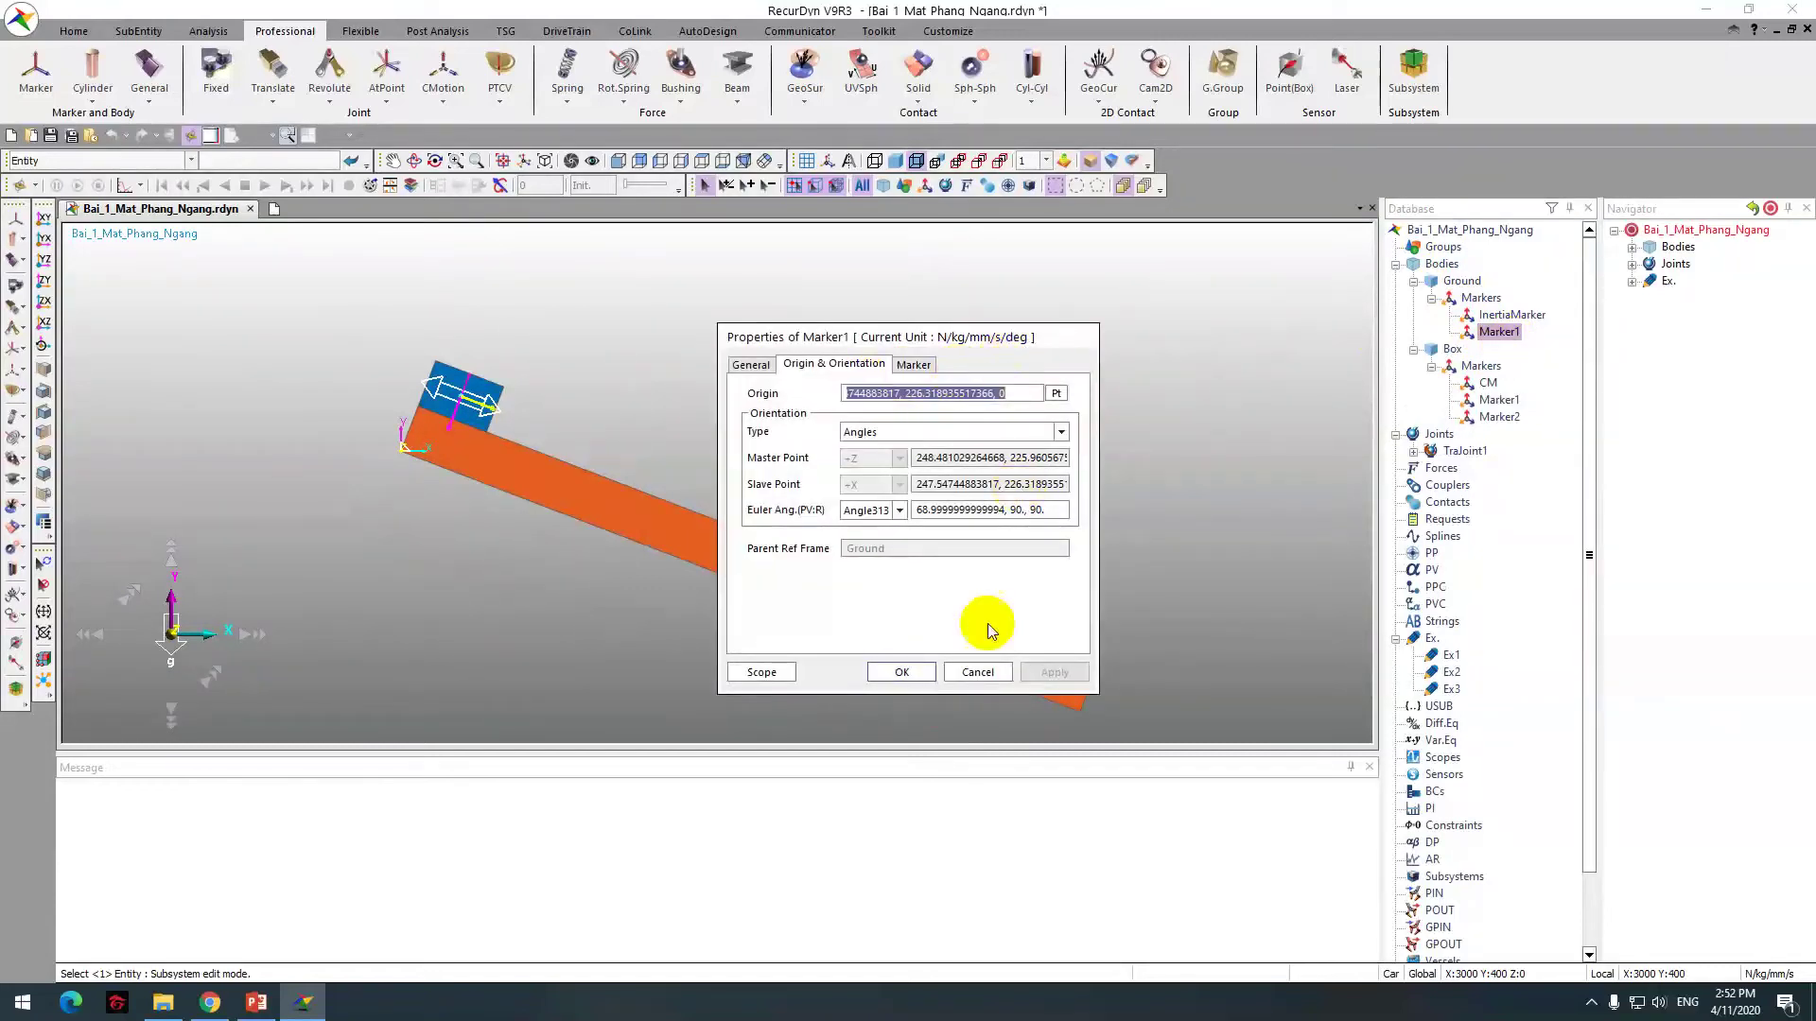
pyautogui.click(977, 668)
# Step: Inspect the origin and orientation of the Box body's Marker1, closing its properties without changes
pyautogui.scroll(3, 365, 377)
pyautogui.moveTo(438, 417); pyautogui.dragTo(632, 523, button='middle')
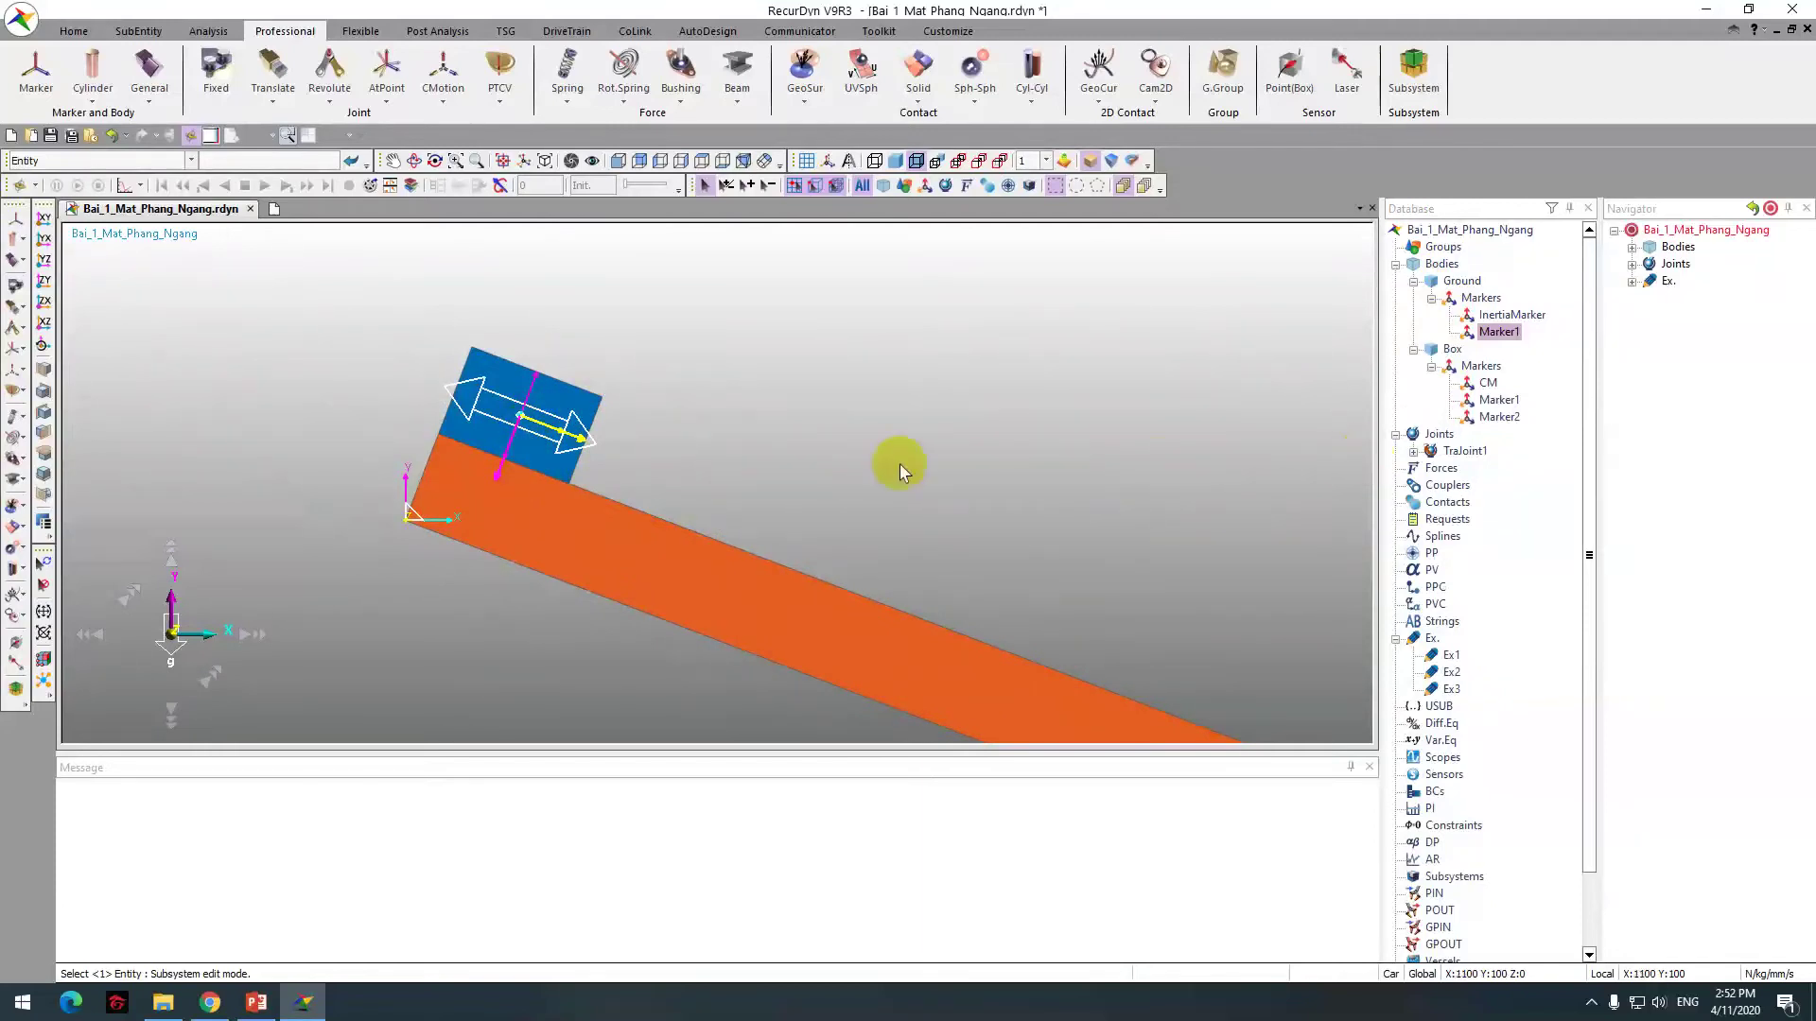
pyautogui.rightClick(1502, 400)
pyautogui.press('Escape')
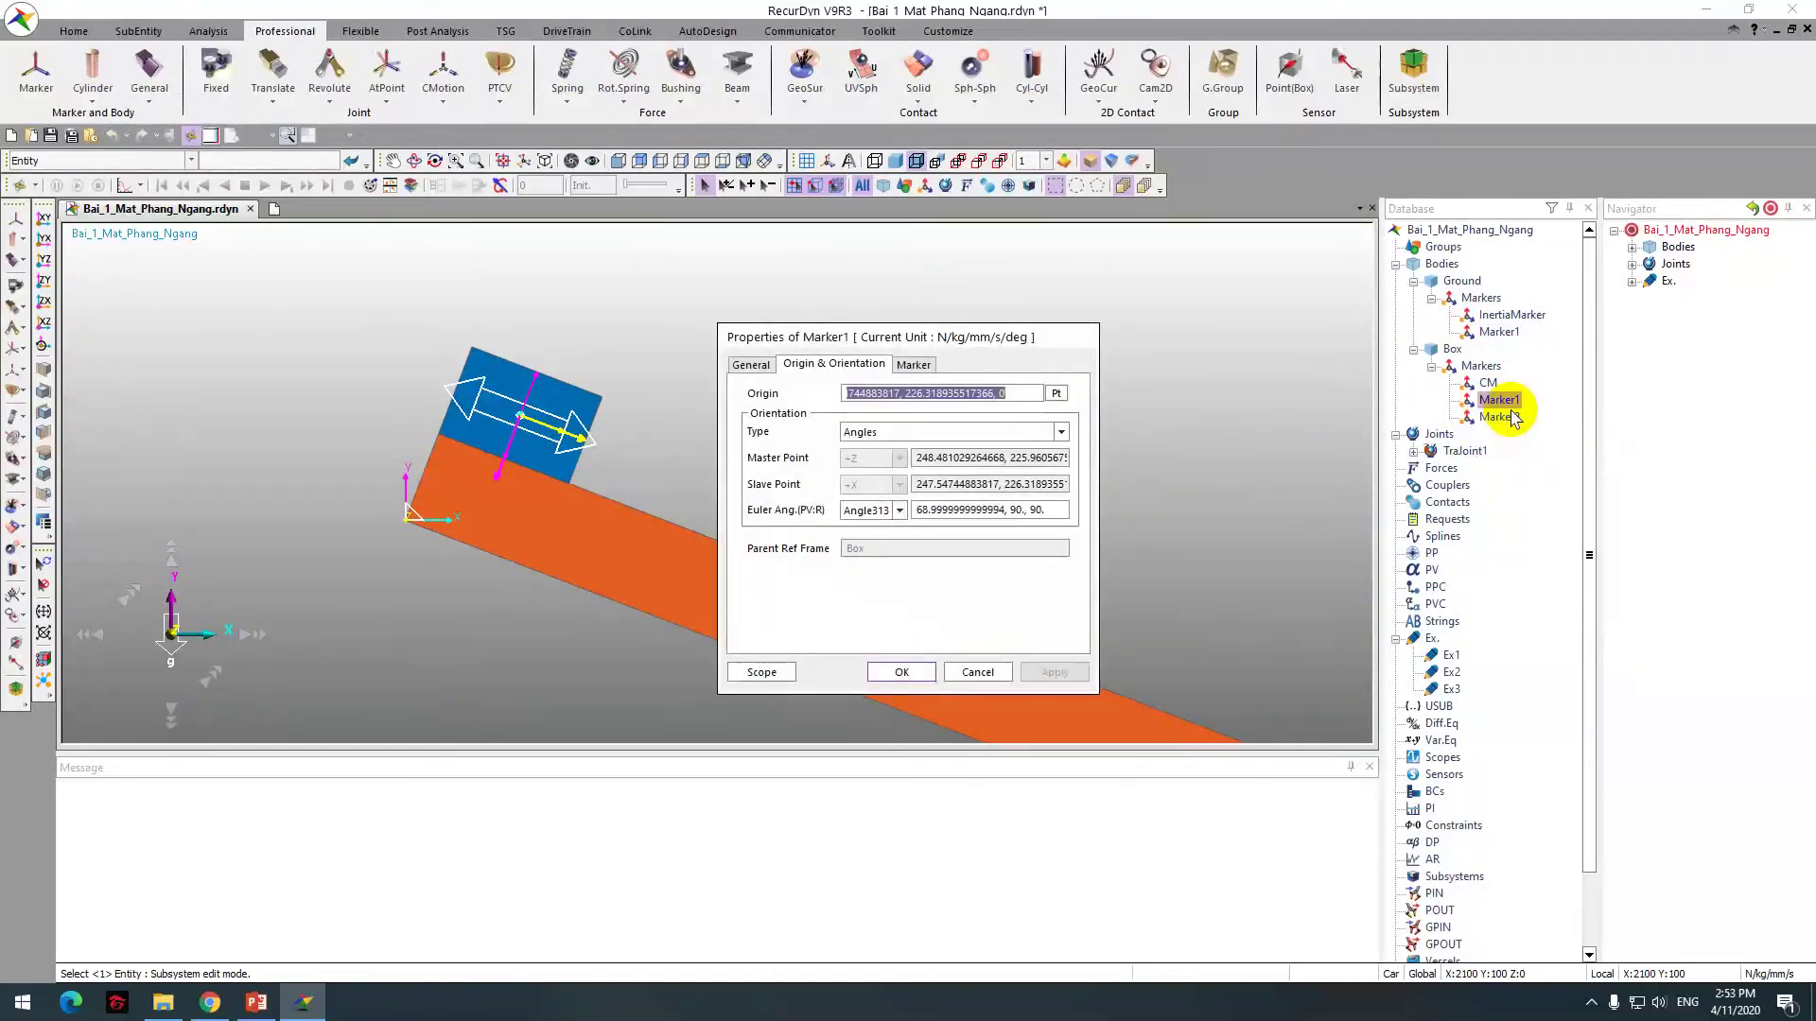
pyautogui.click(914, 364)
pyautogui.click(1002, 673)
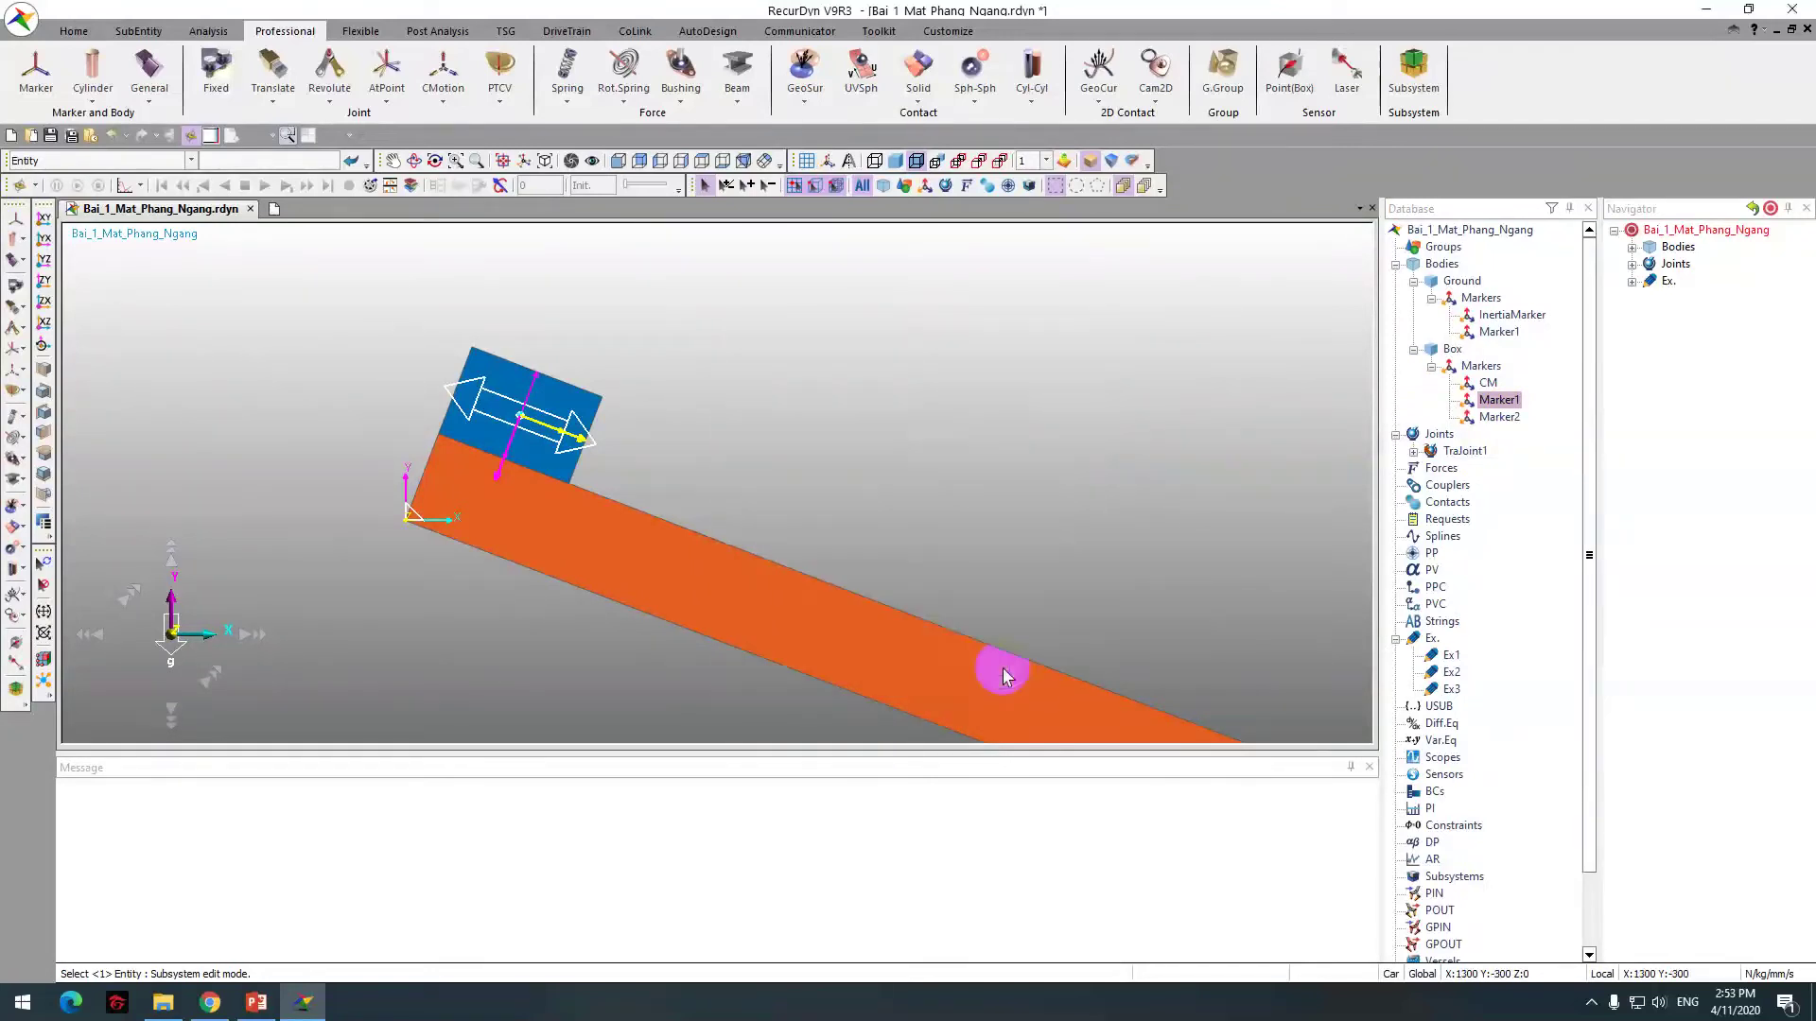
# Step: Inspect the Euler angles of the Box body's Marker2, closing its properties without changes
pyautogui.click(1500, 416)
pyautogui.rightClick(1502, 417)
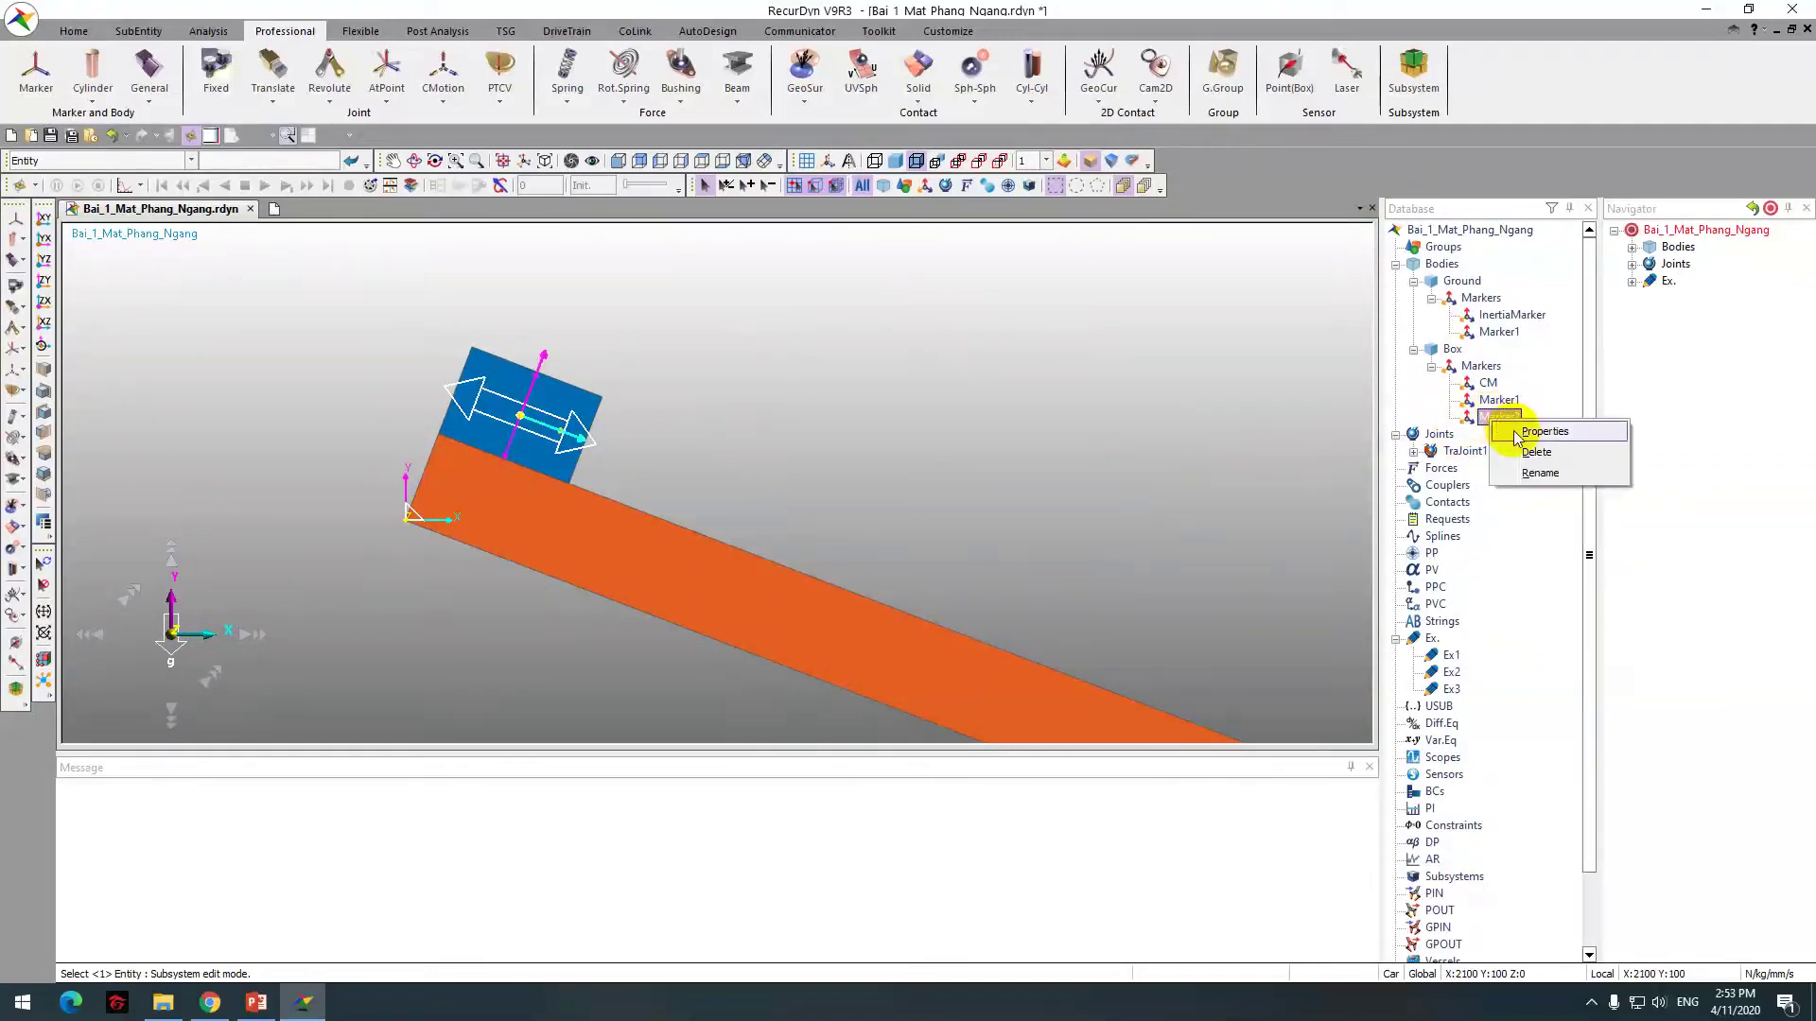
pyautogui.click(1518, 433)
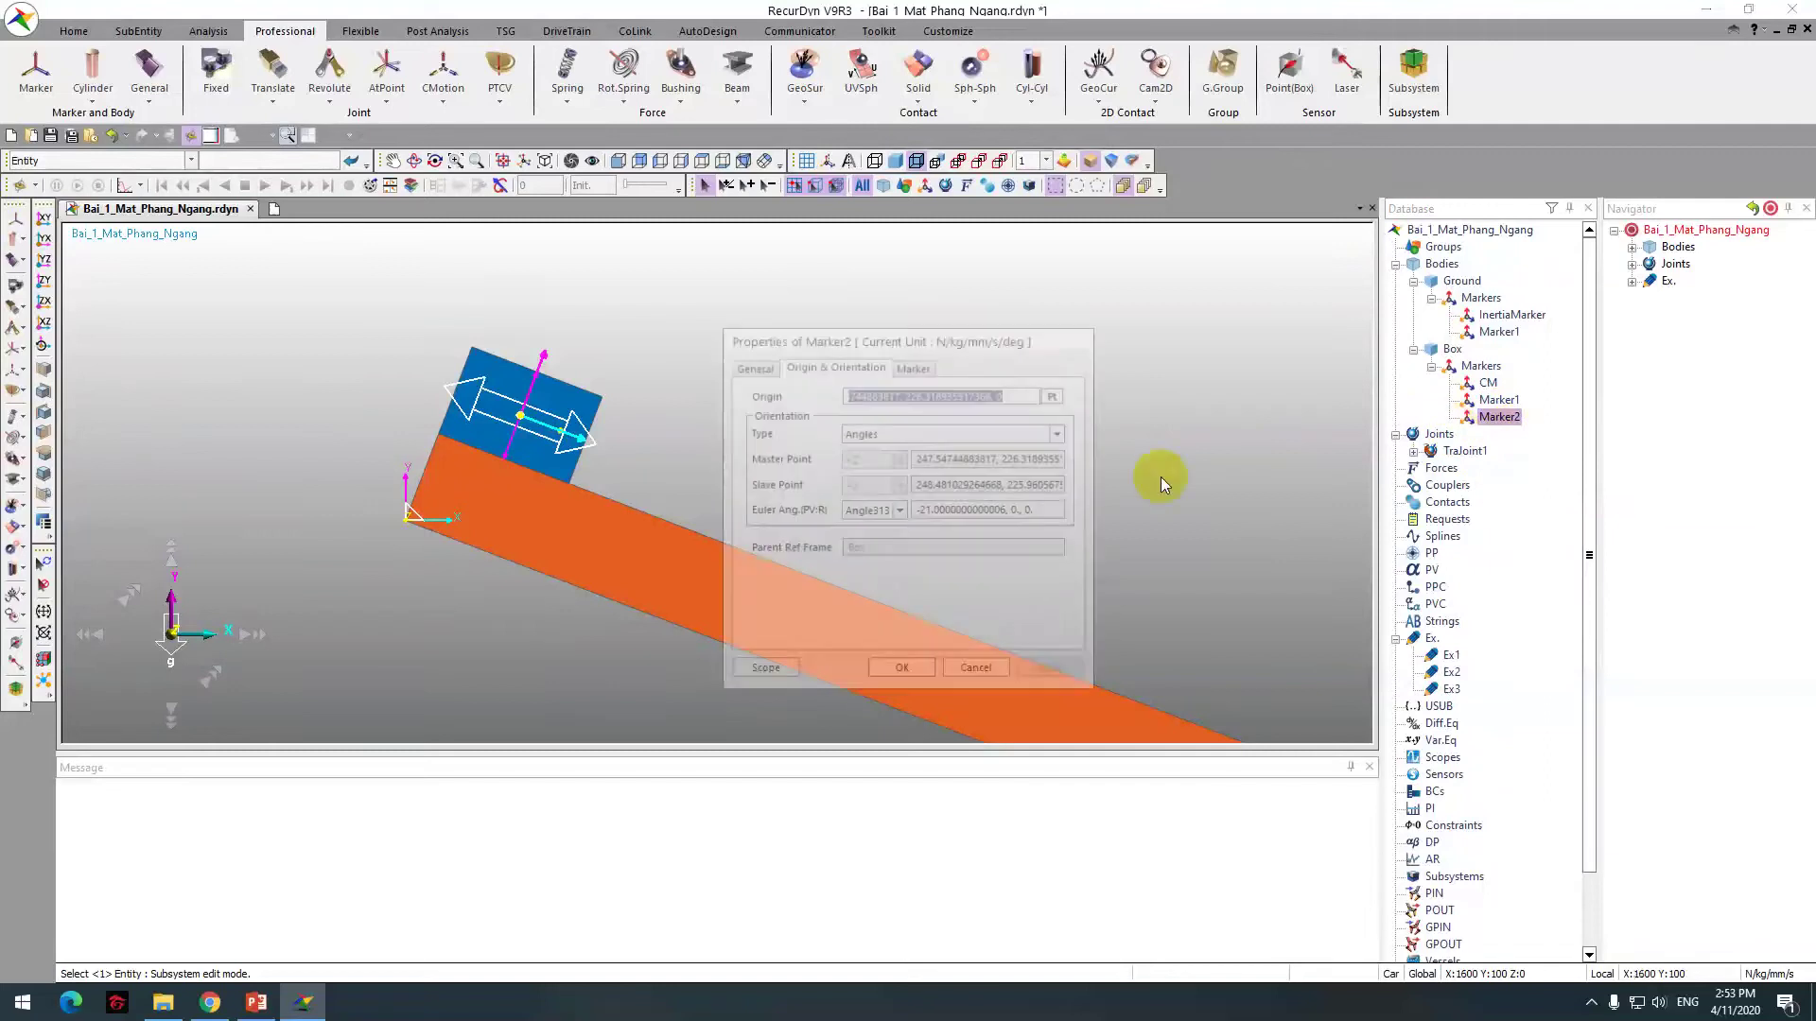
pyautogui.click(929, 510)
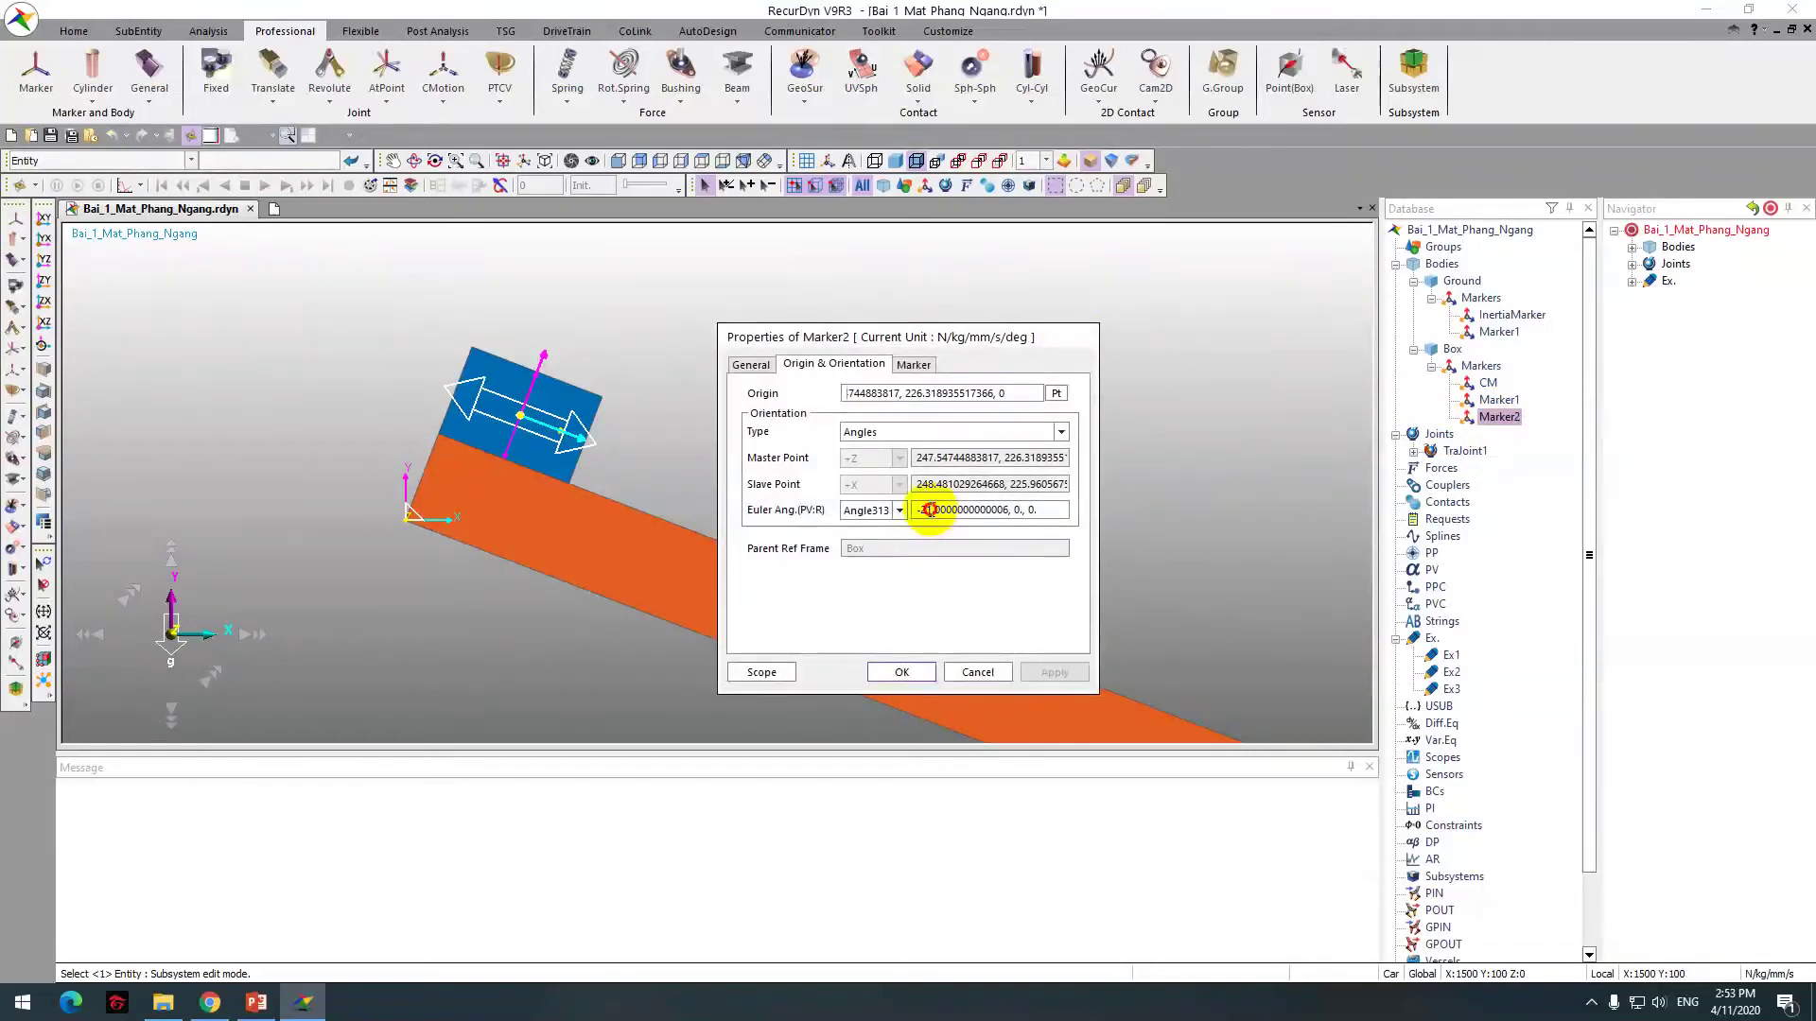
pyautogui.click(1006, 509)
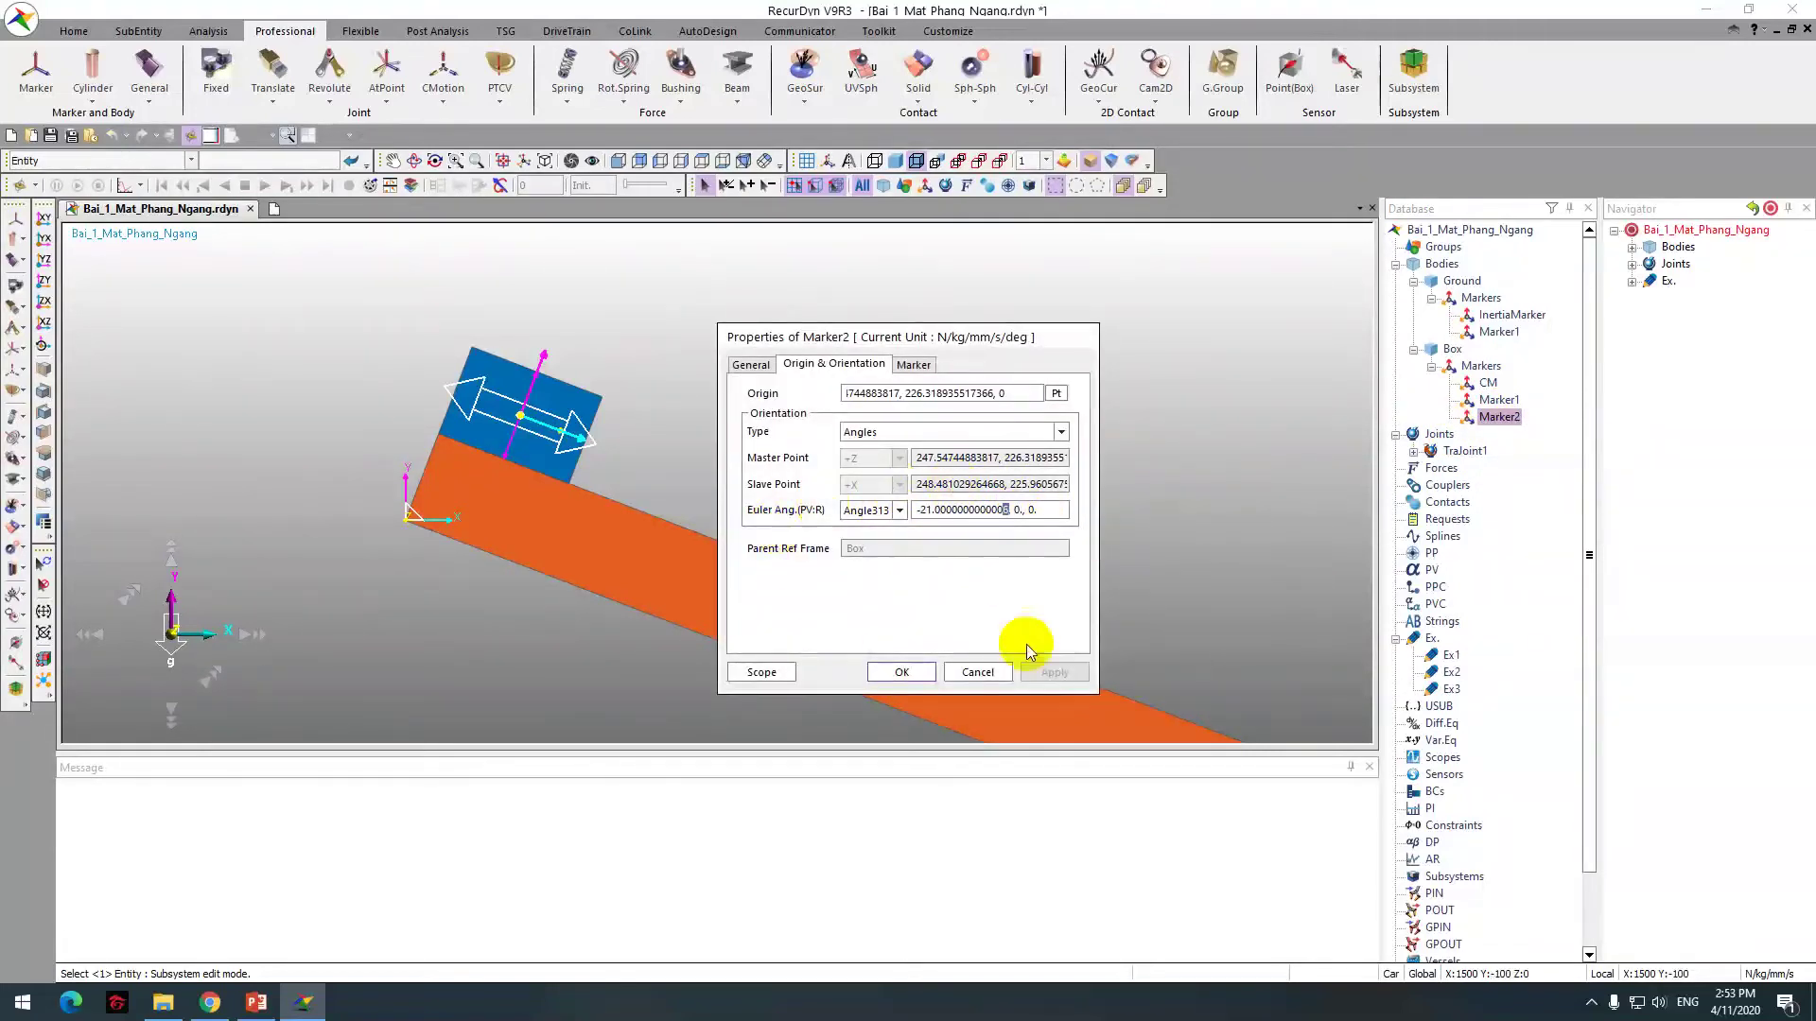
pyautogui.click(993, 681)
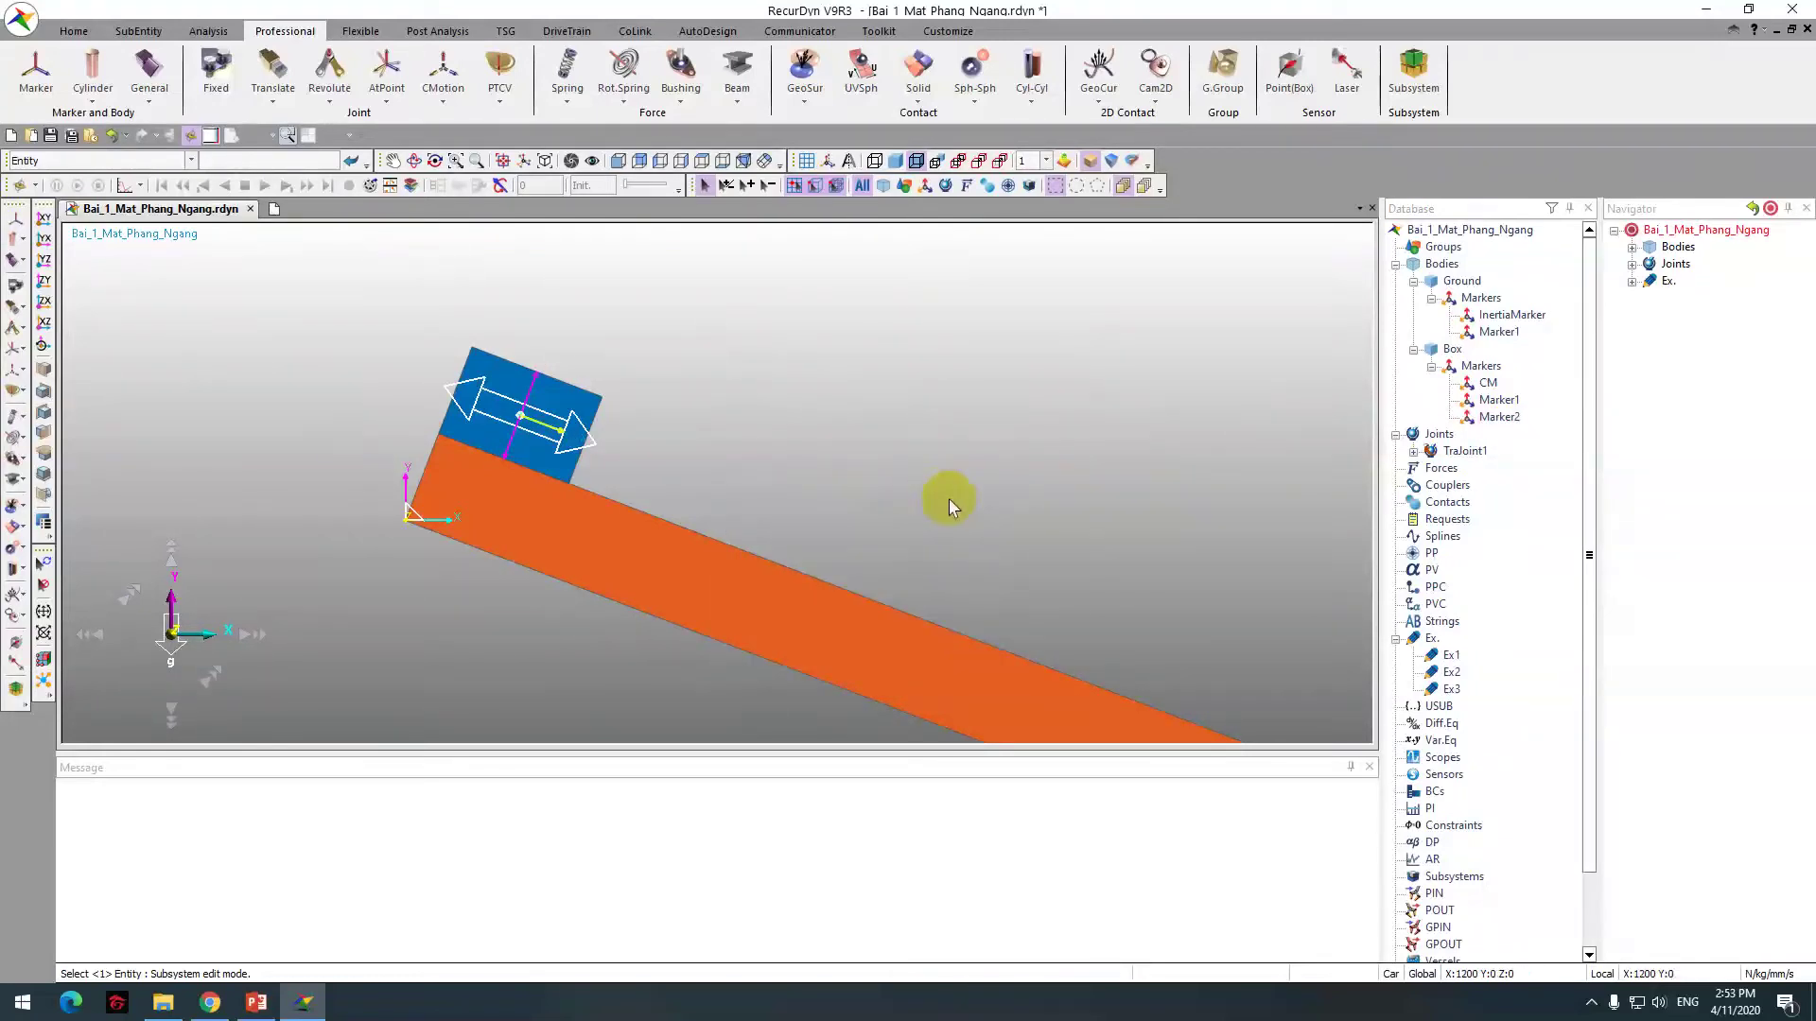
# Step: Review the general, parameter and initial condition settings of the Dynamic/Kinematic Analysis and run the simulation with the existing settings
pyautogui.click(206, 30)
pyautogui.click(36, 64)
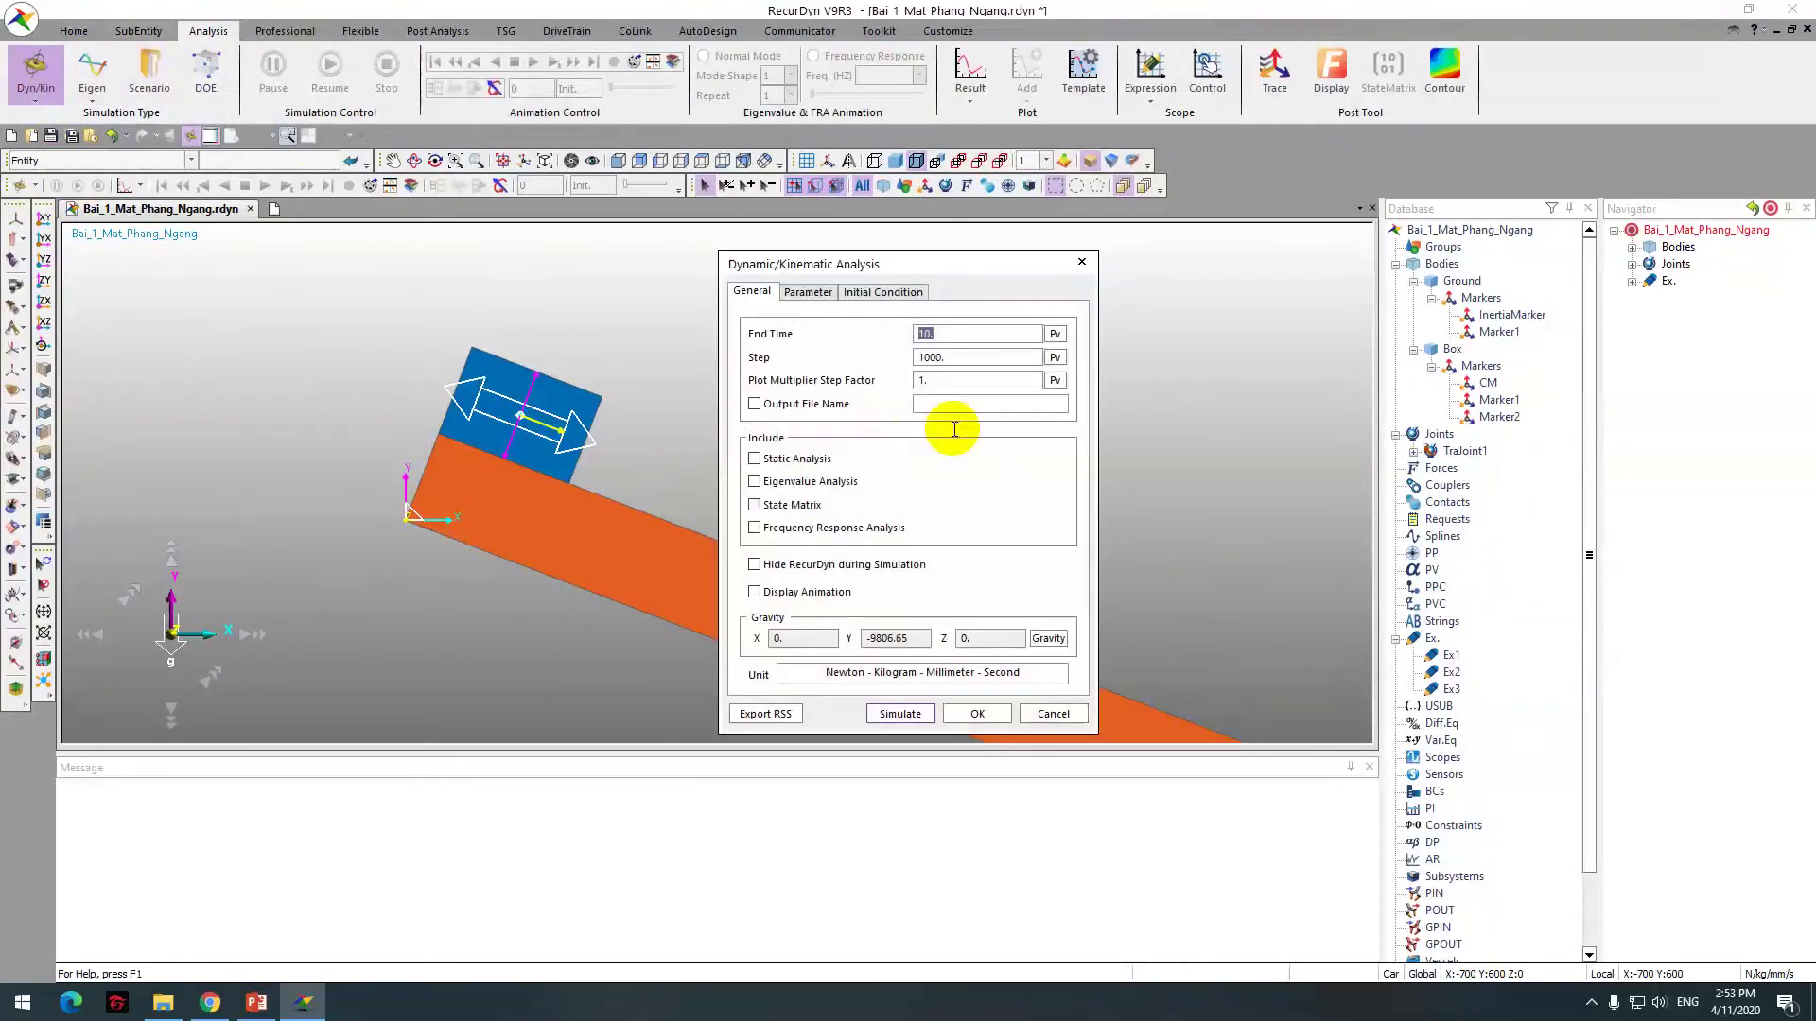
pyautogui.click(865, 293)
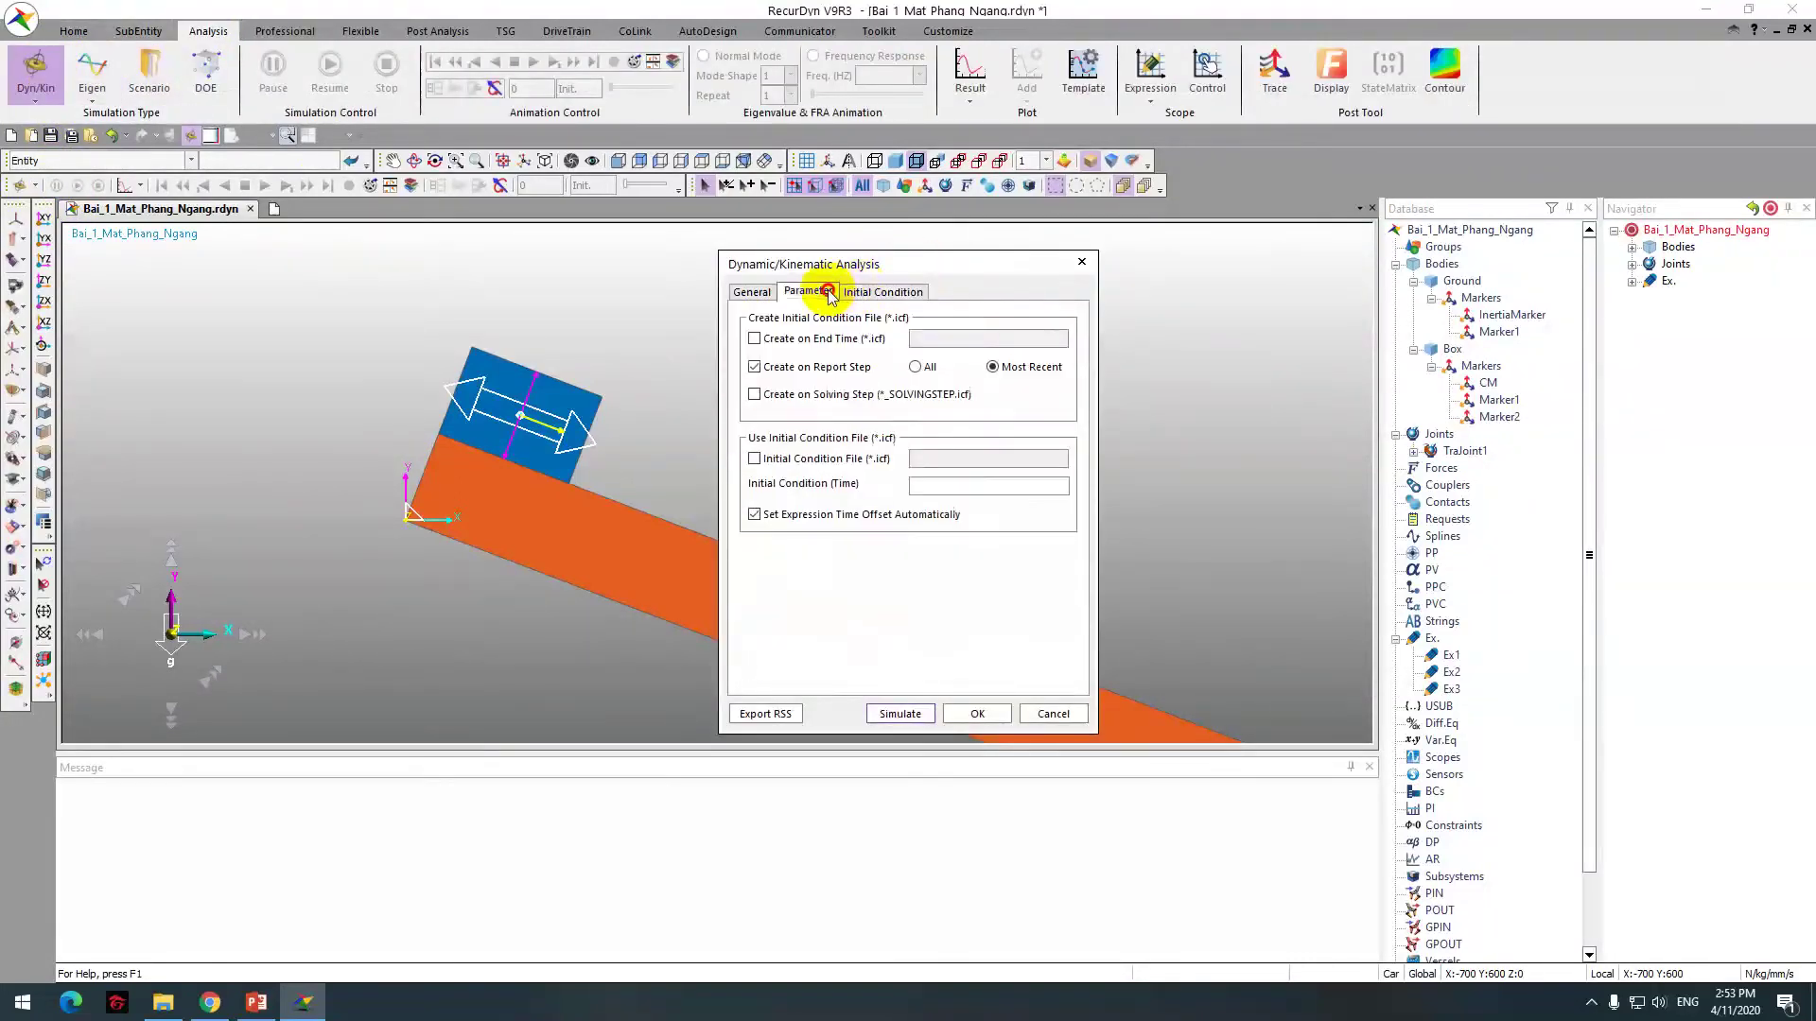
pyautogui.click(787, 294)
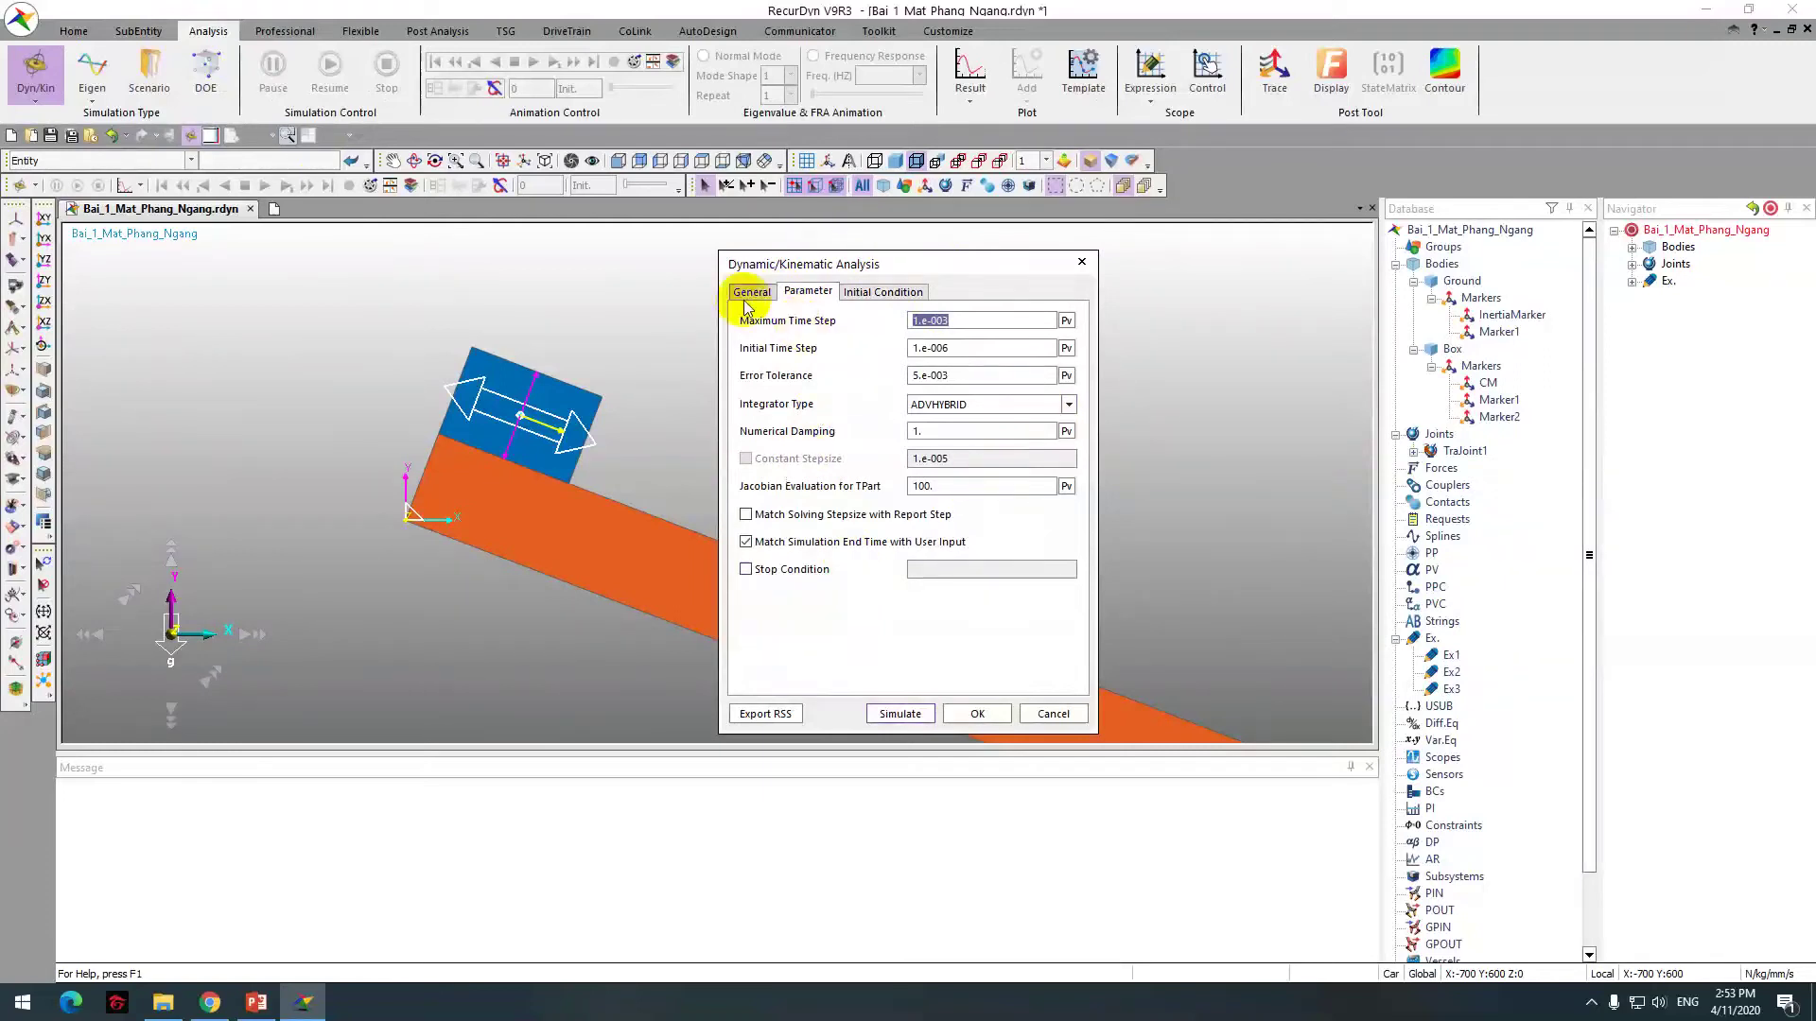
pyautogui.click(750, 292)
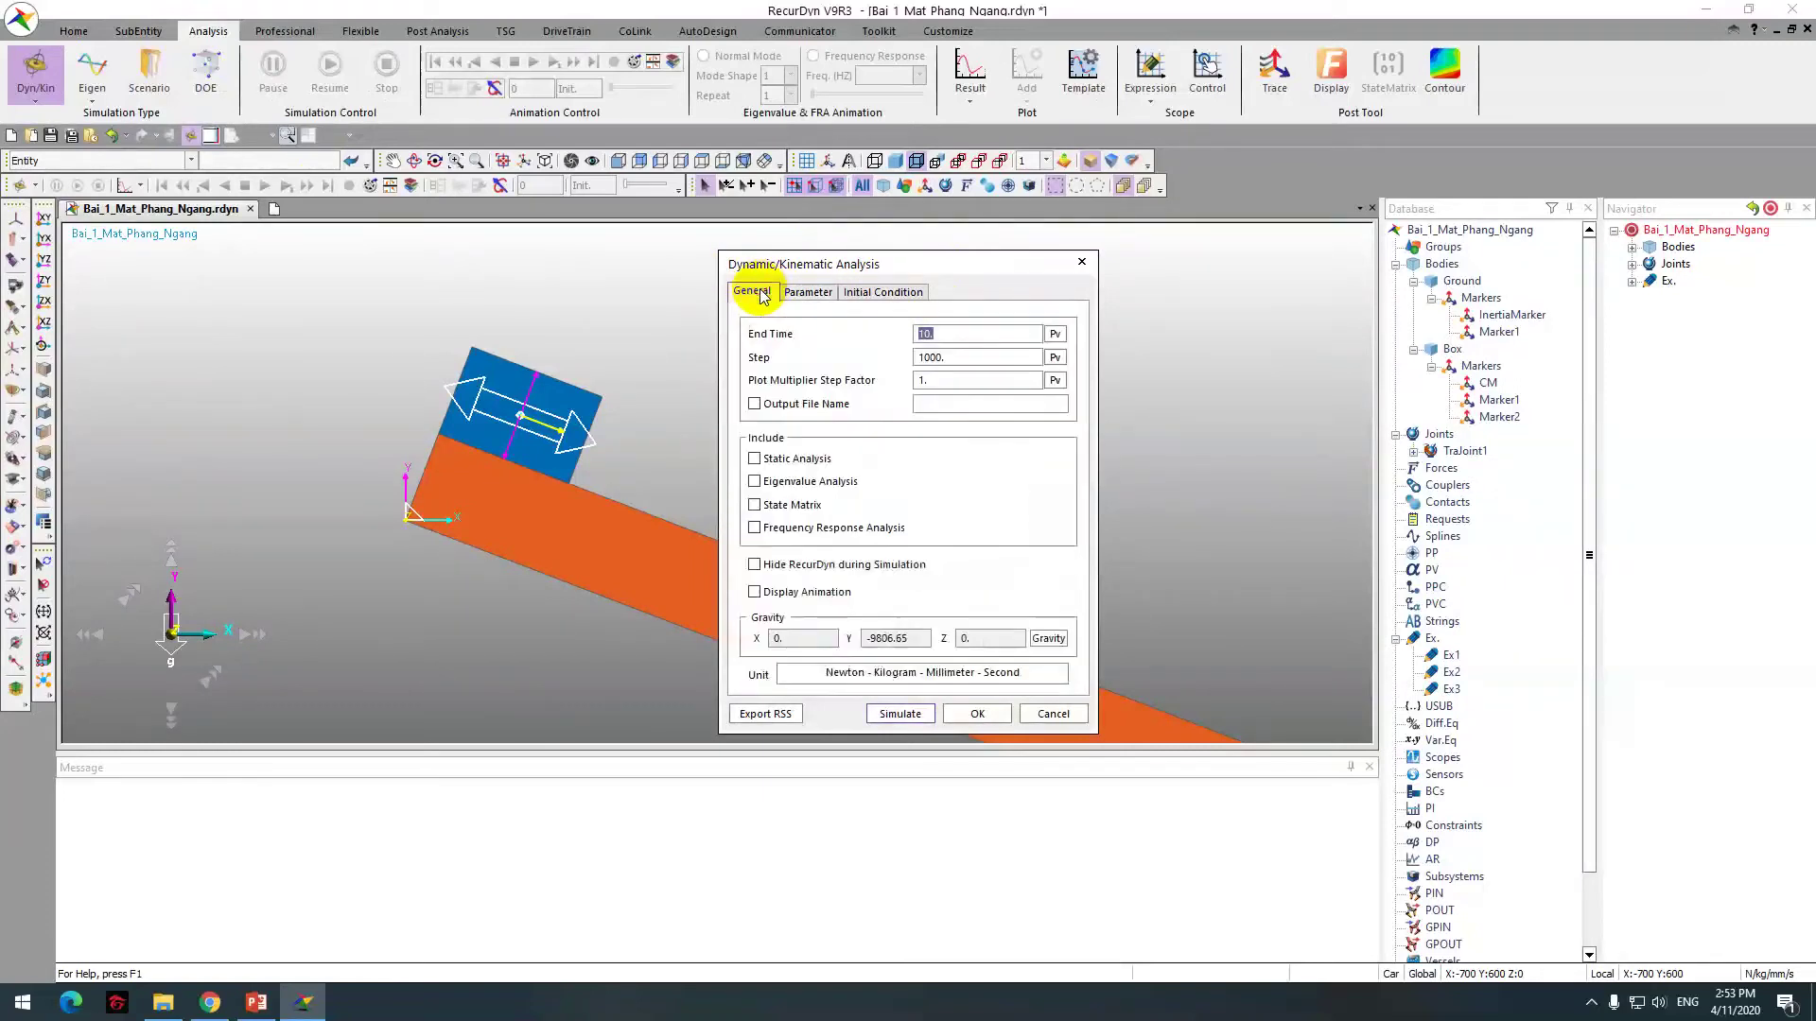
pyautogui.click(899, 714)
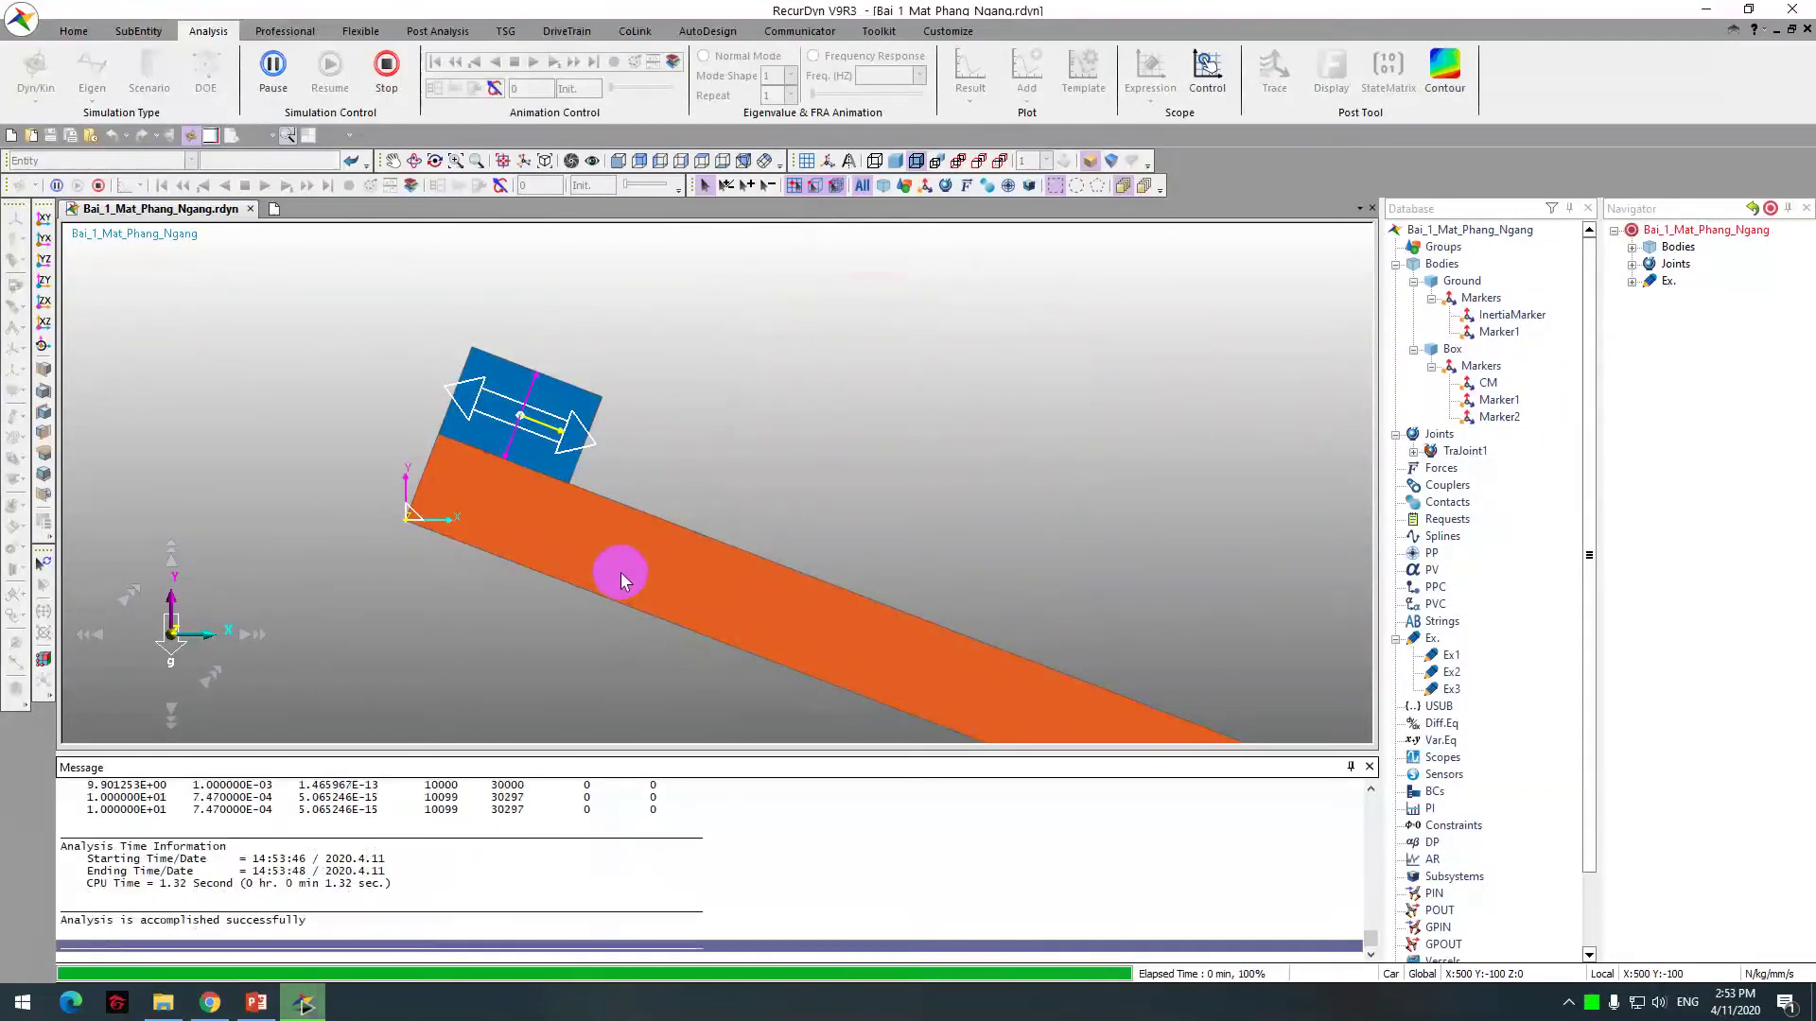
# Step: Check the critical angle calculation on the PowerPoint slide, and play the simulation animation in RecurDyn before resetting it to the initial state
pyautogui.click(257, 1002)
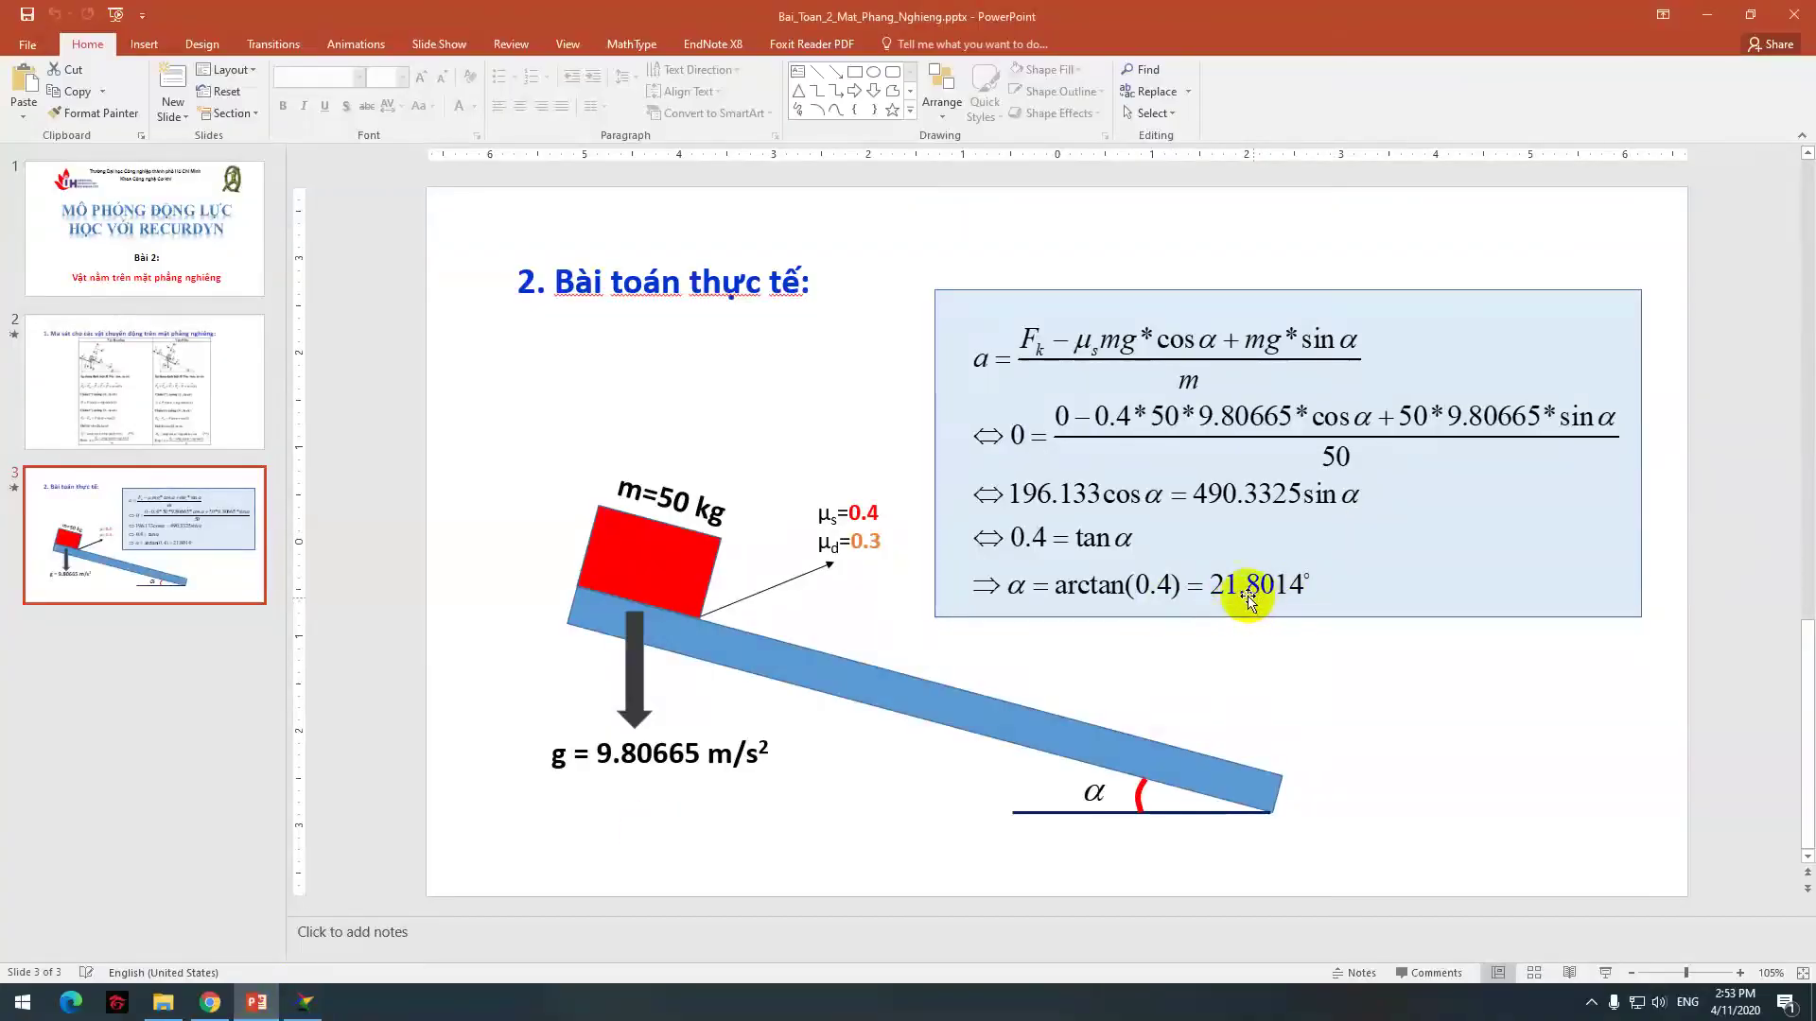
pyautogui.click(304, 1003)
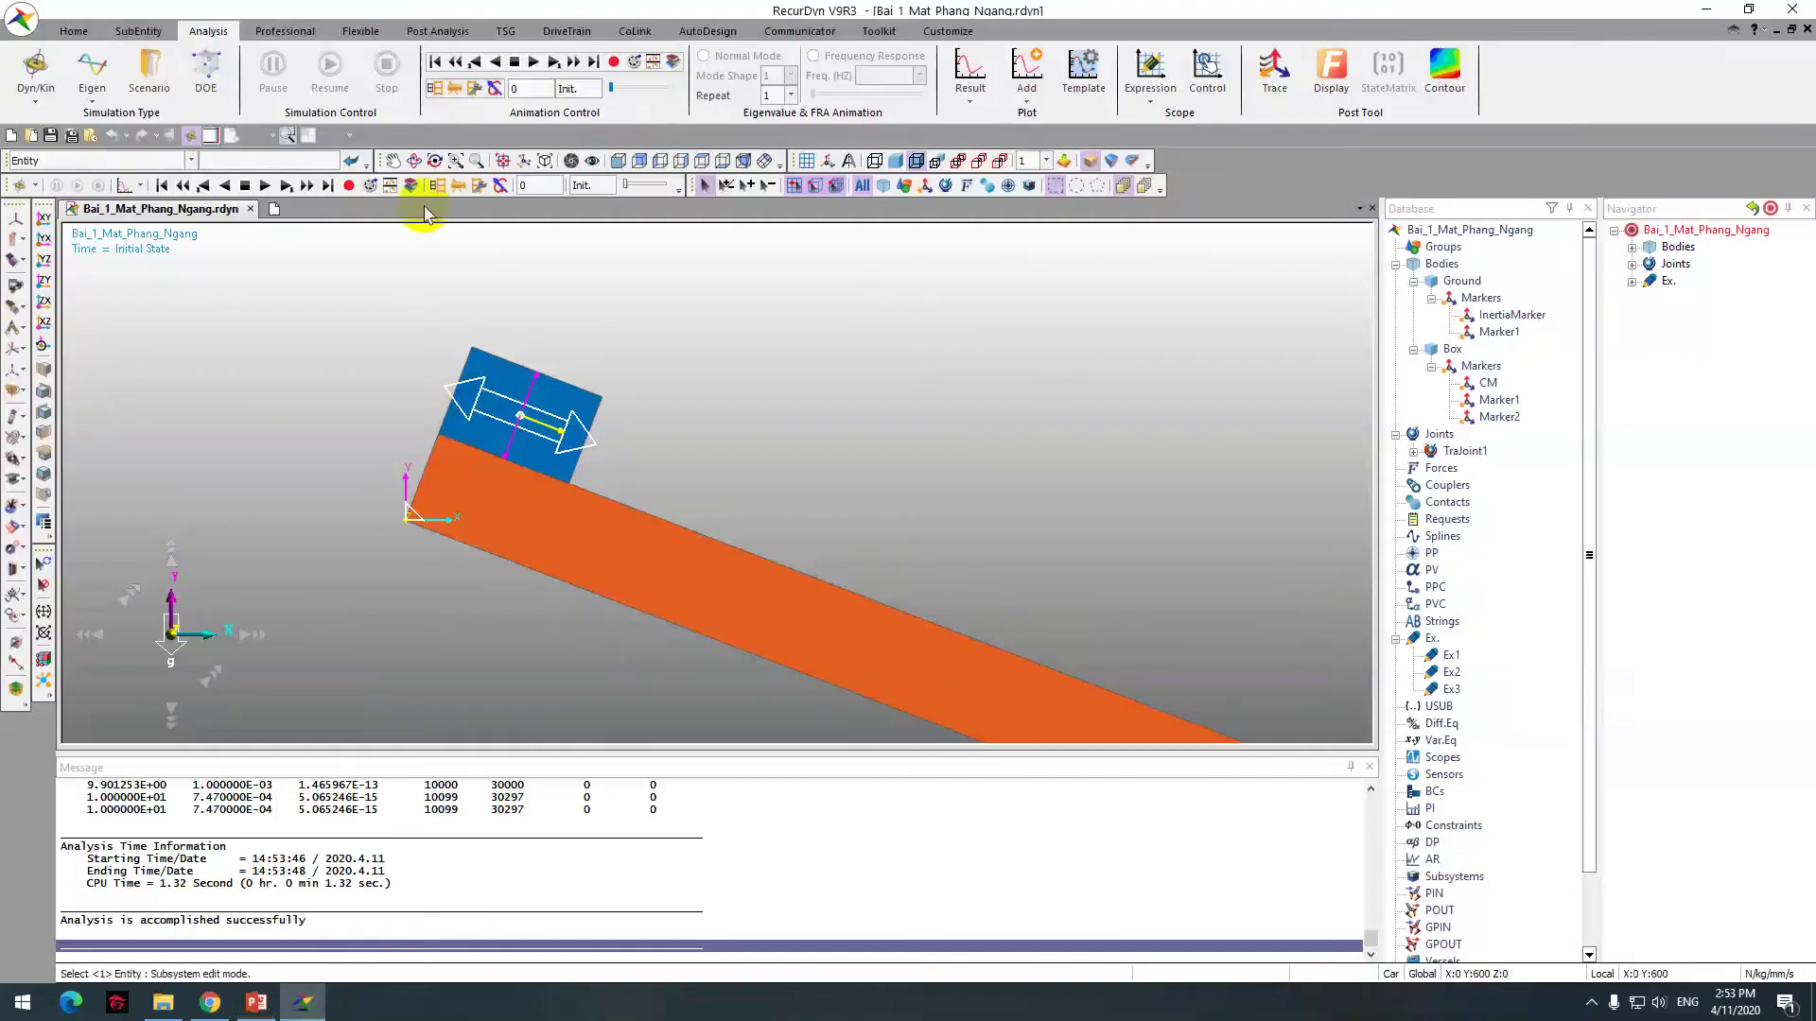
pyautogui.click(576, 63)
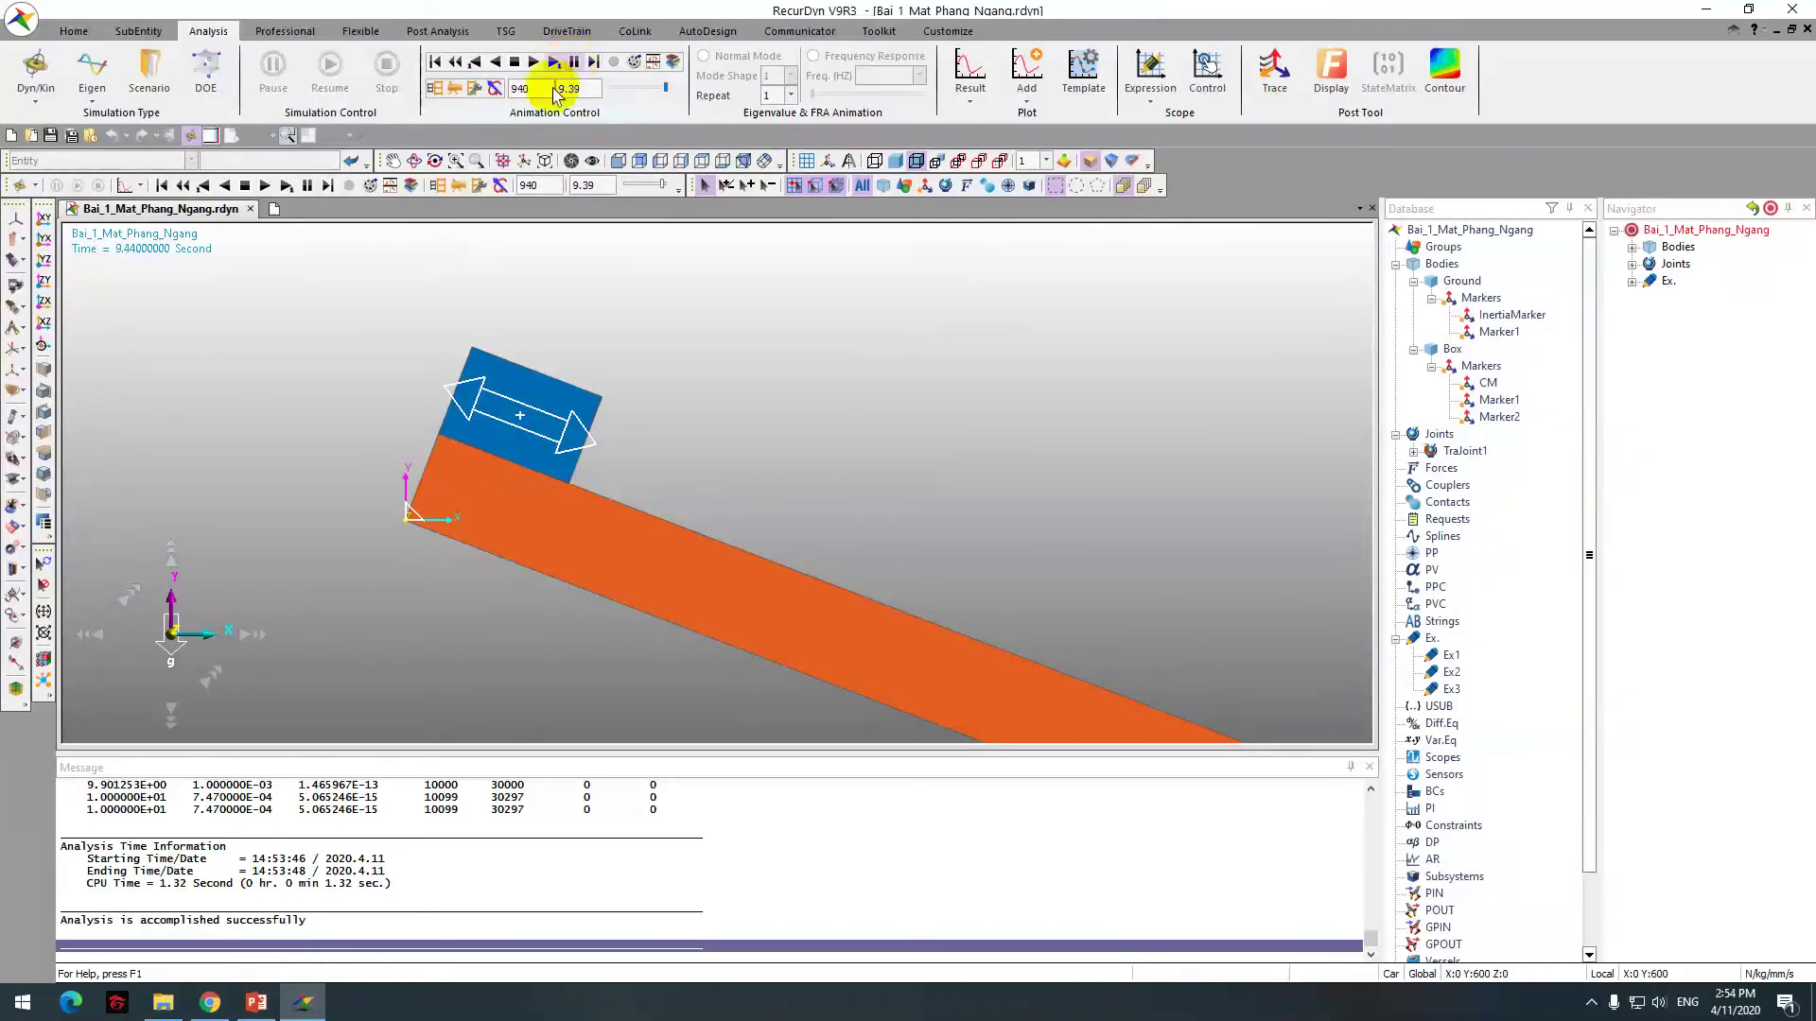
pyautogui.click(672, 535)
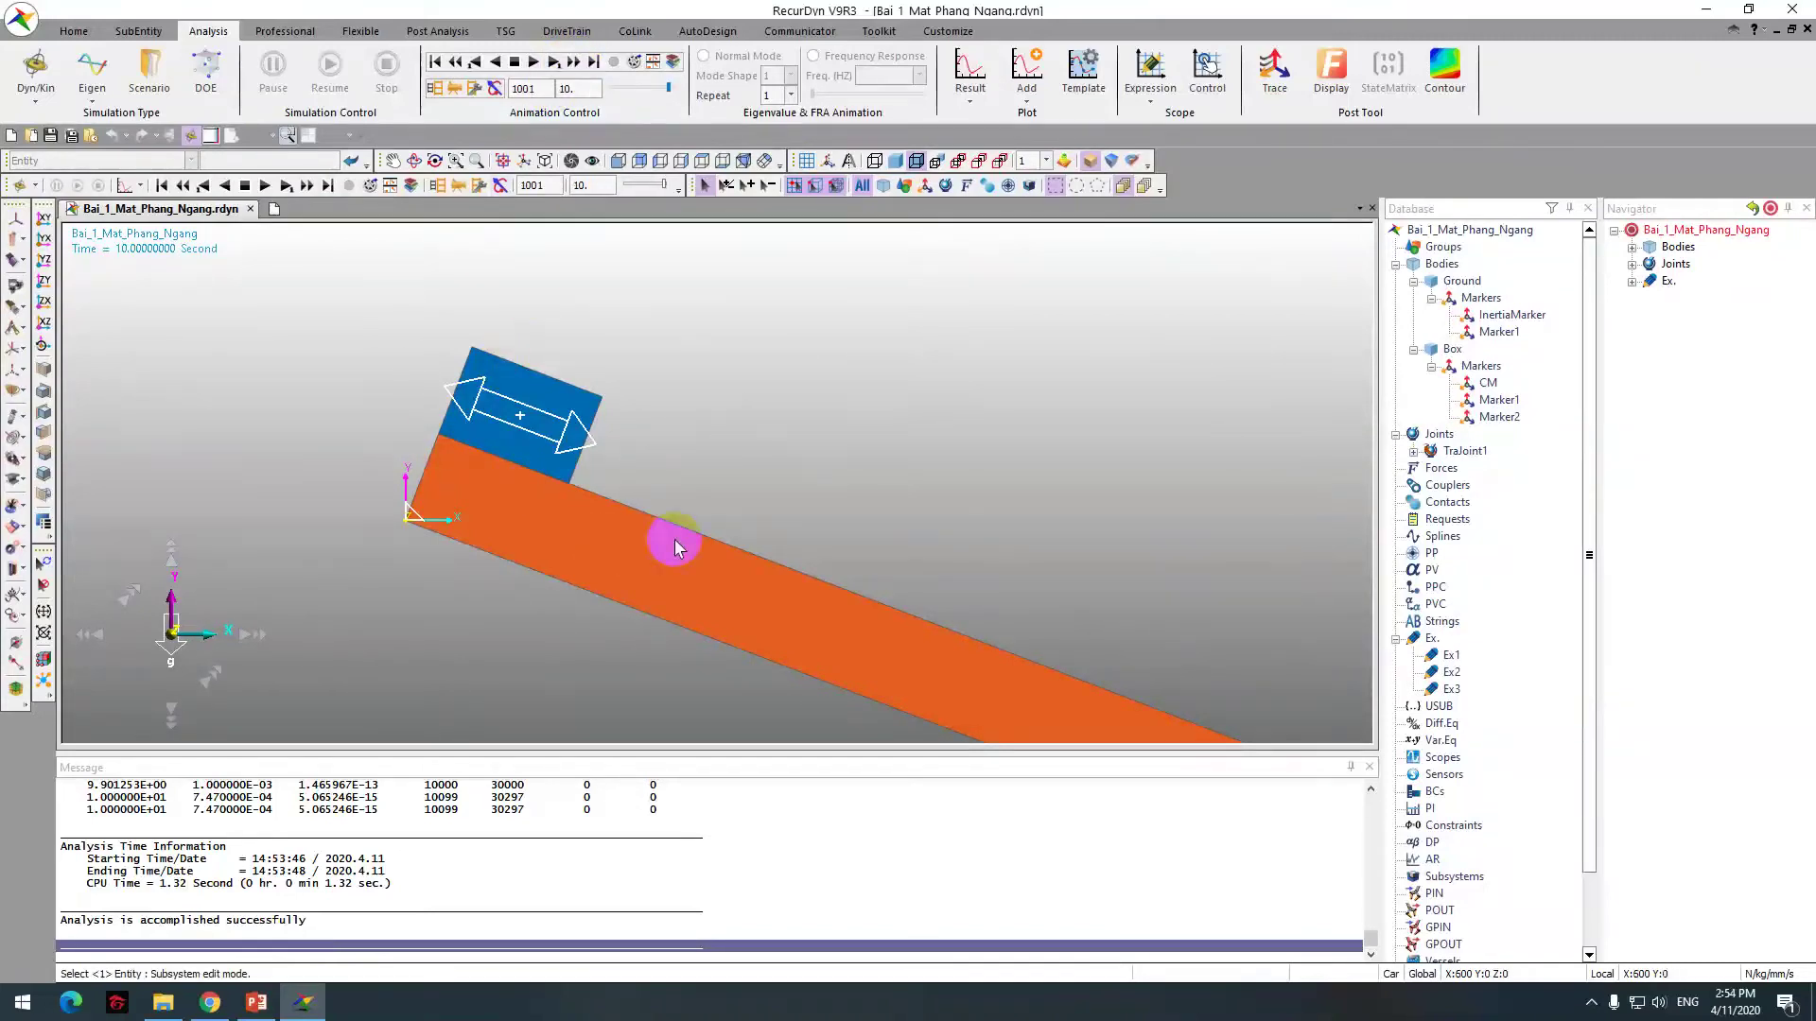
pyautogui.click(436, 63)
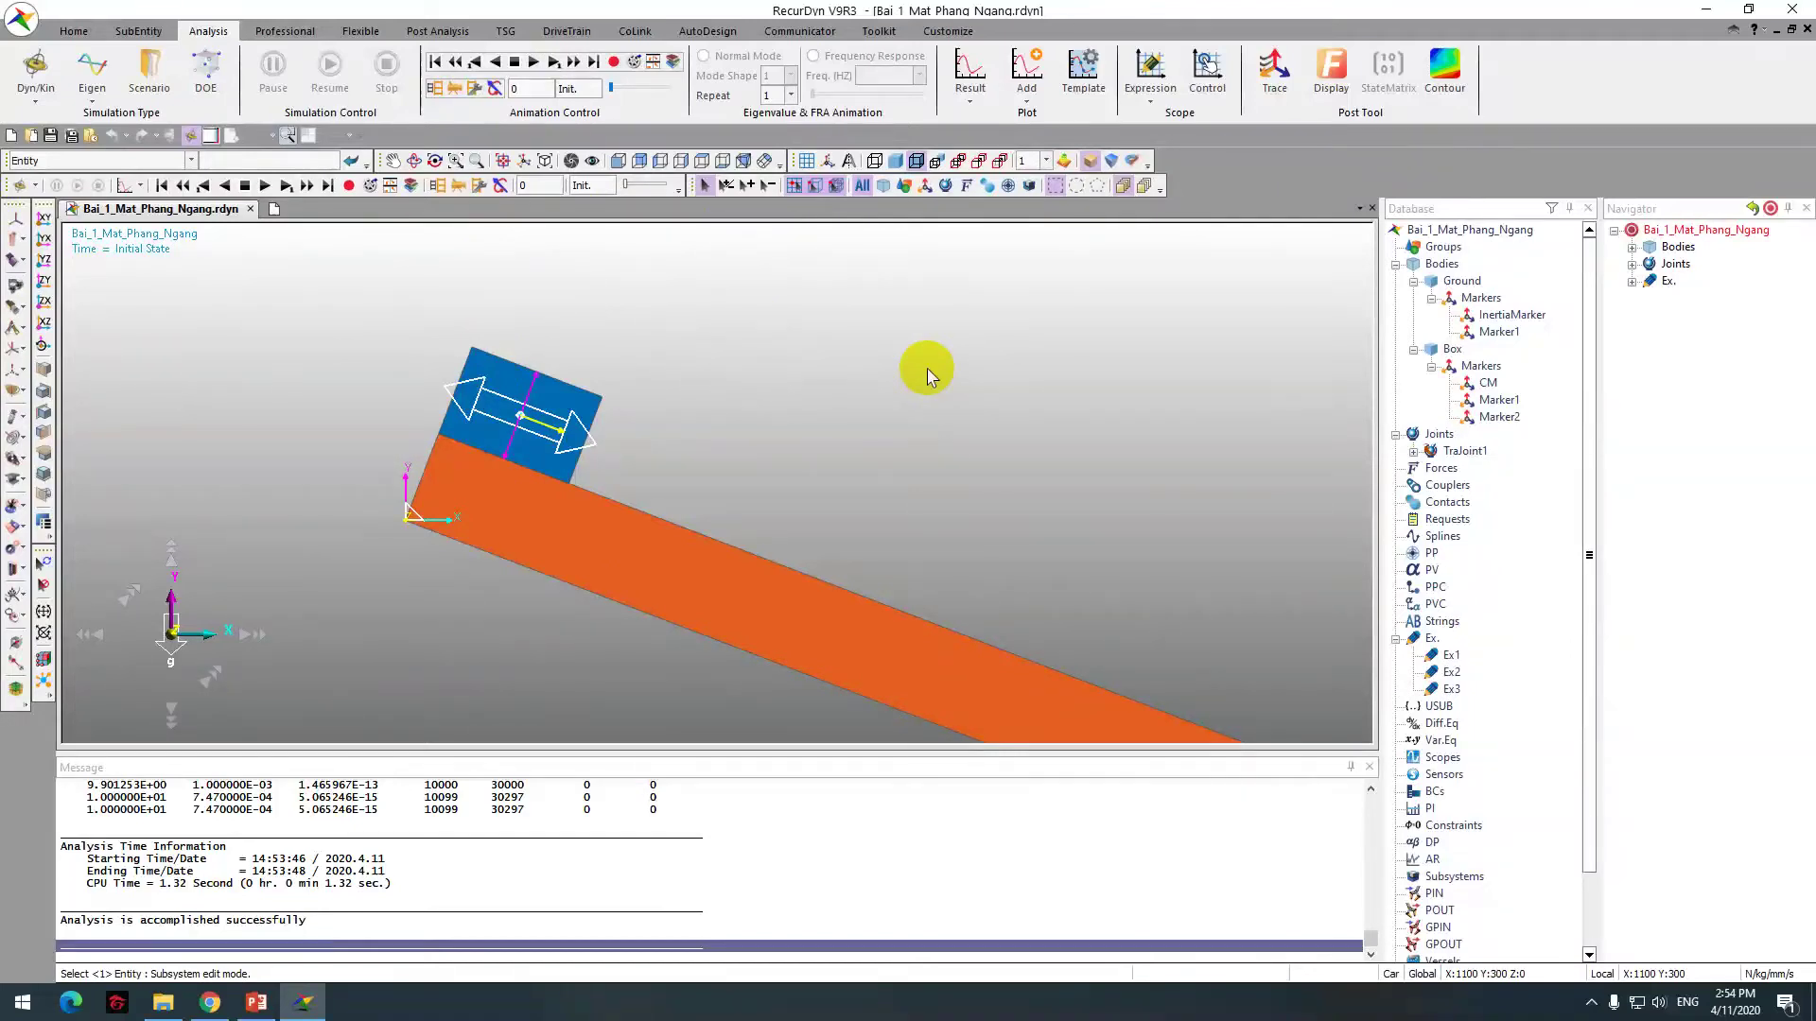
# Step: Start an entity scope named Distance_Box and assign the Box body's CM marker as its entity
pyautogui.click(1154, 104)
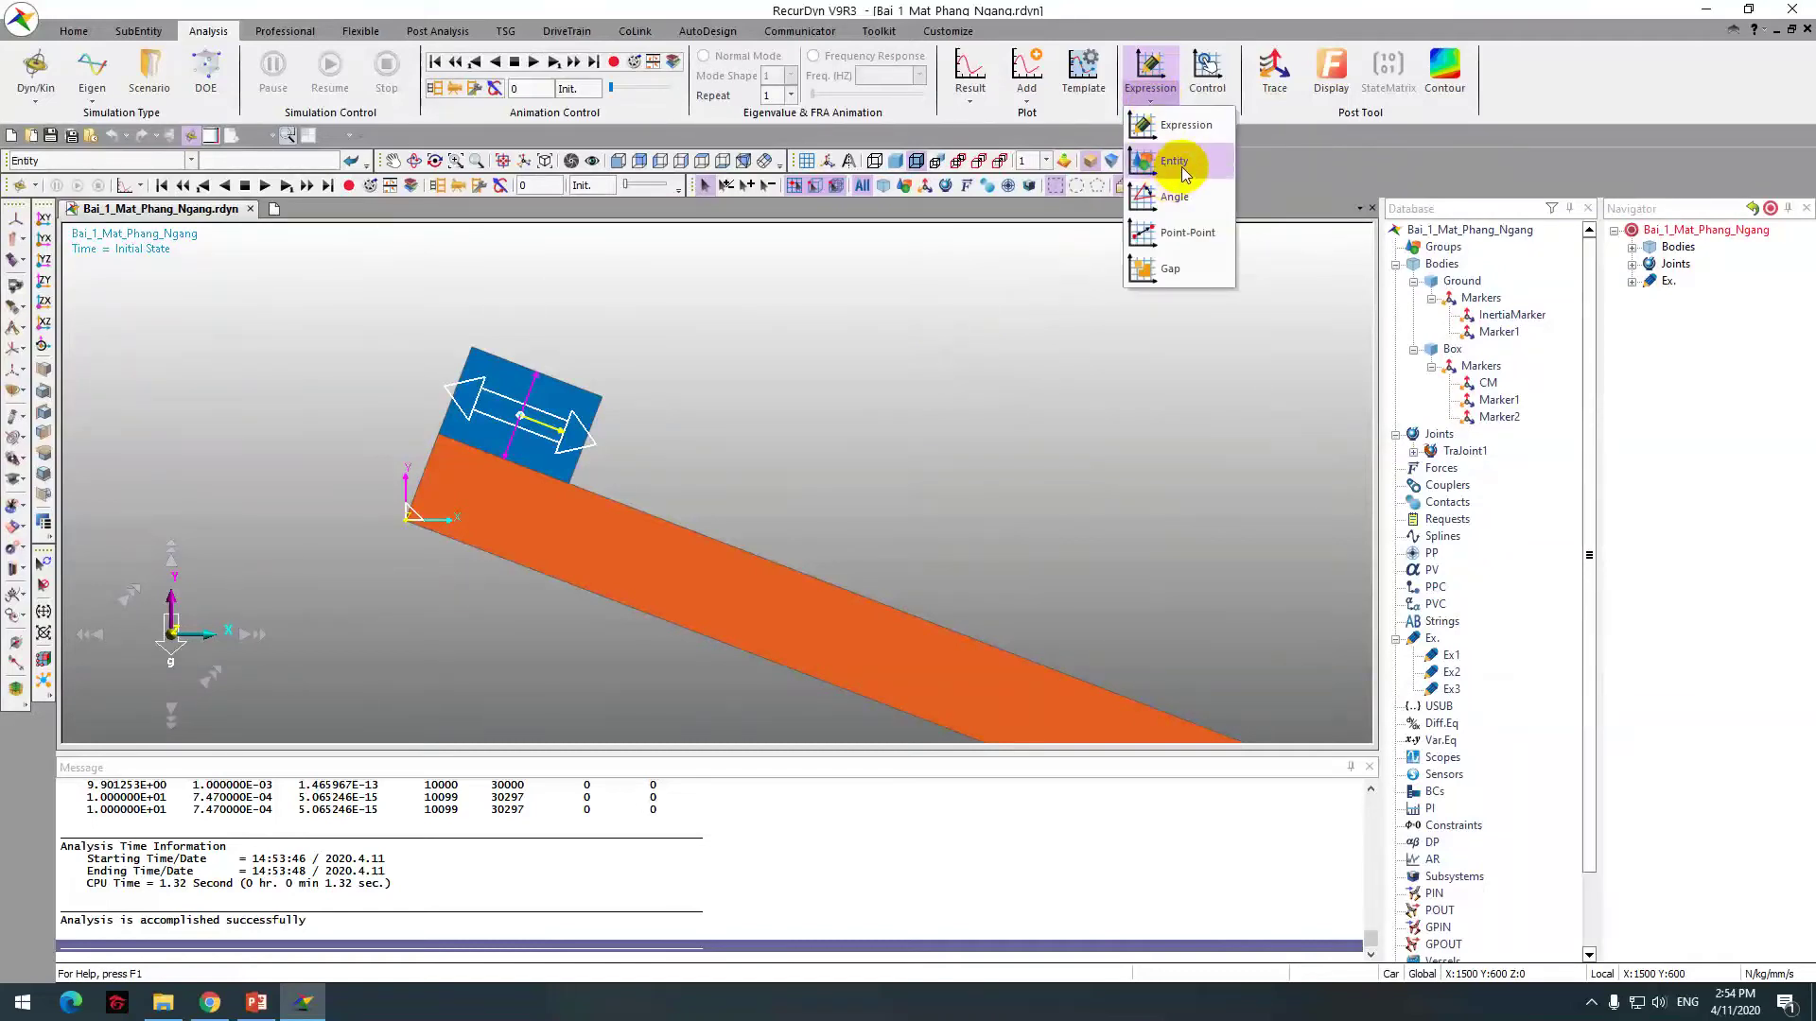
pyautogui.click(1176, 162)
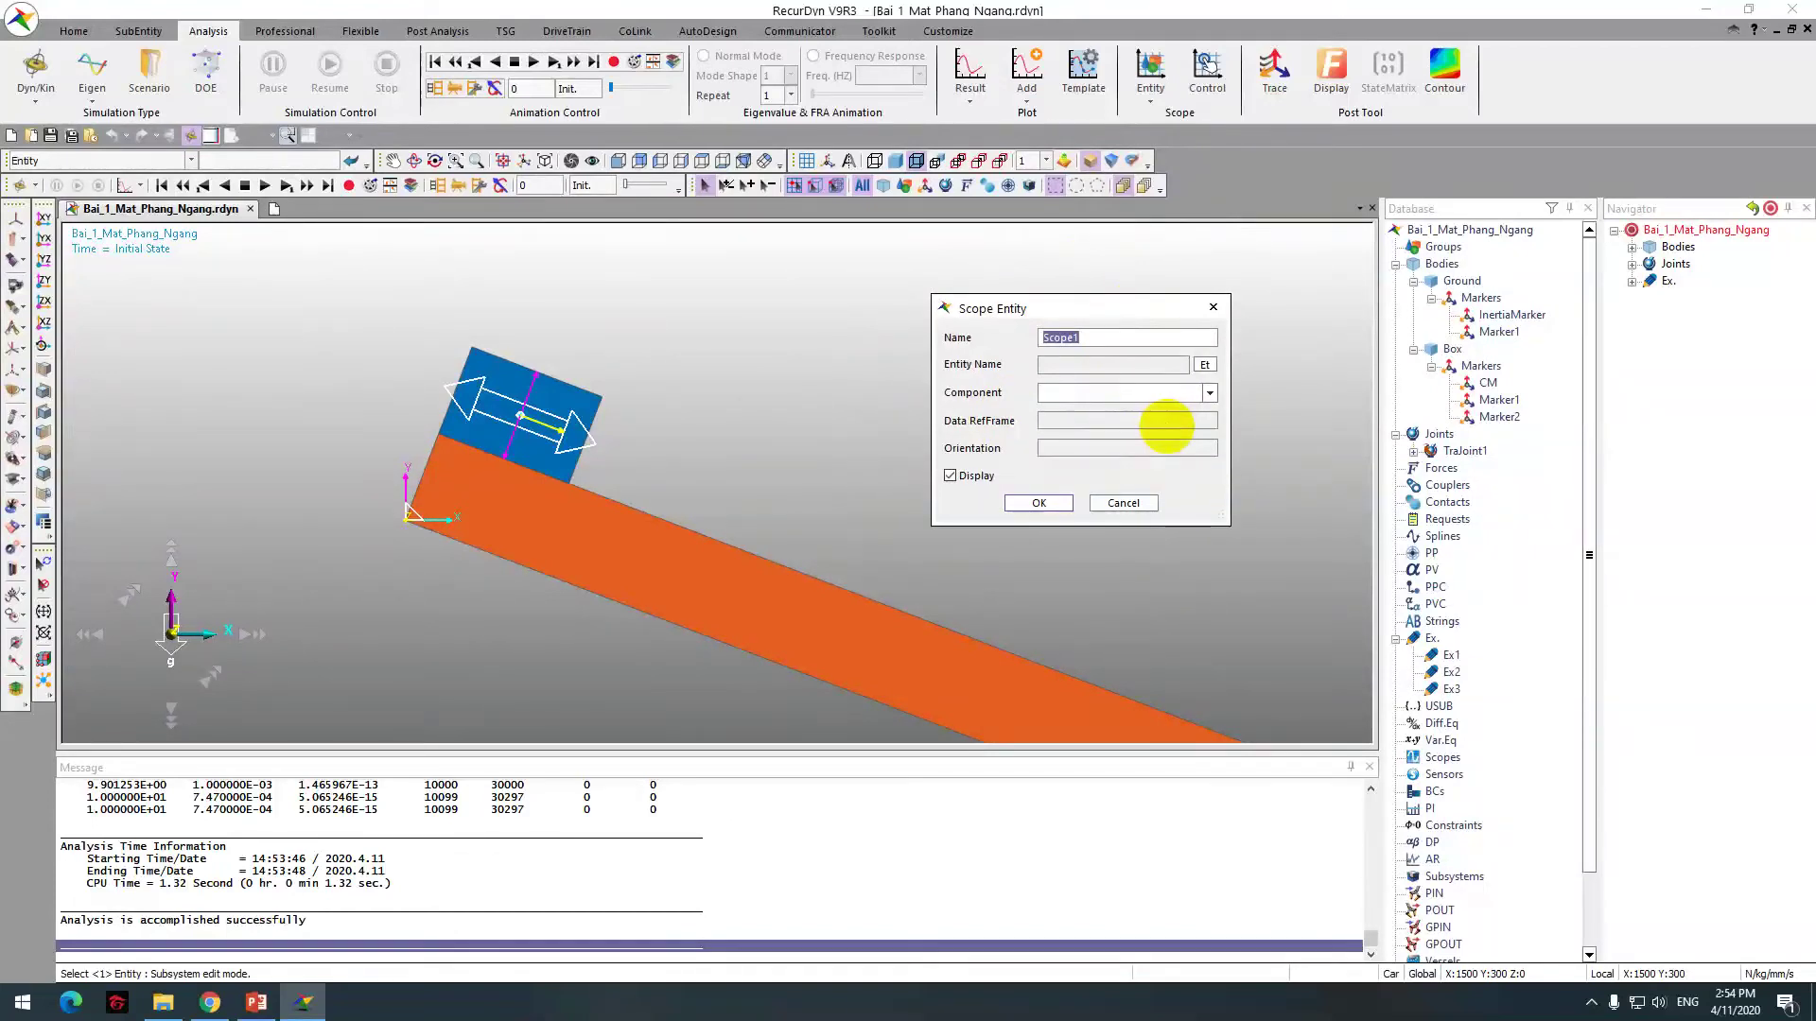
pyautogui.write('Distance_Box')
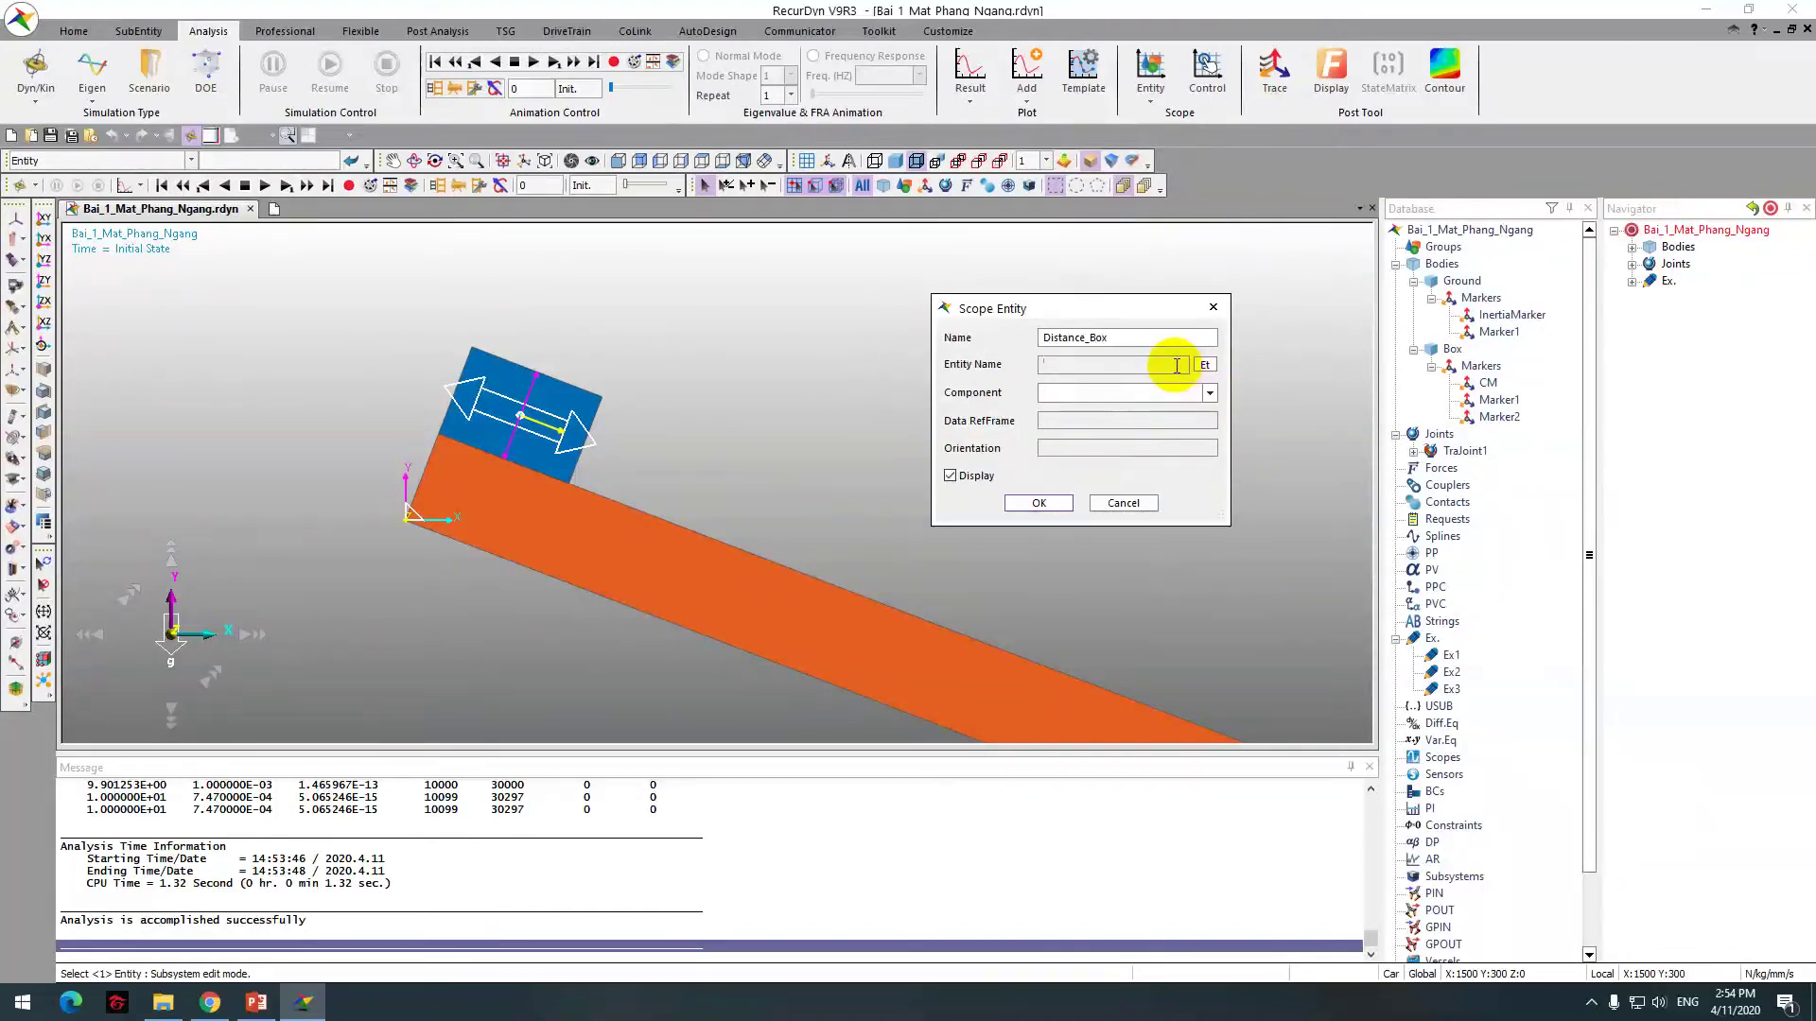
pyautogui.click(1186, 362)
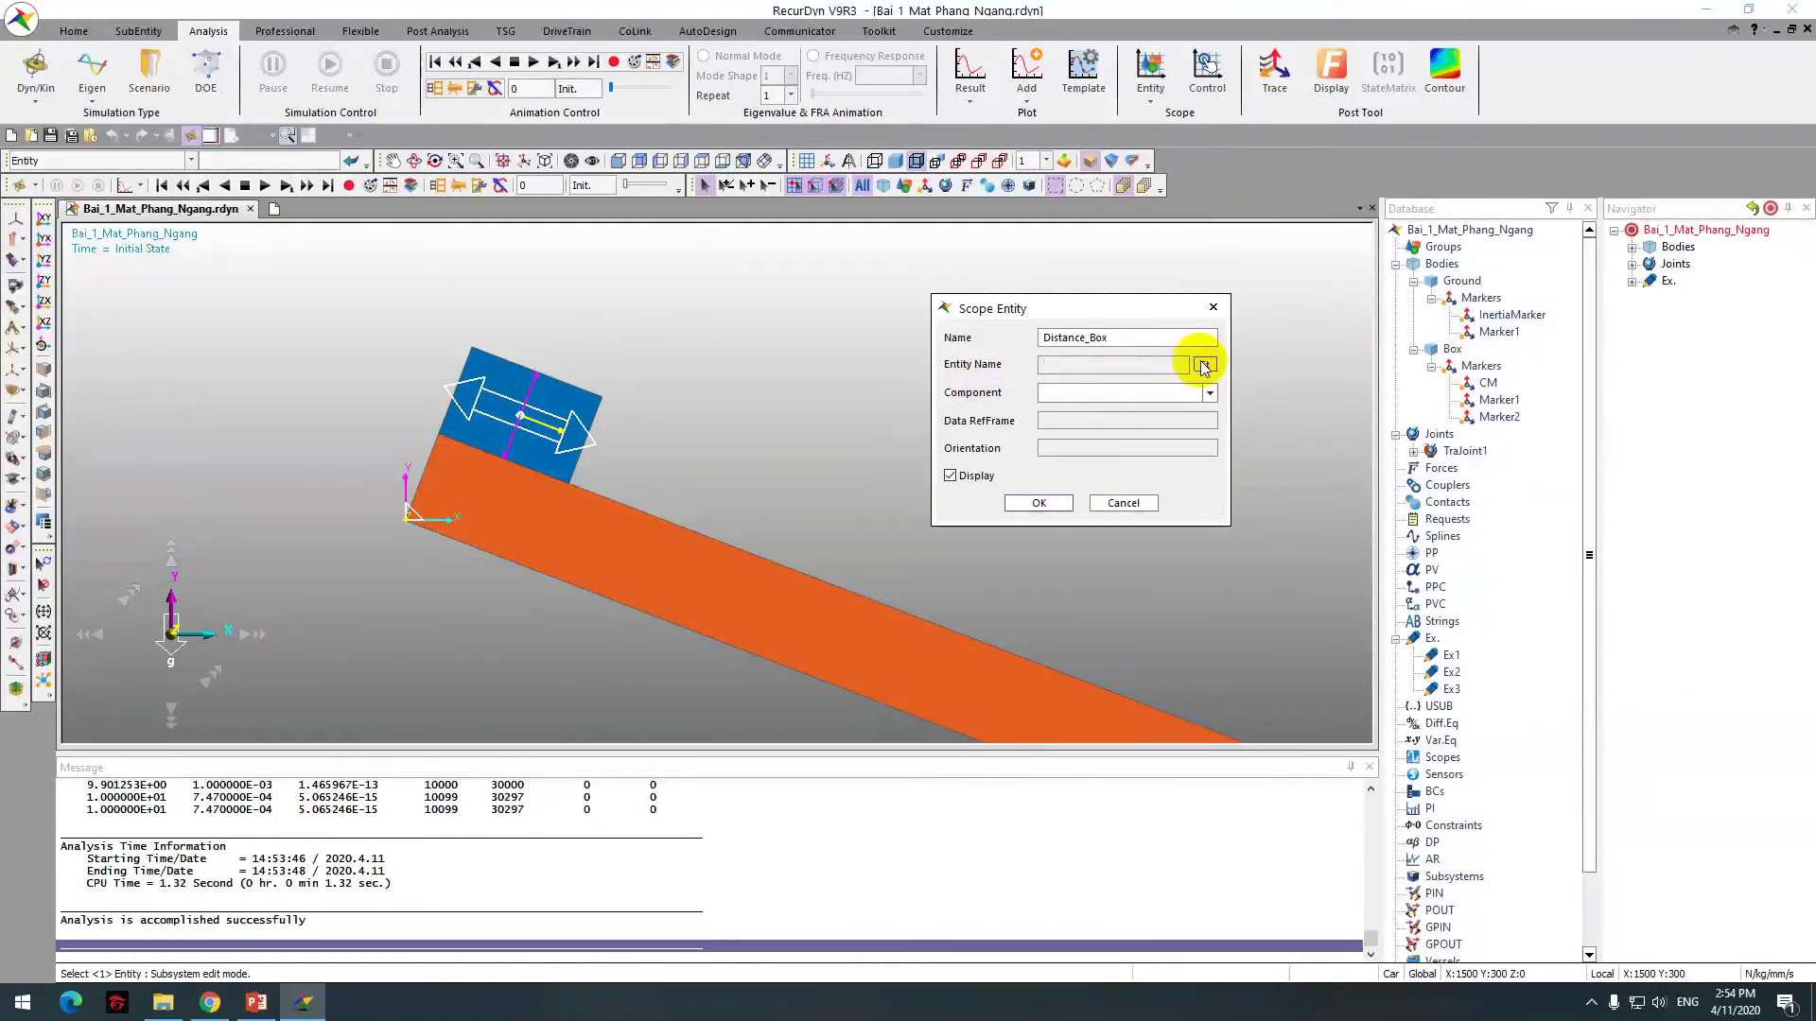
pyautogui.click(1204, 365)
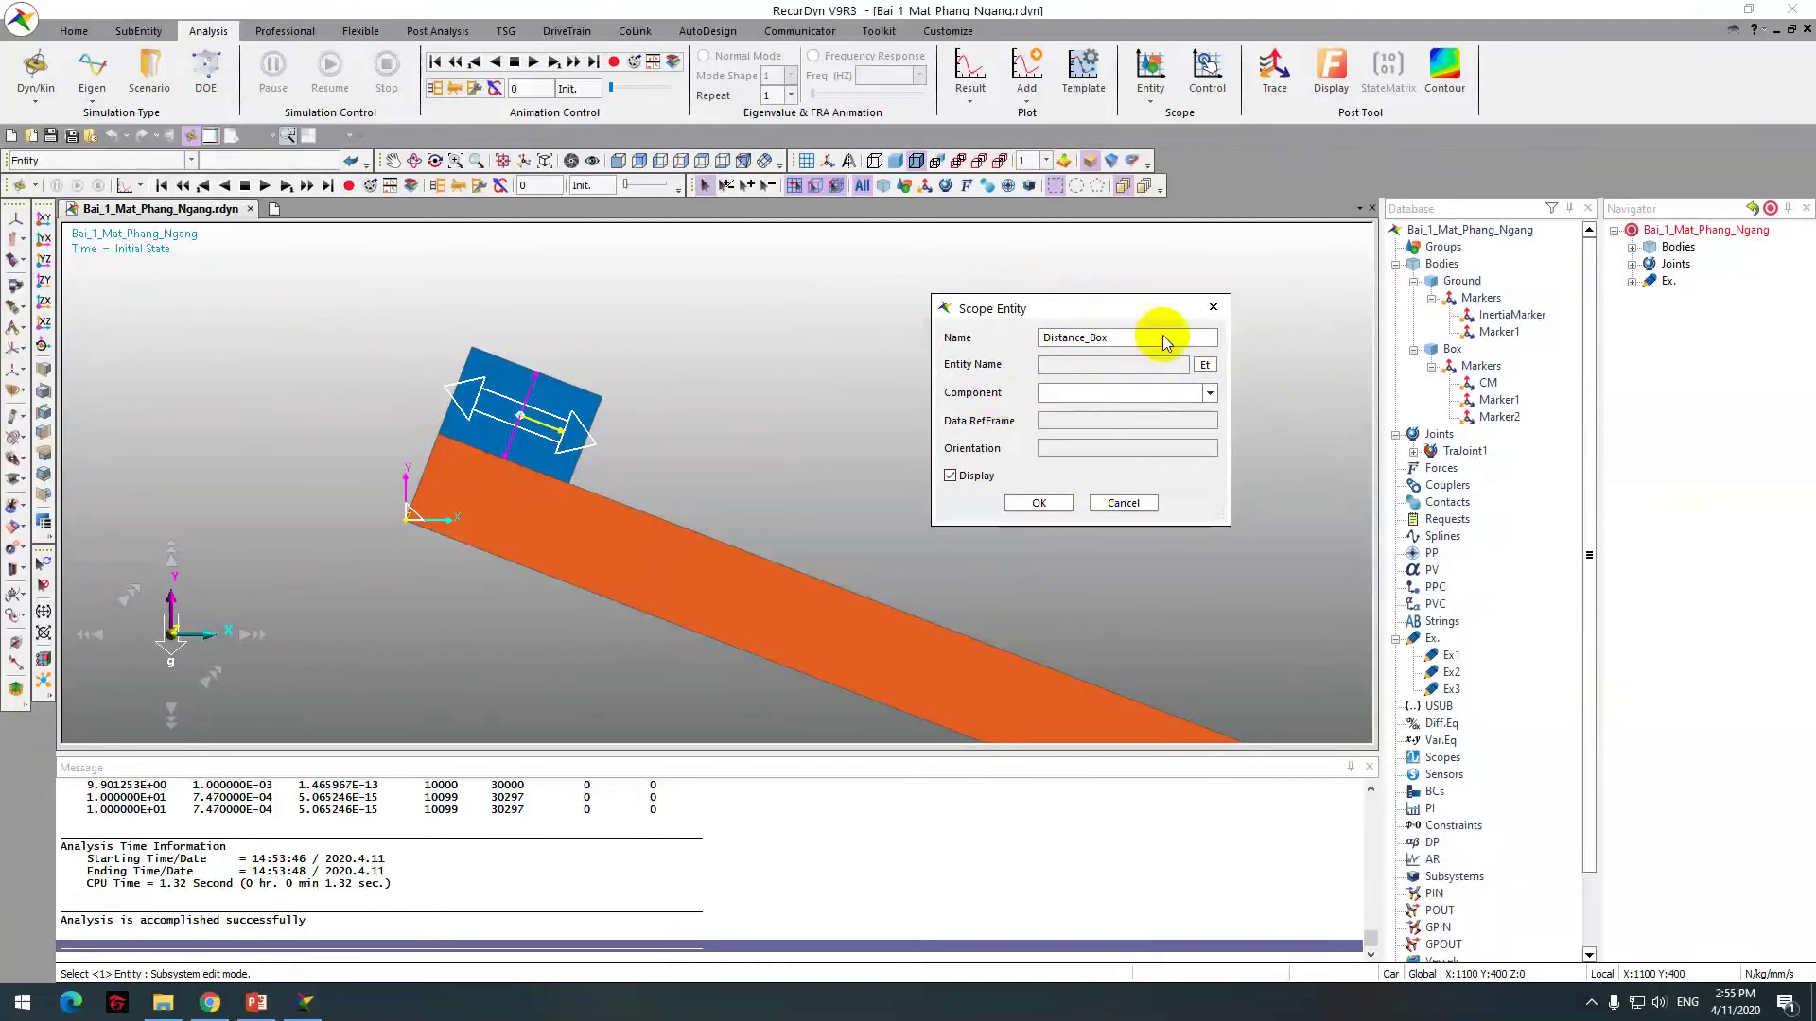
pyautogui.click(1203, 367)
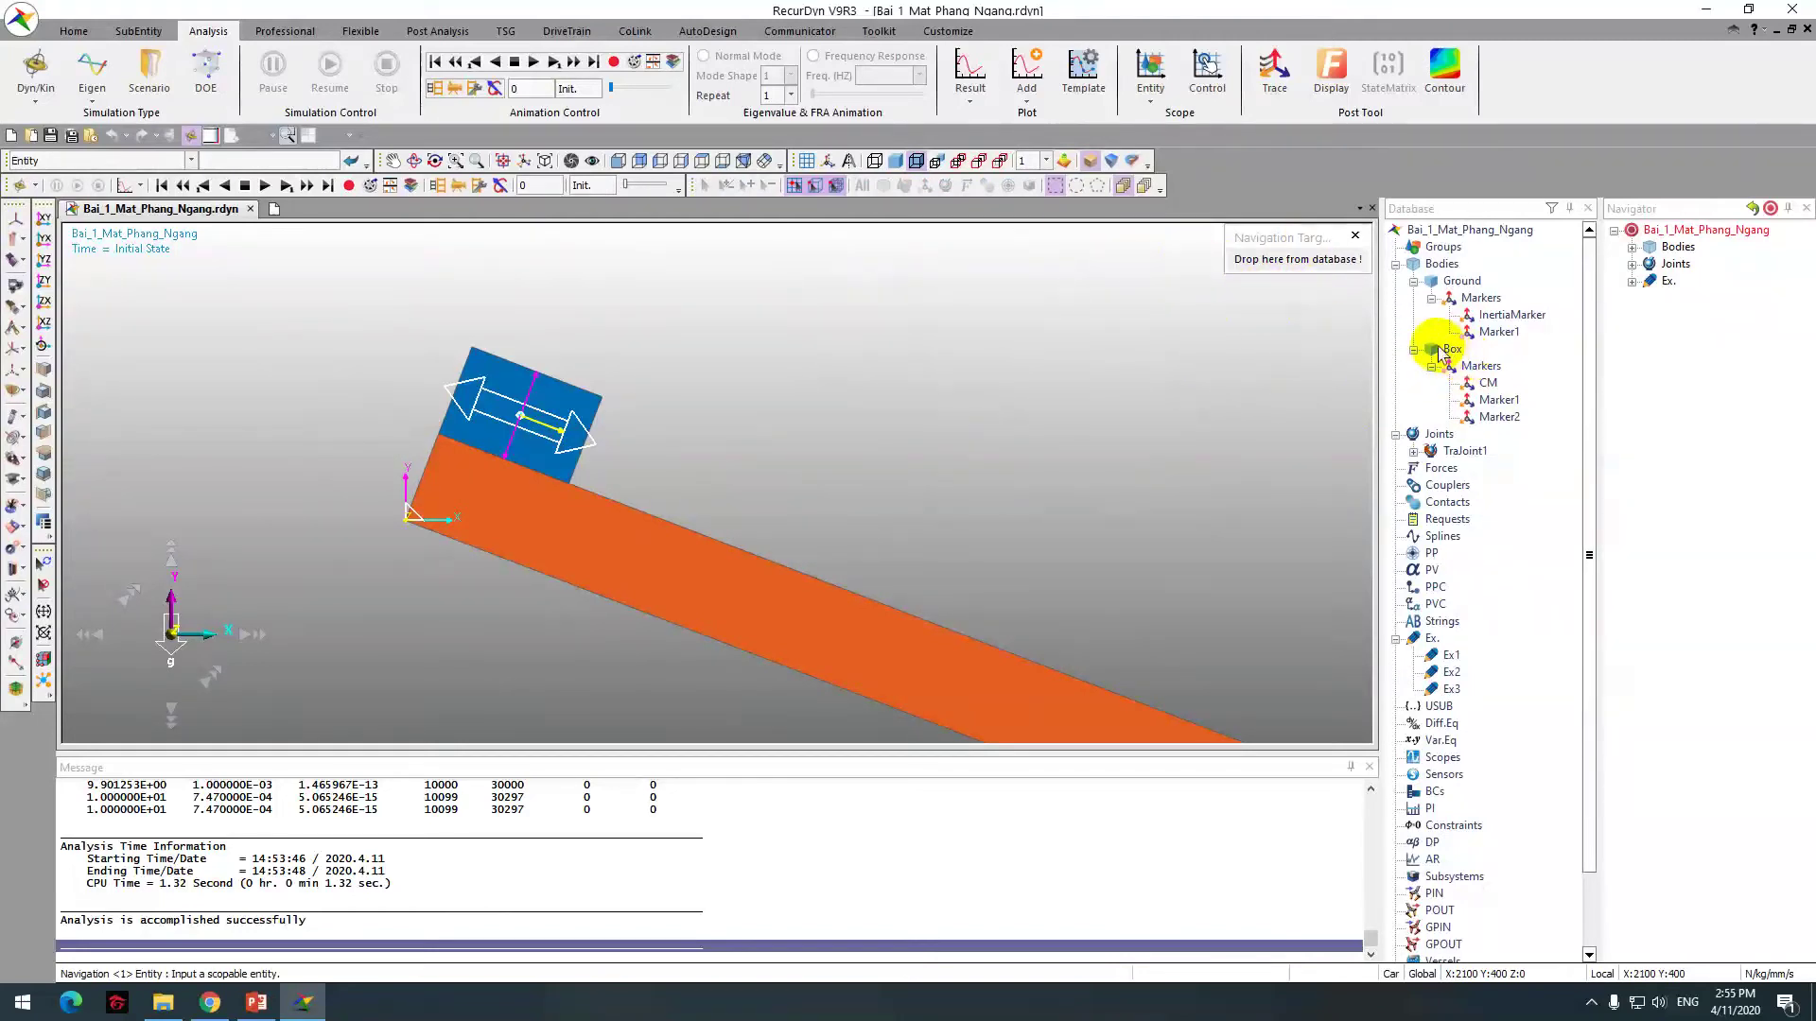
pyautogui.moveTo(1486, 384)
pyautogui.mouseDown()
pyautogui.moveTo(1378, 284)
pyautogui.moveTo(1317, 257)
pyautogui.mouseUp()
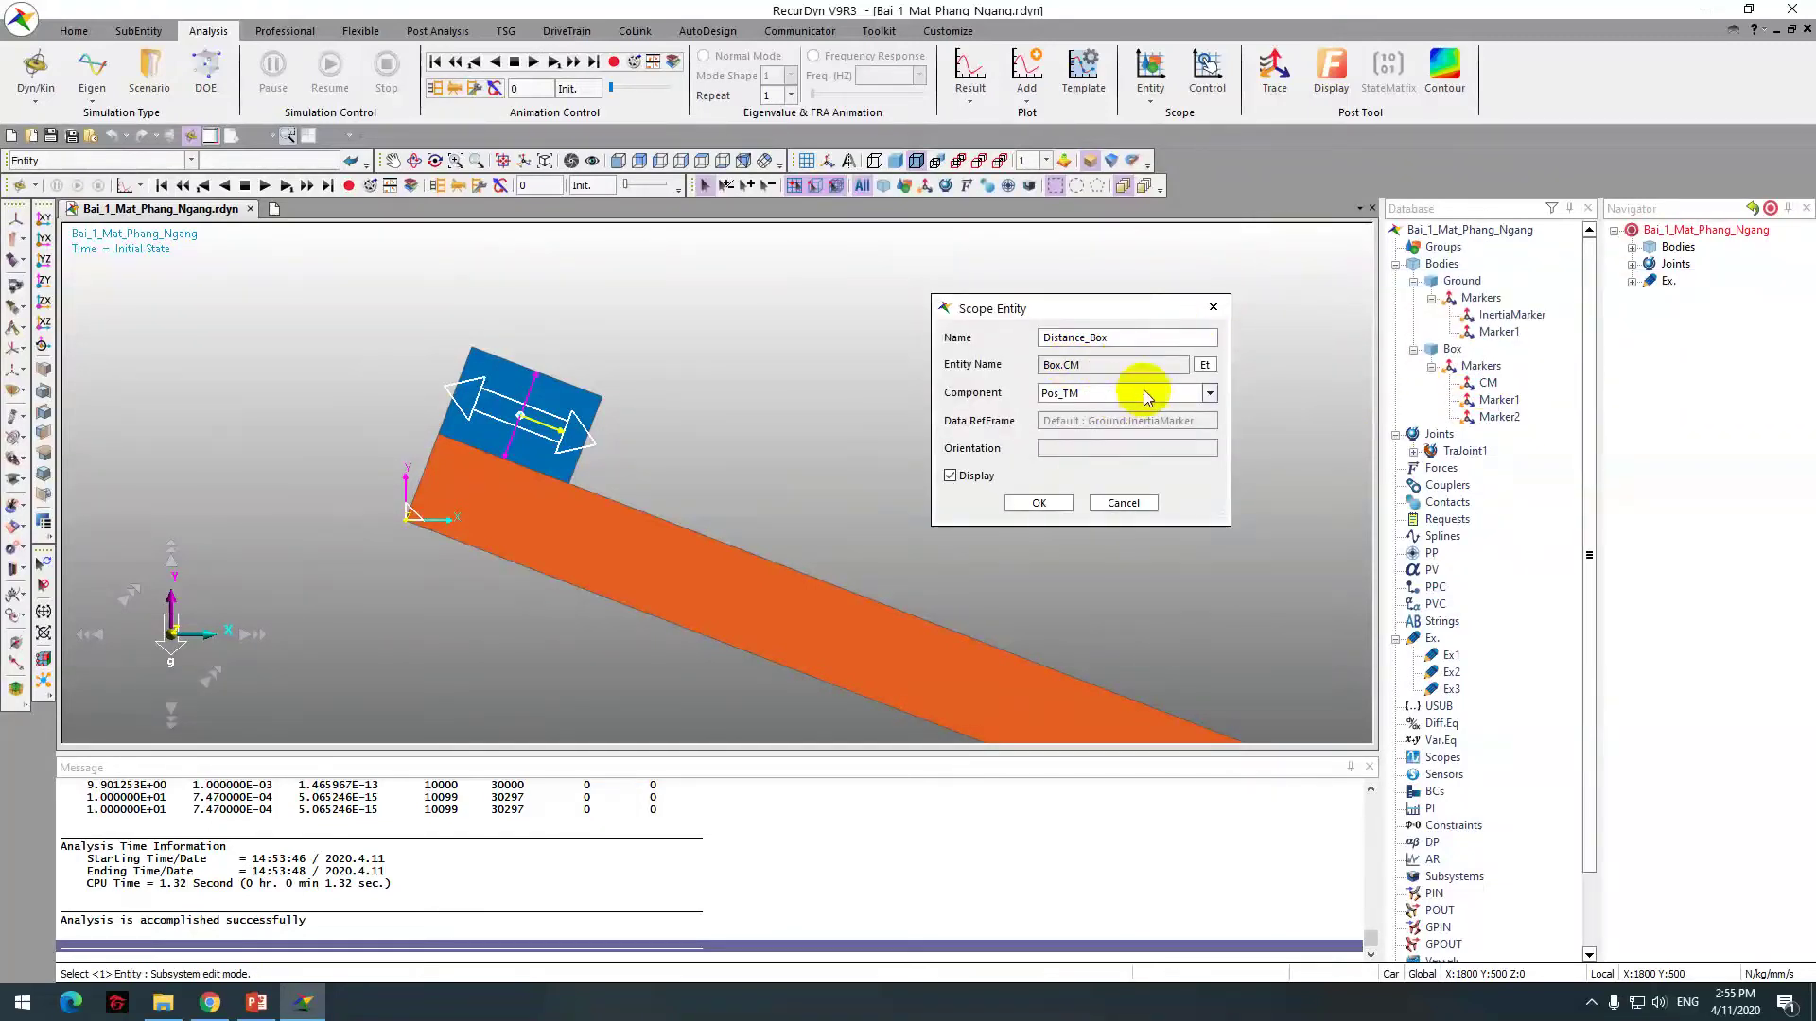
# Step: Set the scope's component to Pos_TX, create it with display enabled, and inspect the start of its curve
pyautogui.click(1118, 394)
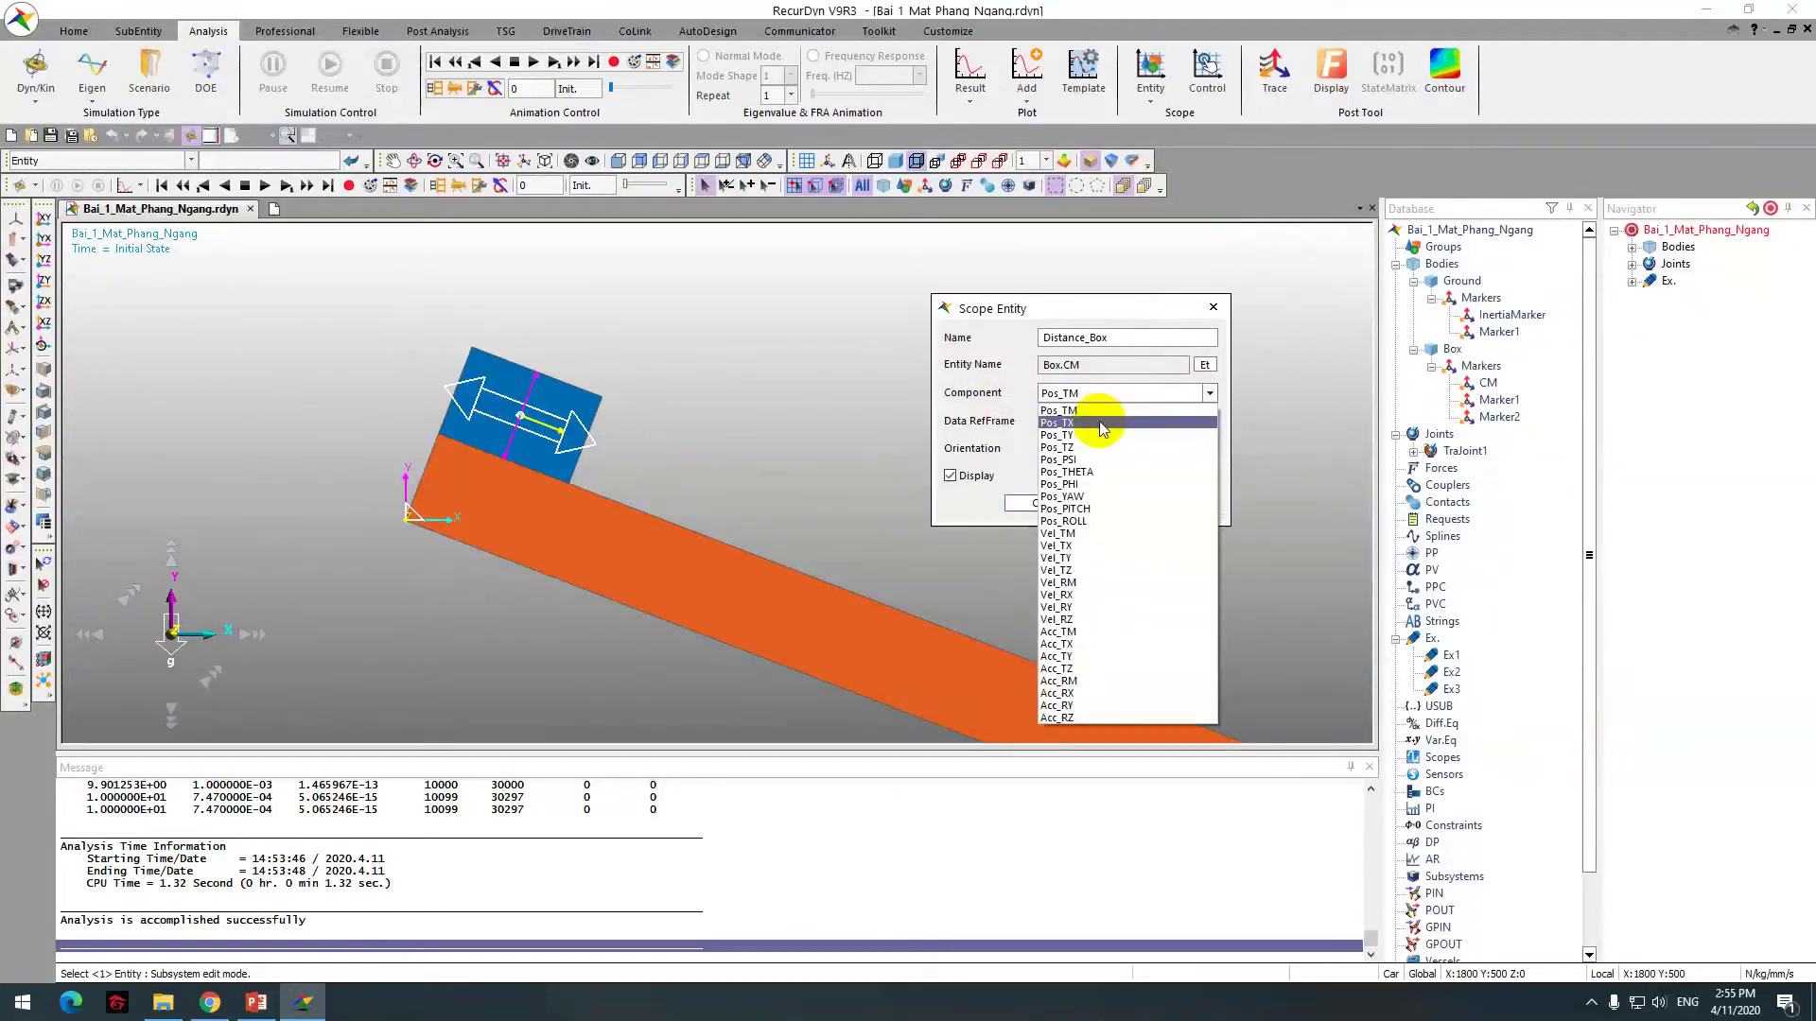
pyautogui.click(1097, 423)
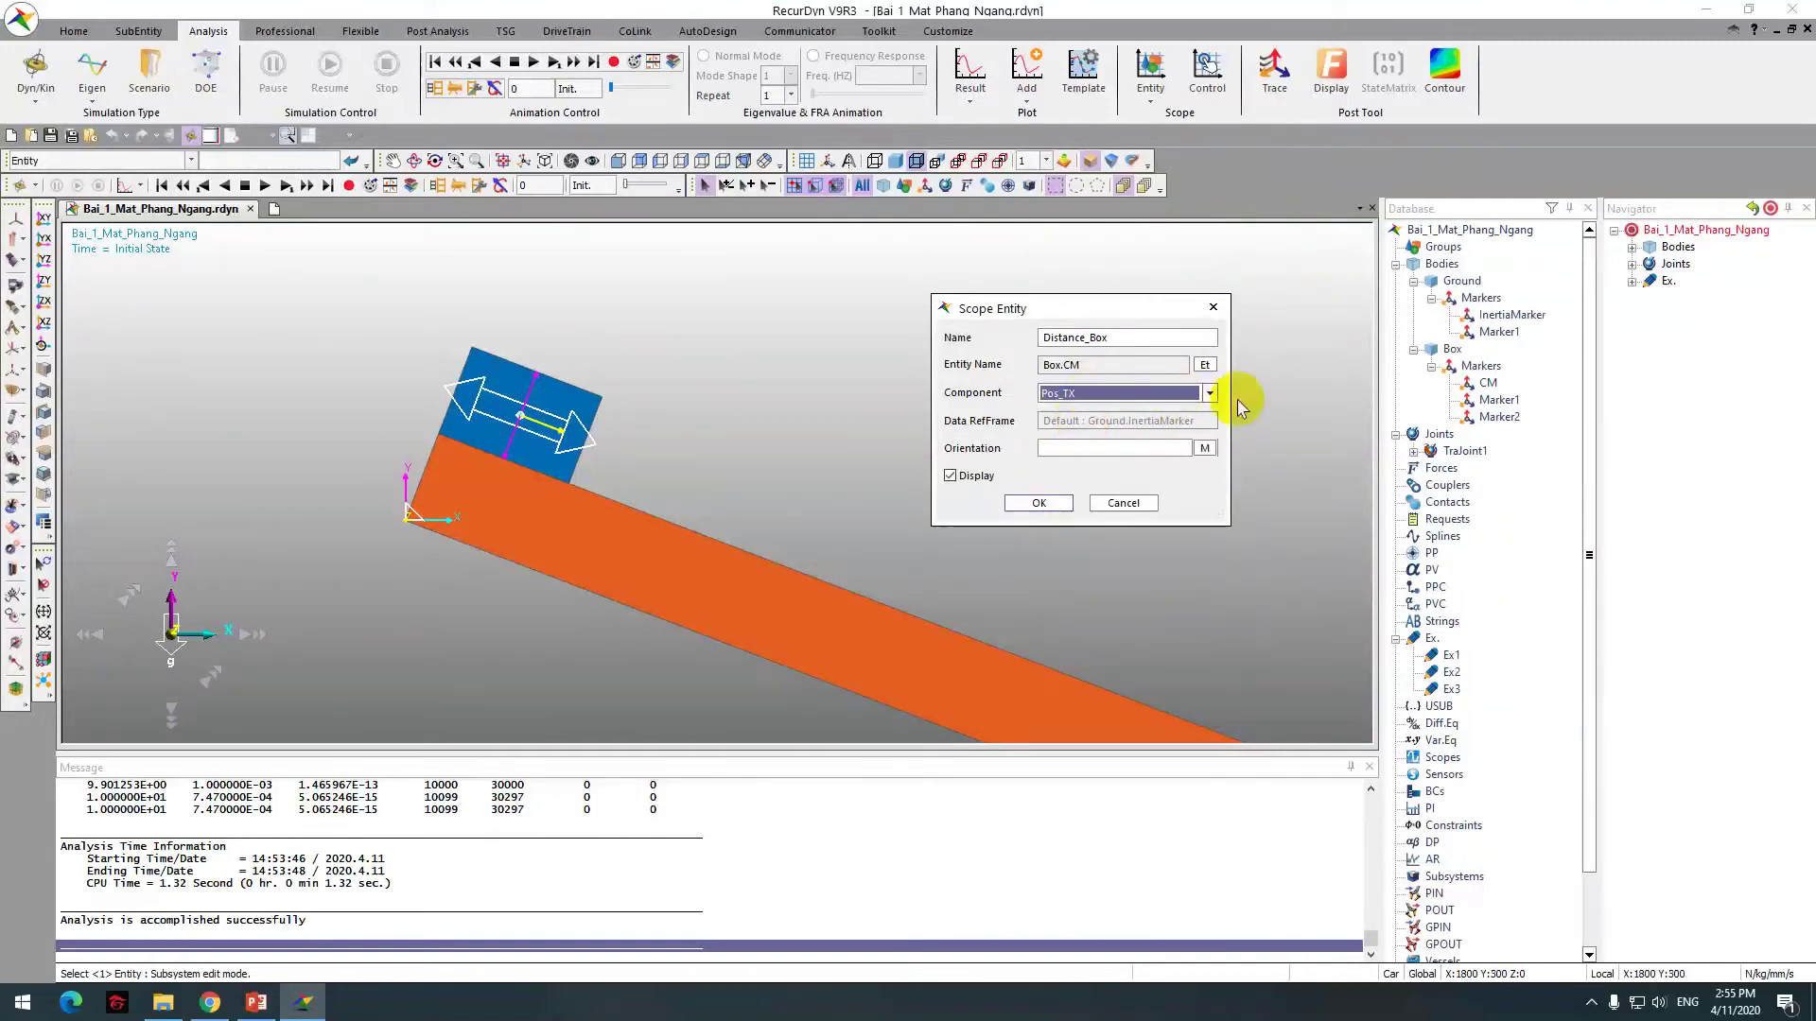
pyautogui.click(1113, 447)
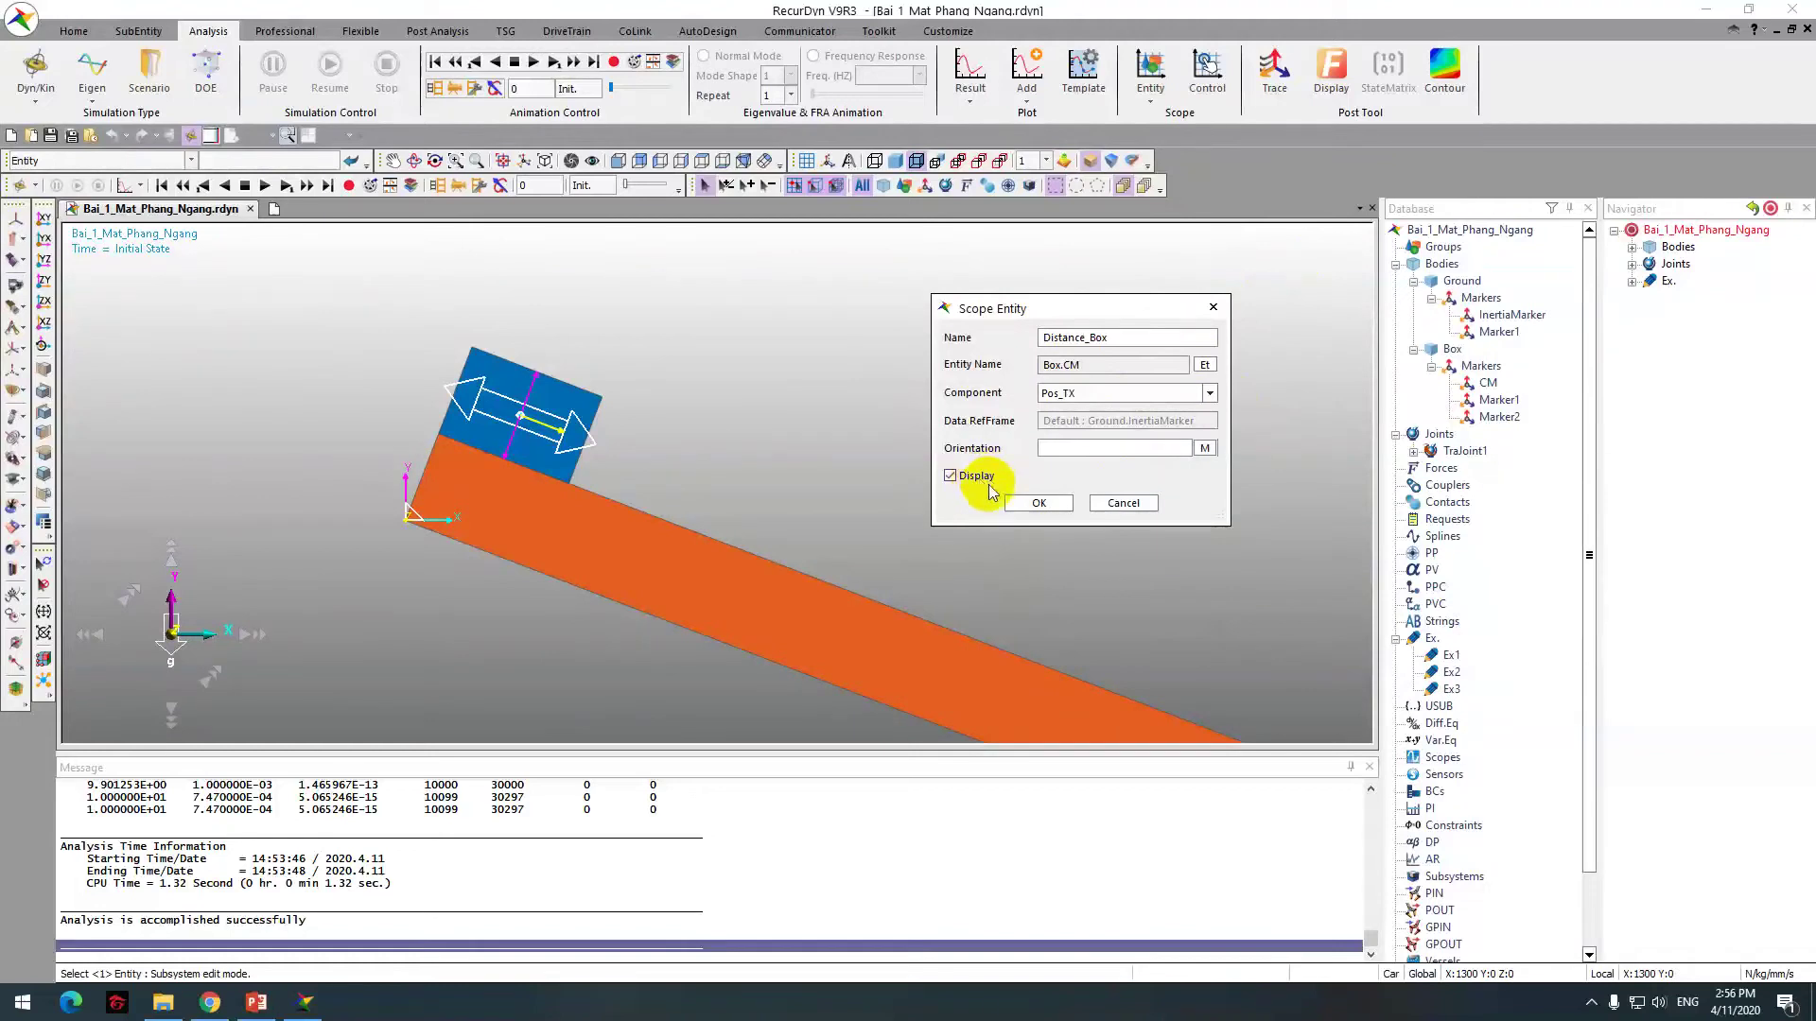
pyautogui.click(1027, 505)
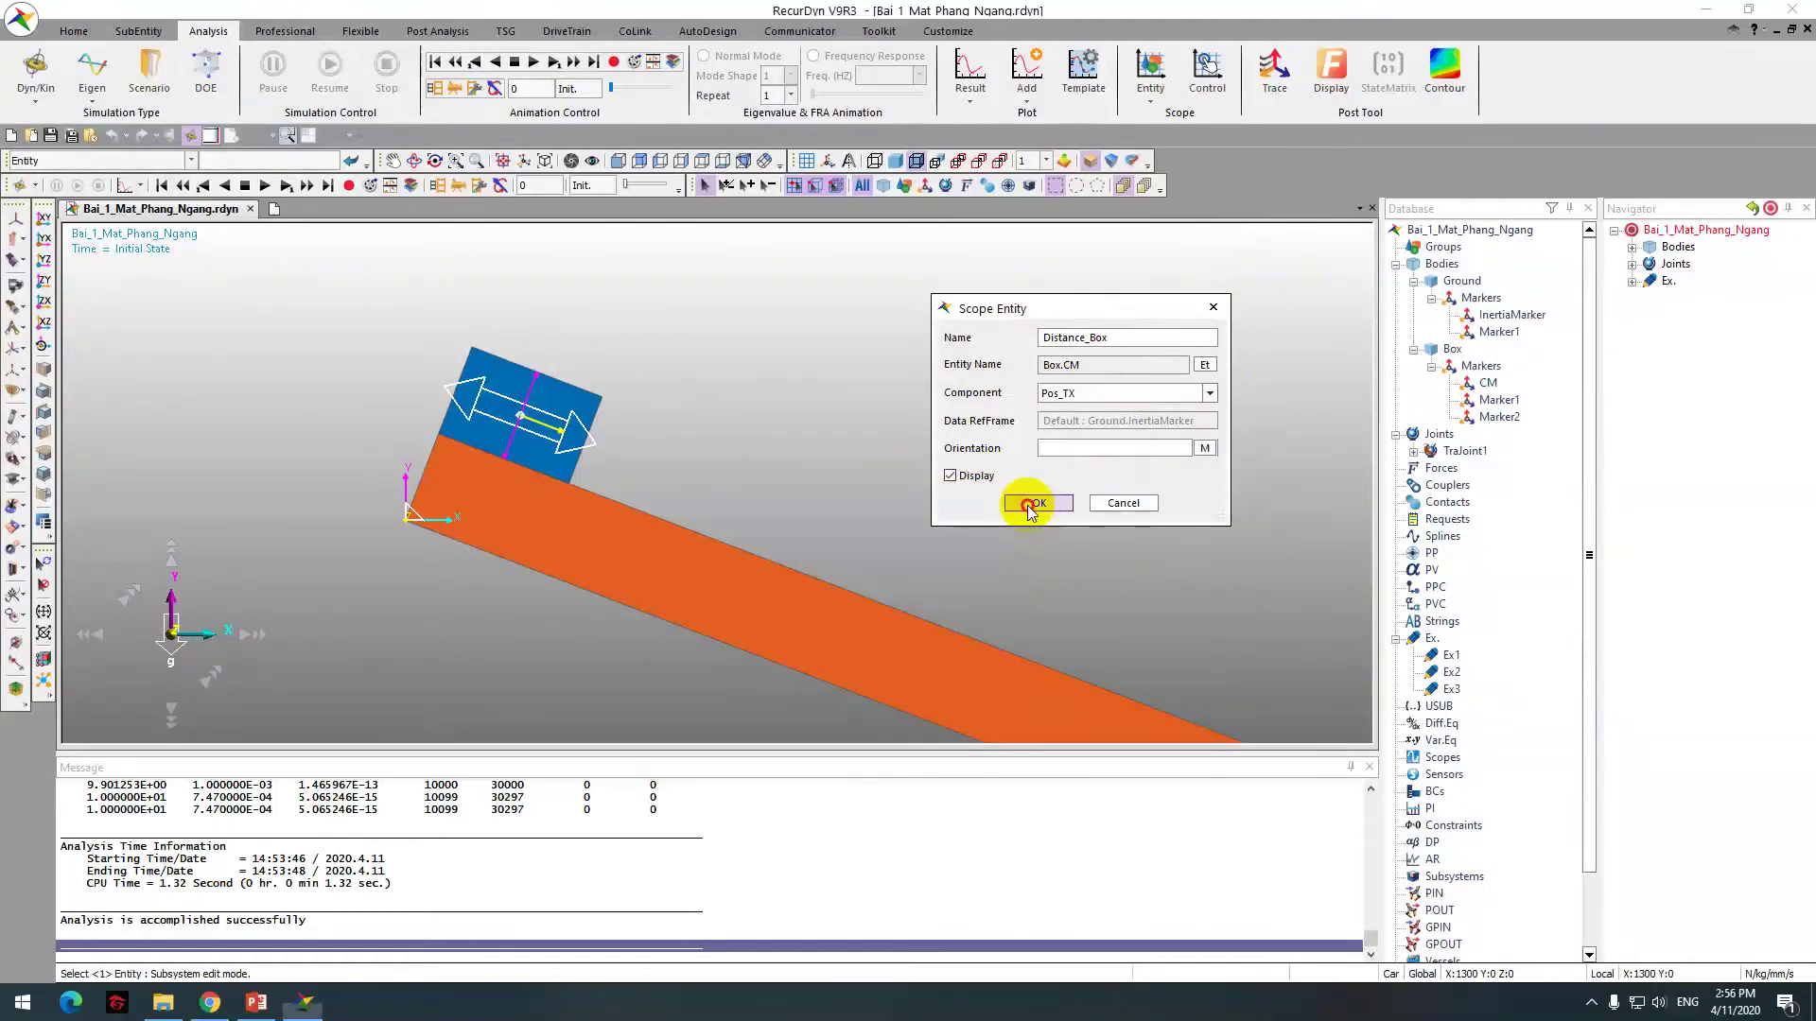
pyautogui.moveTo(1418, 177); pyautogui.dragTo(1083, 239)
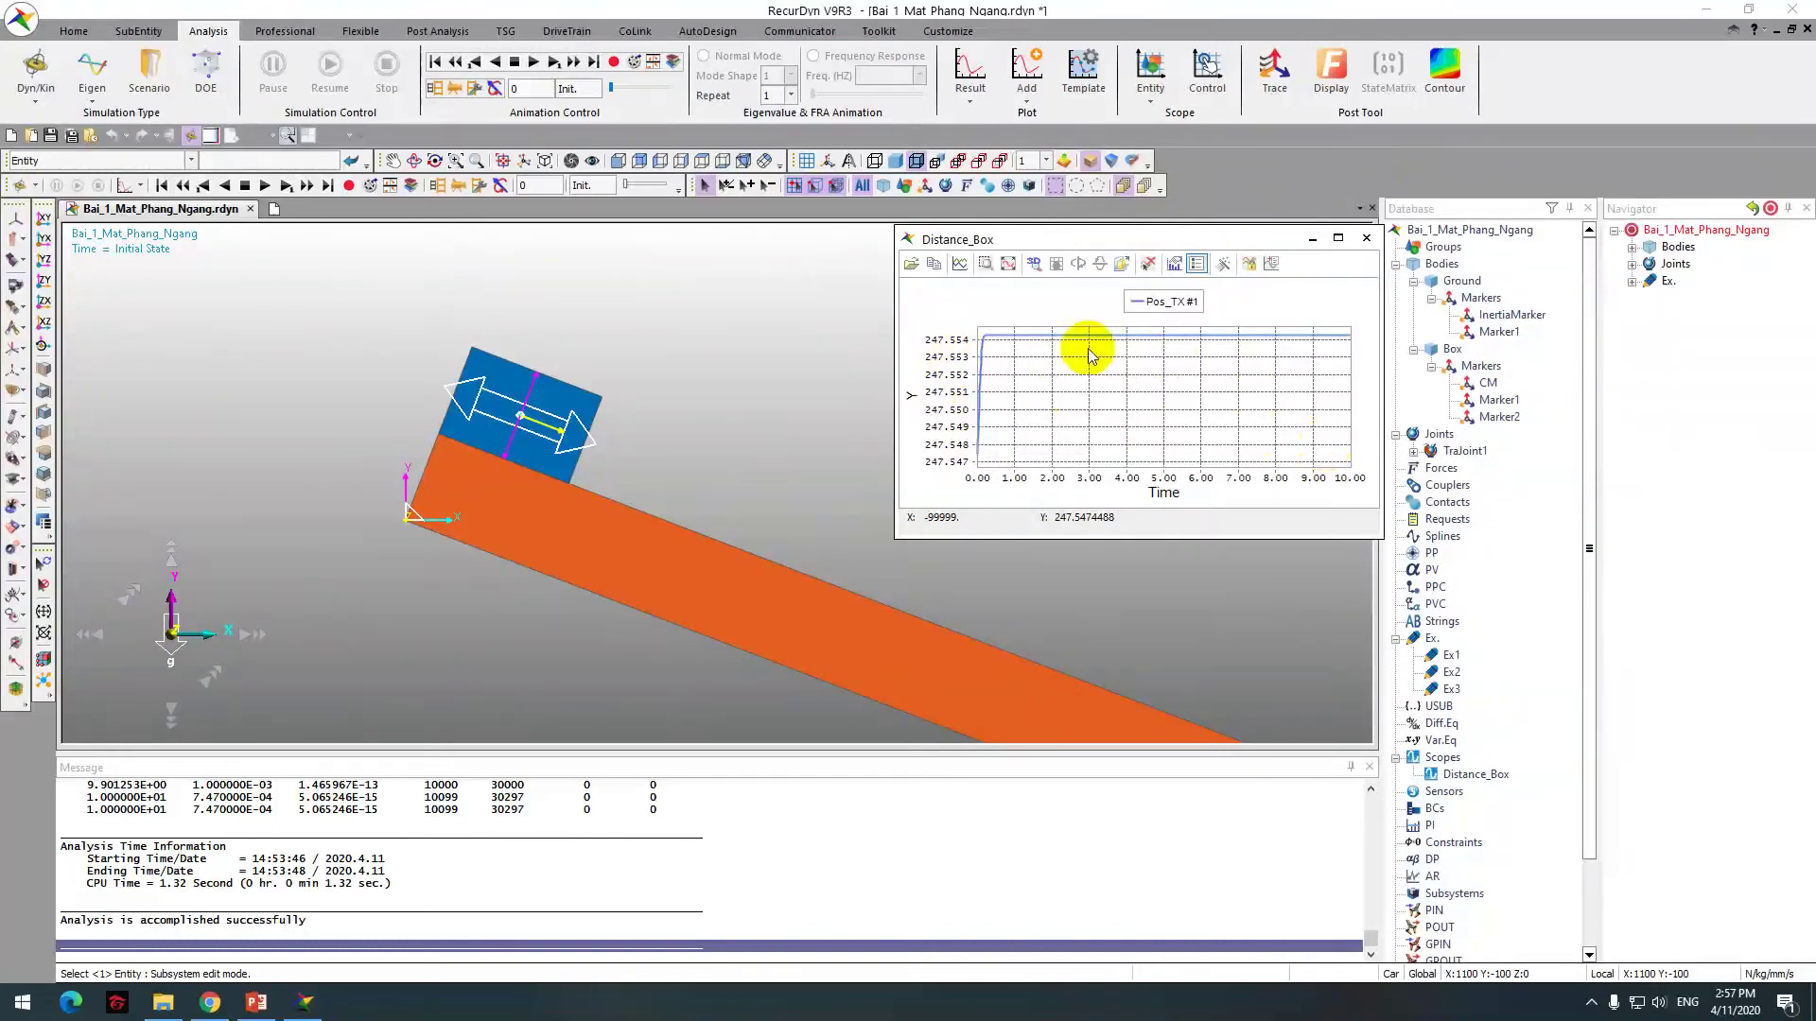
pyautogui.moveTo(984, 345)
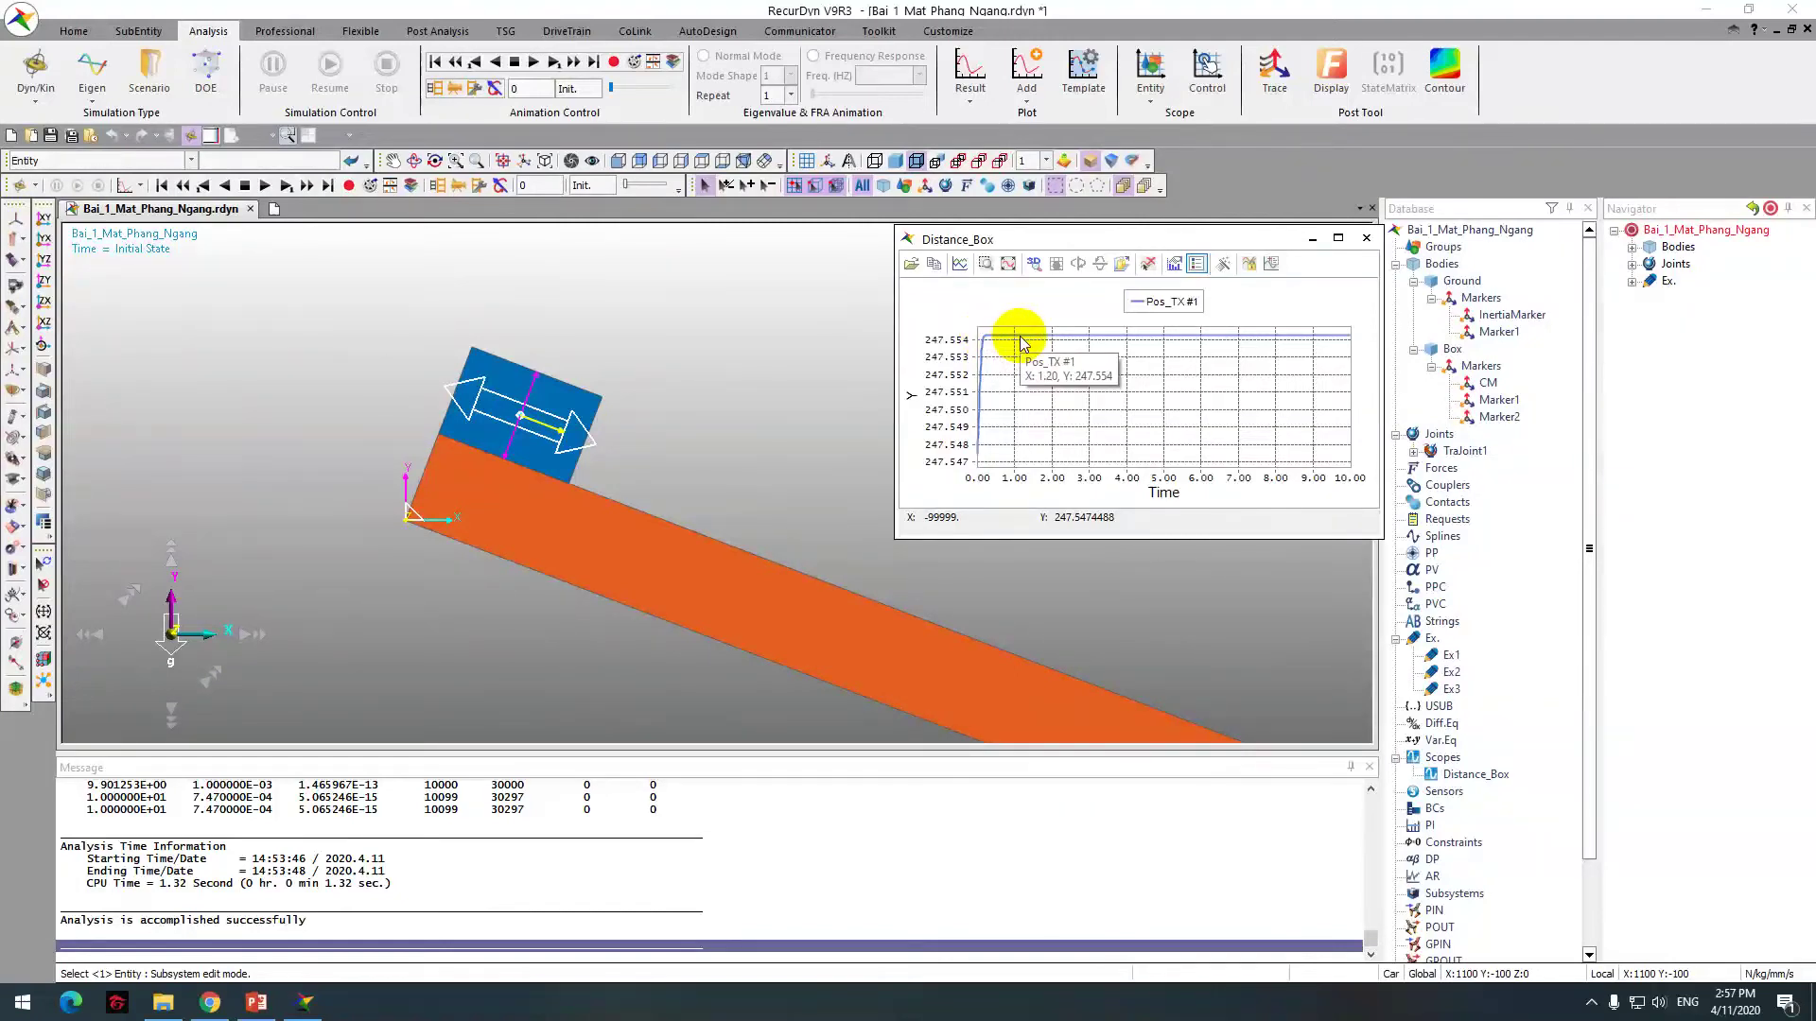
# Step: Open a result plot and plot the Friction_Force of TraJoint1 against time
pyautogui.click(974, 85)
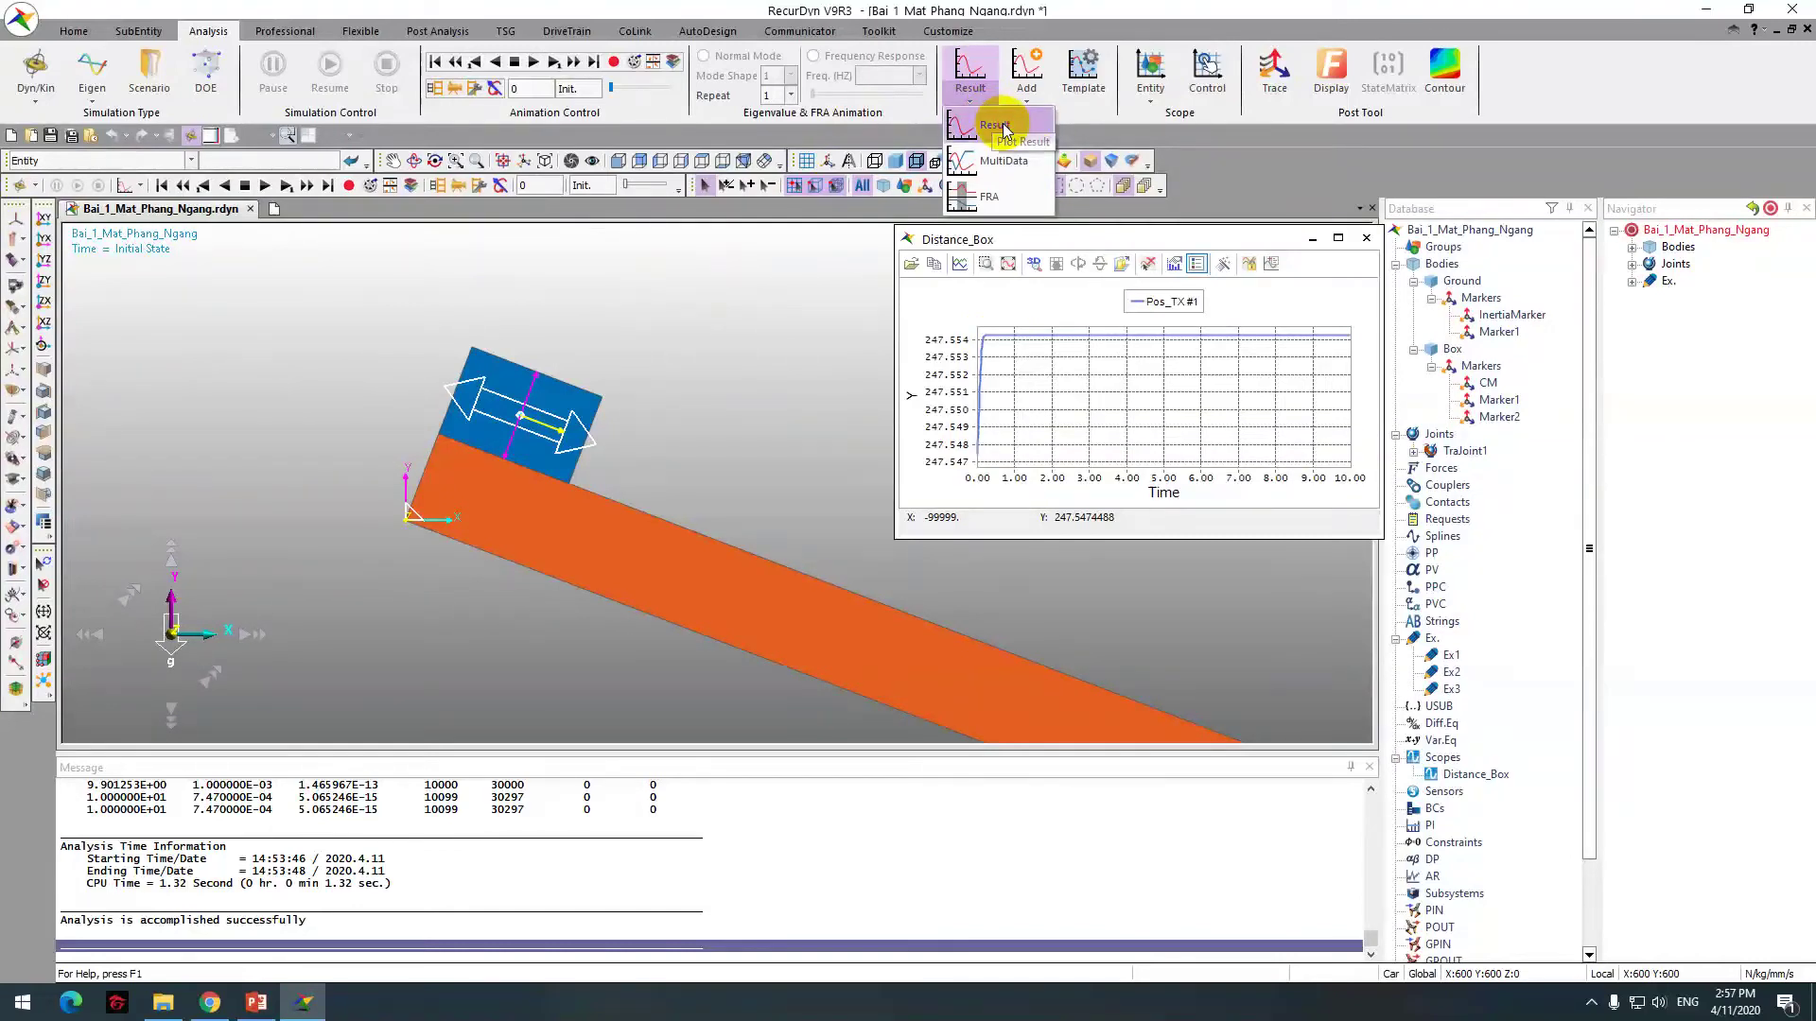
pyautogui.click(1002, 127)
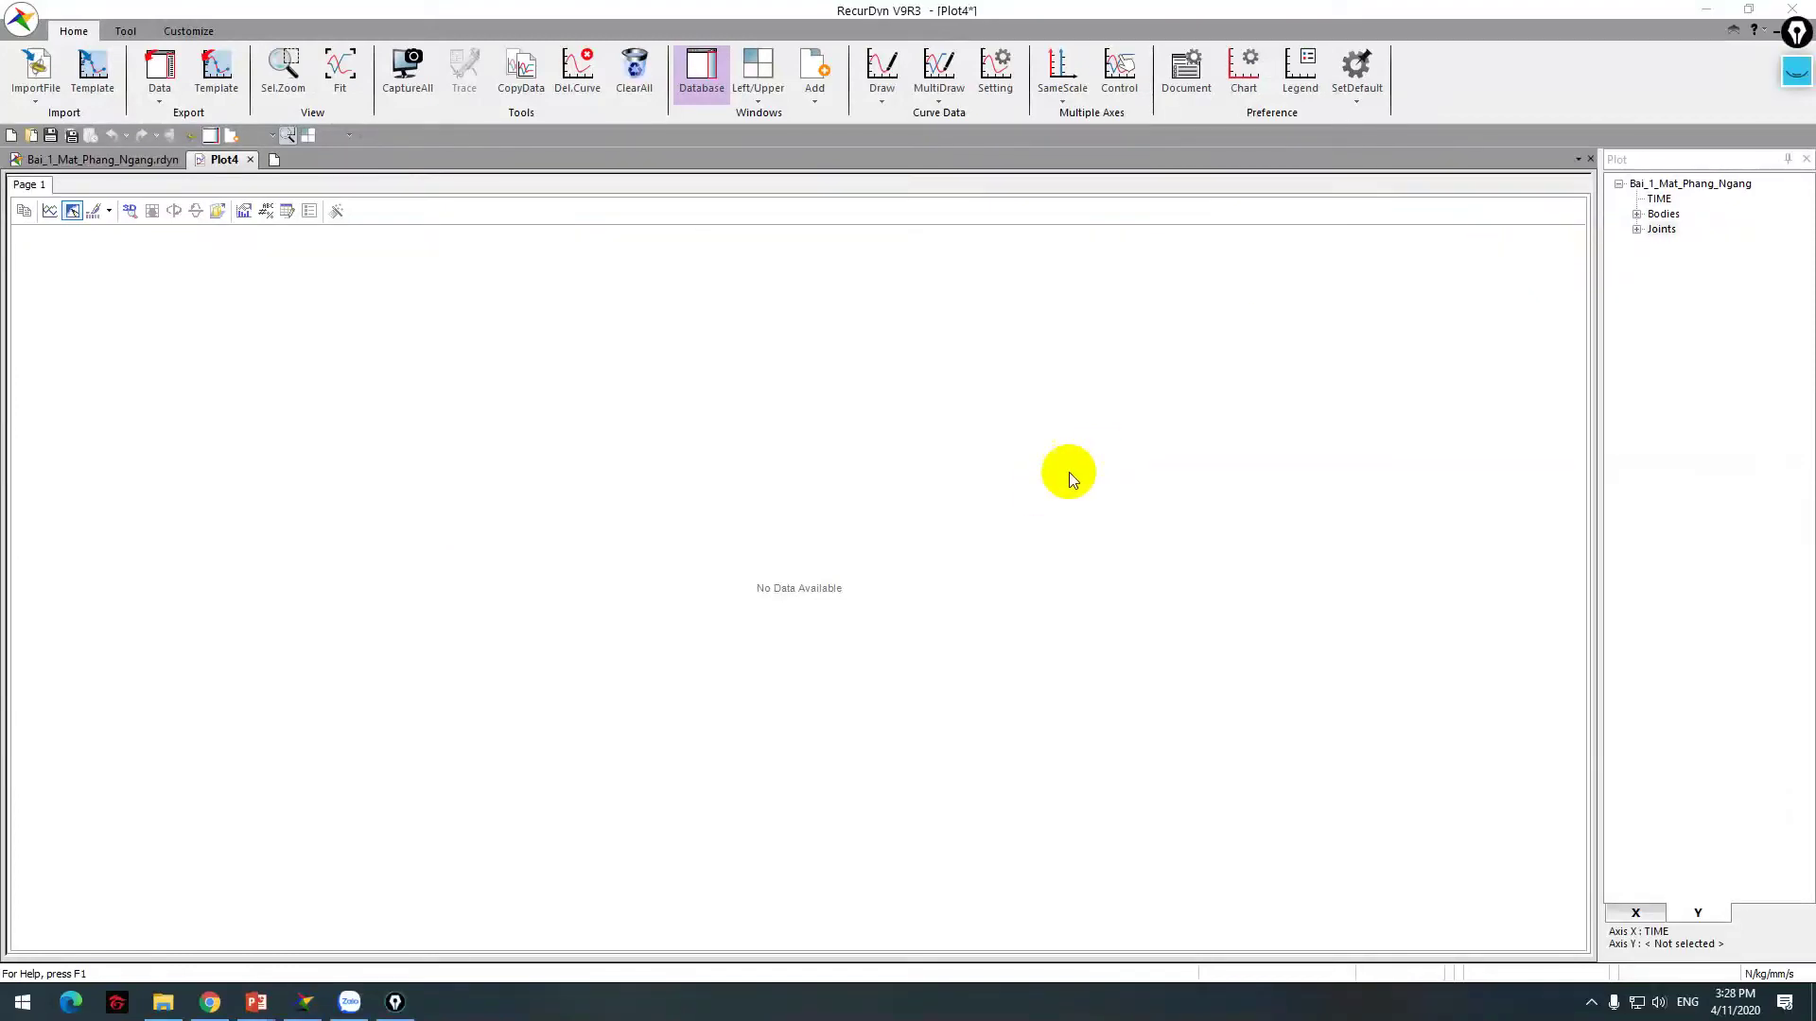
pyautogui.click(1635, 229)
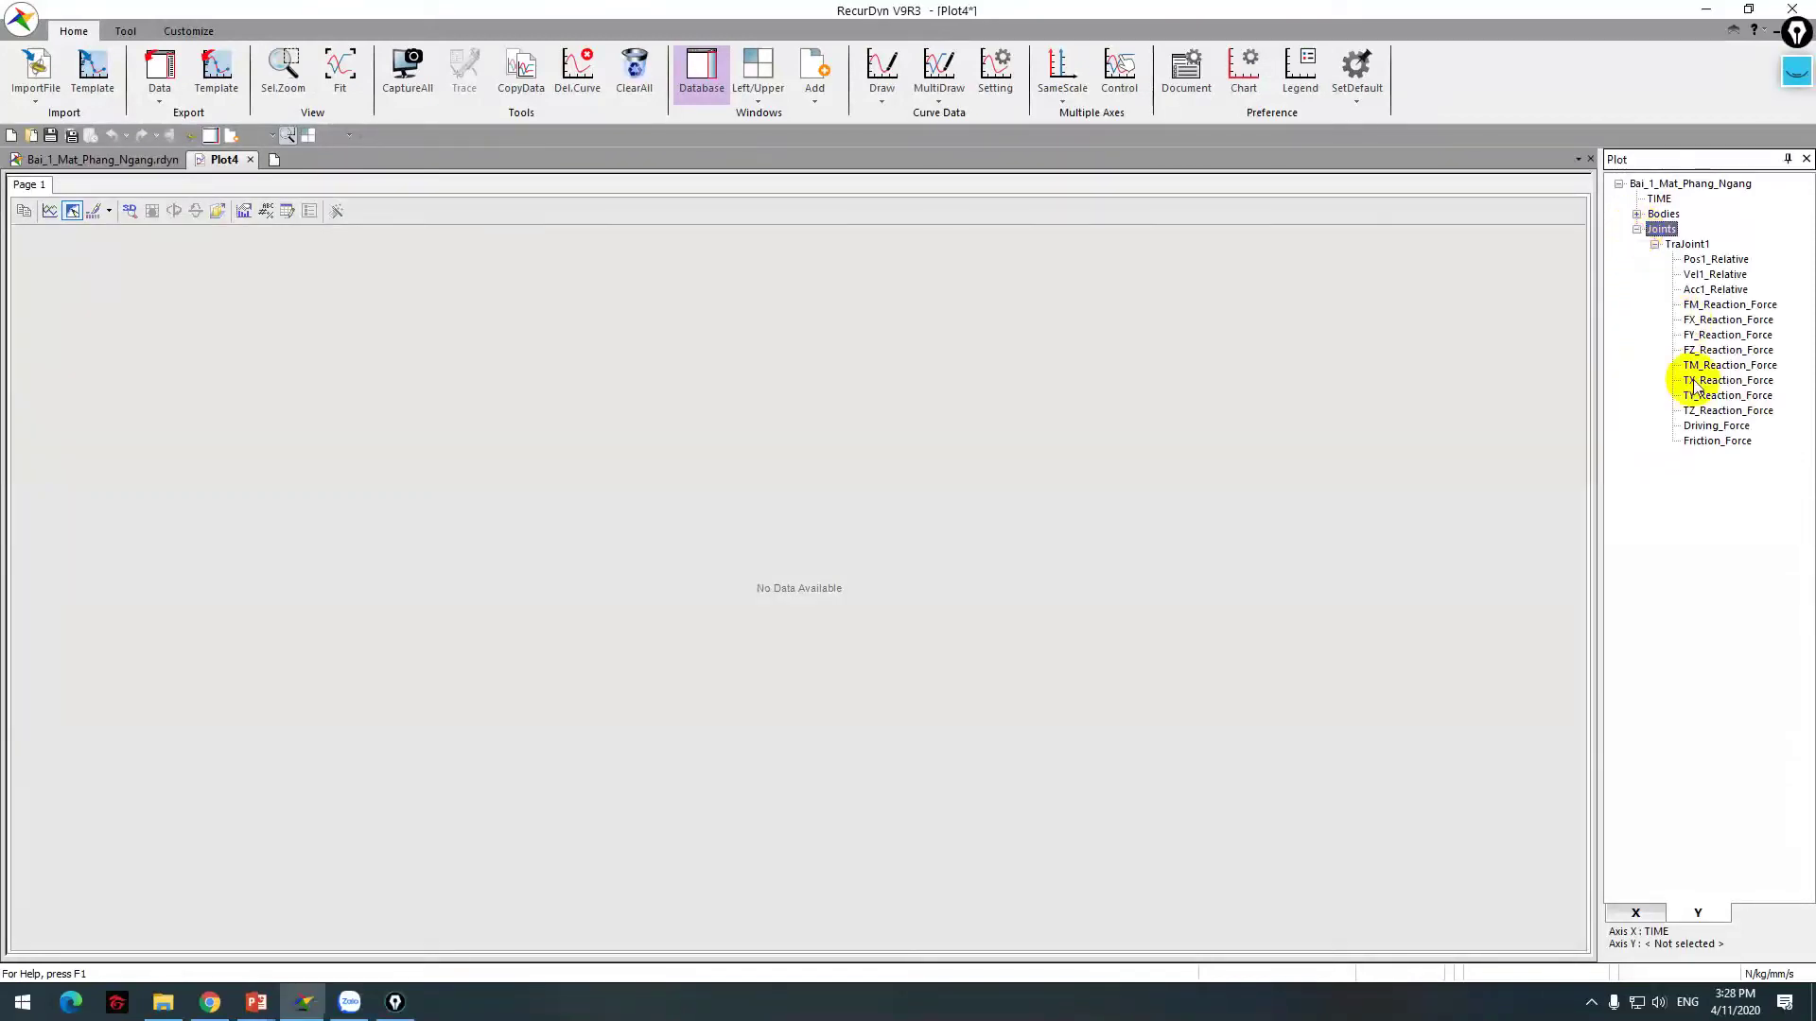
pyautogui.doubleClick(1708, 441)
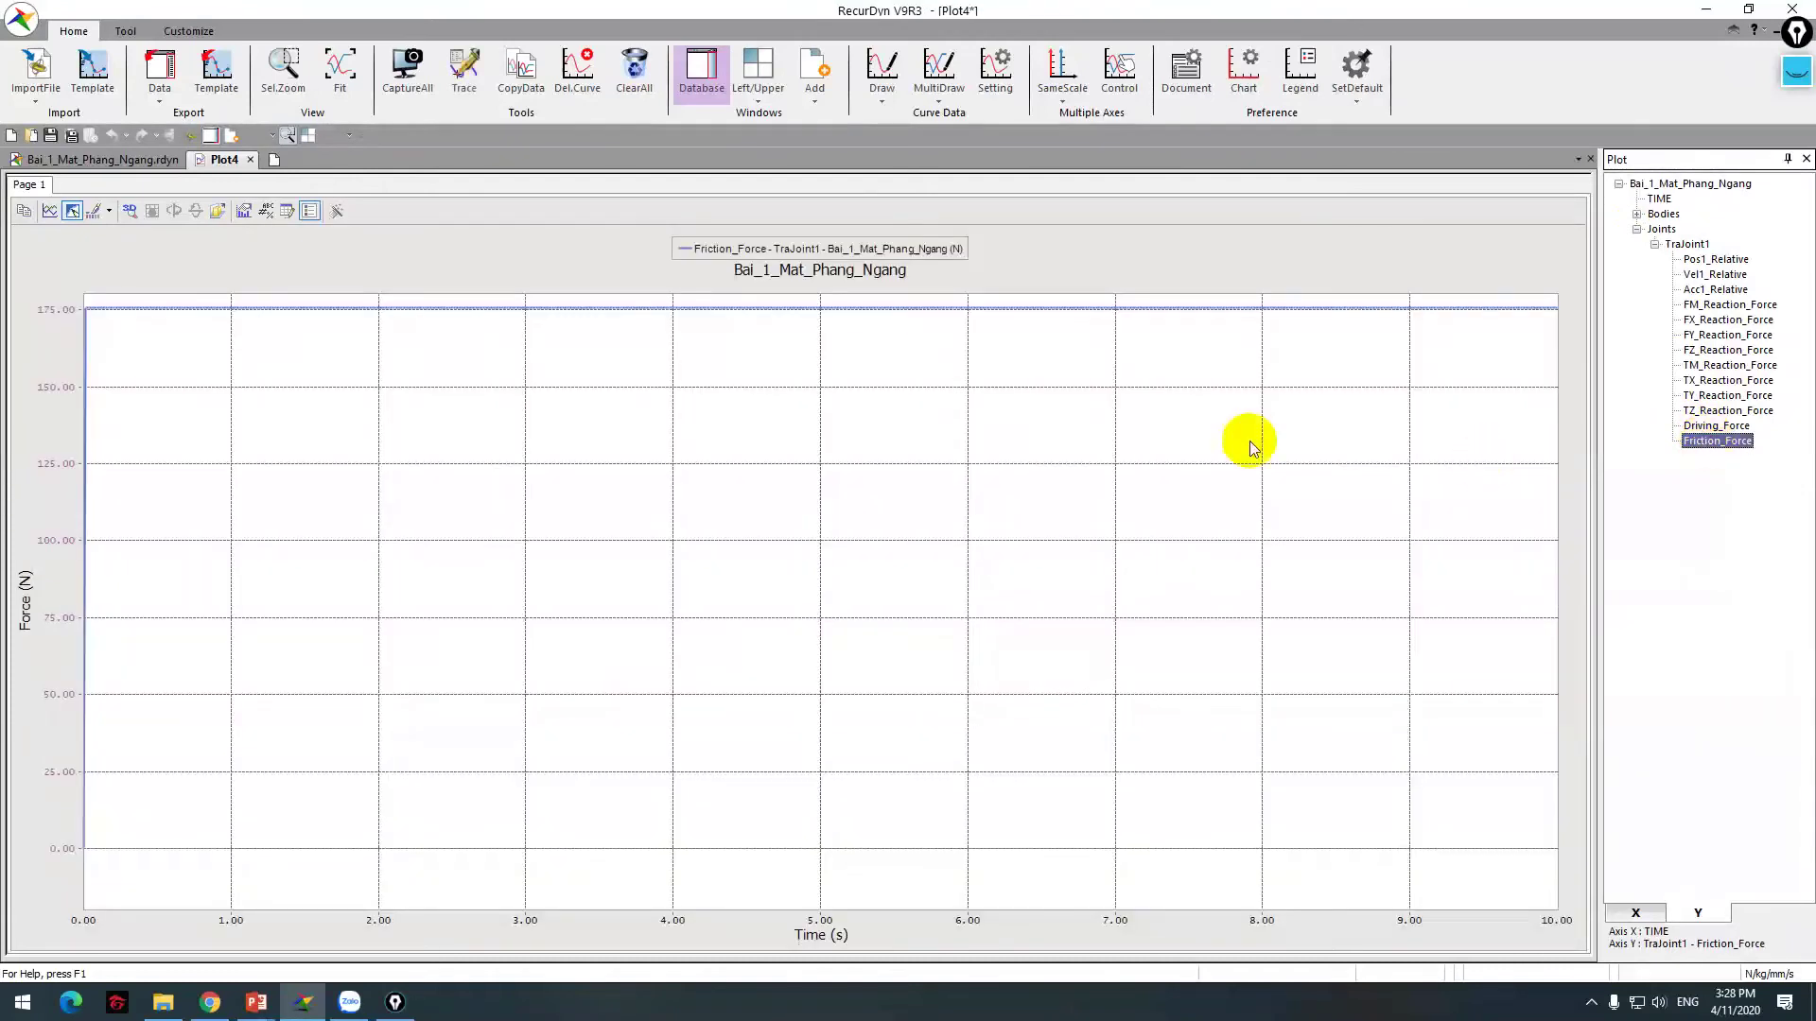
# Step: Trace a point on the friction force curve's flat section, and review the inclined-plane force equations in the Bai_Toan_2_Mat_Phang_Nghieng presentation in PowerPoint
pyautogui.click(463, 71)
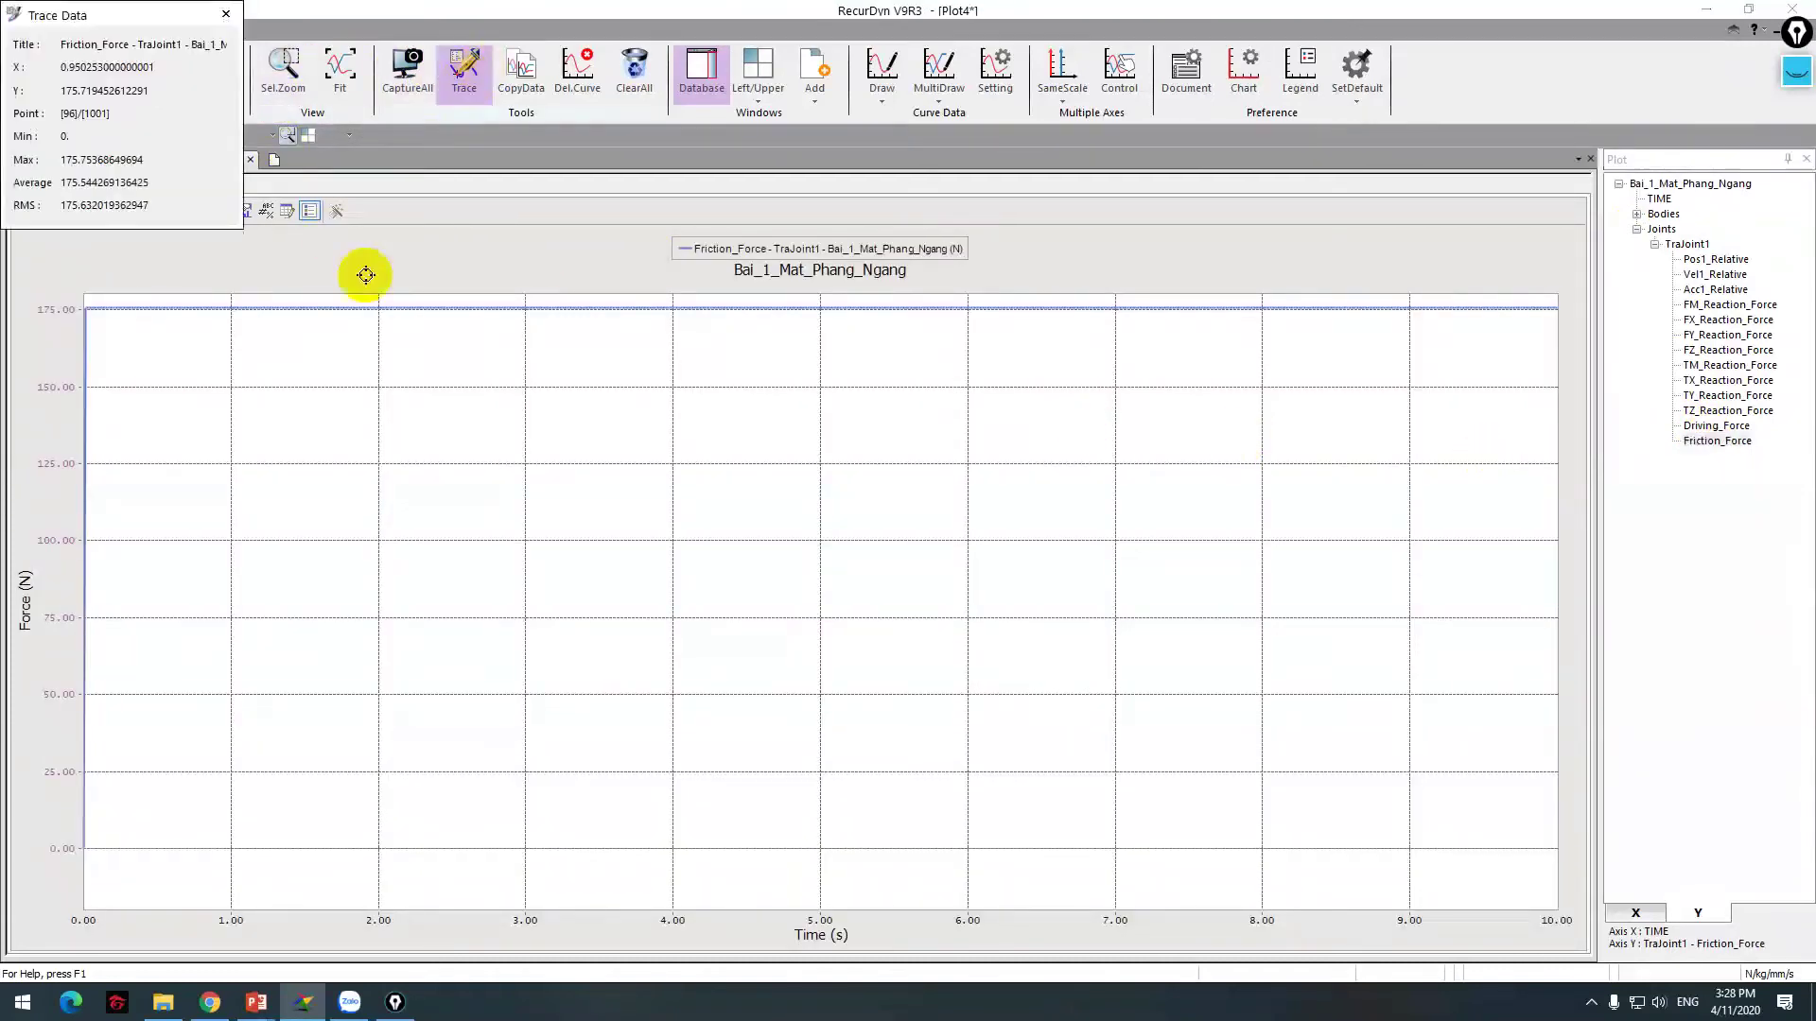
pyautogui.click(354, 305)
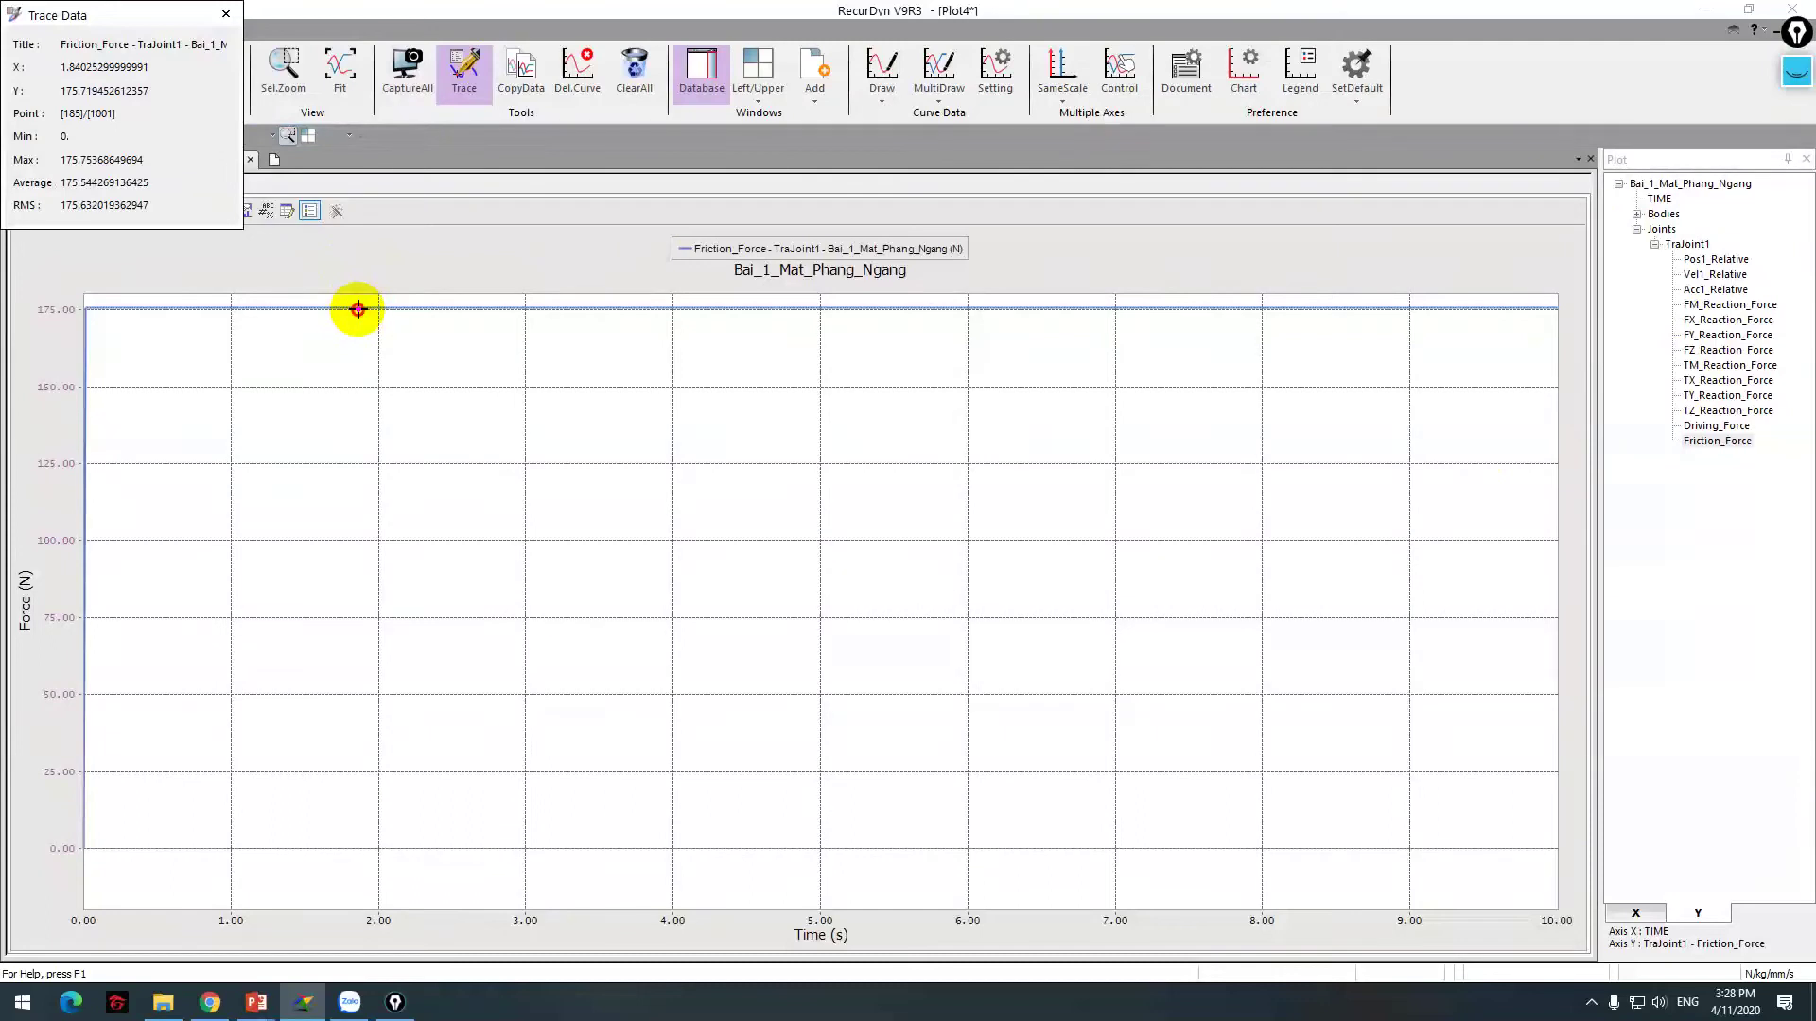
pyautogui.click(358, 309)
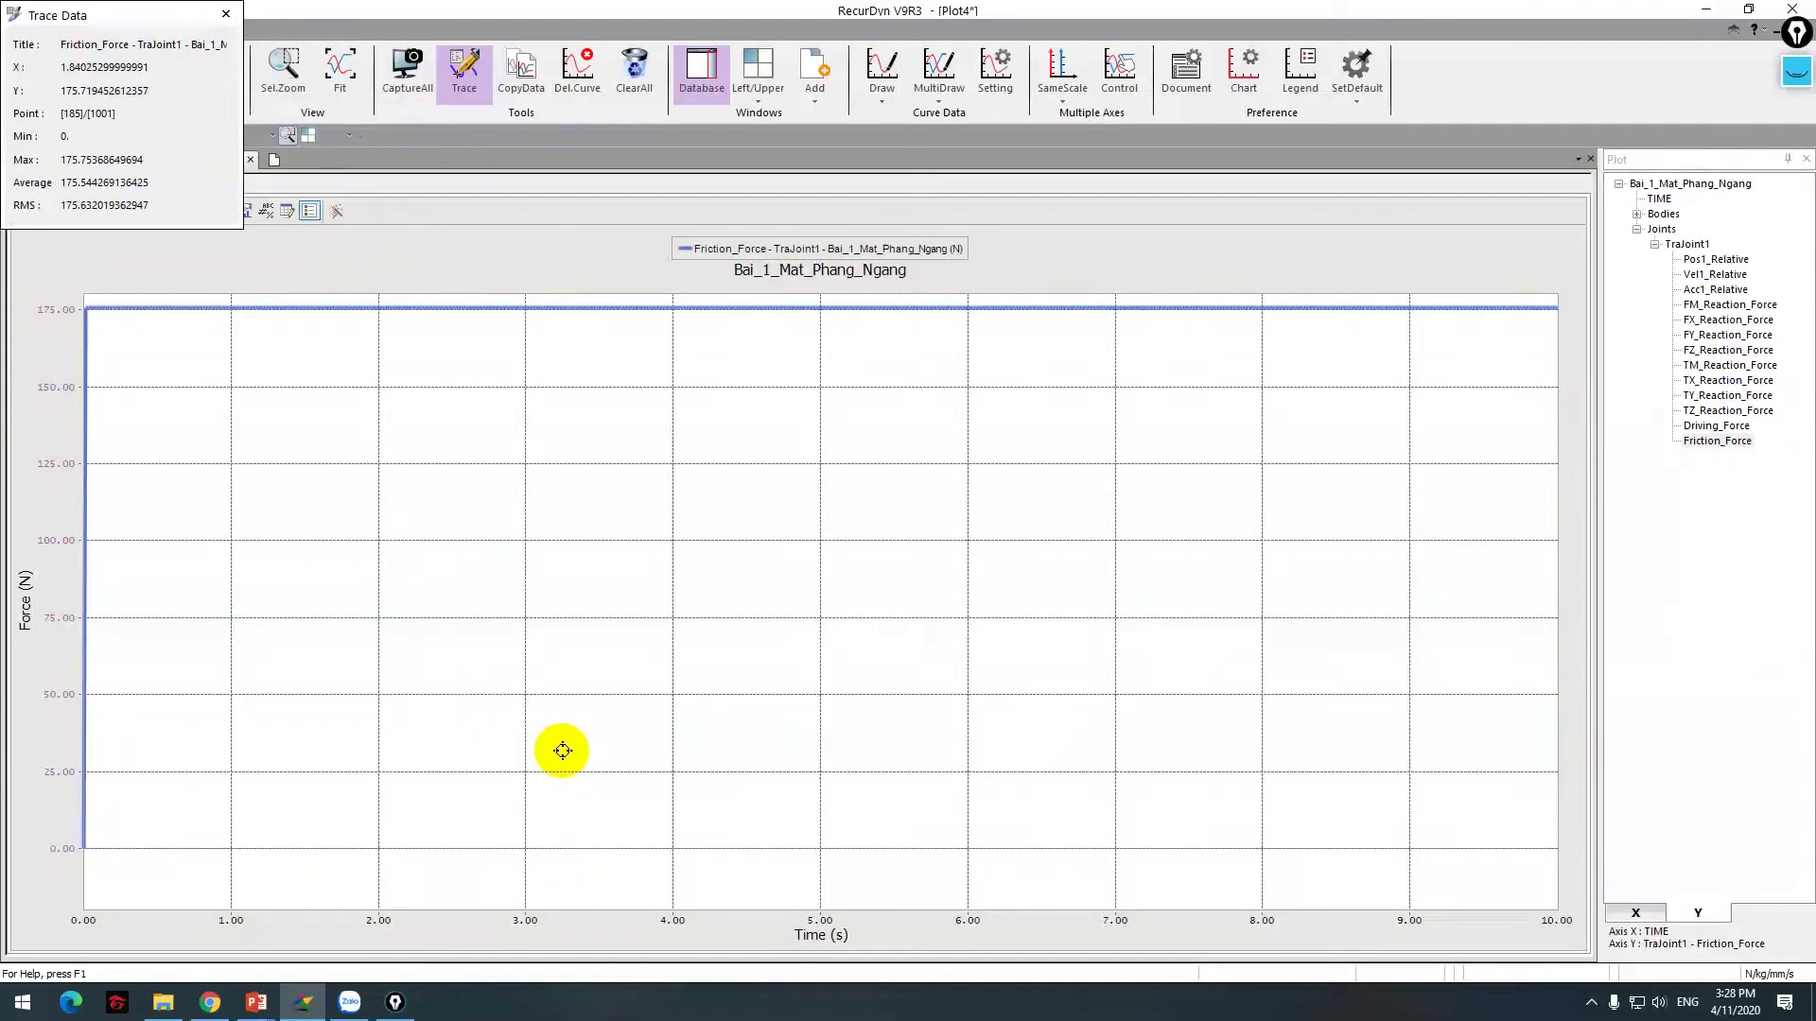
pyautogui.moveTo(274, 1000)
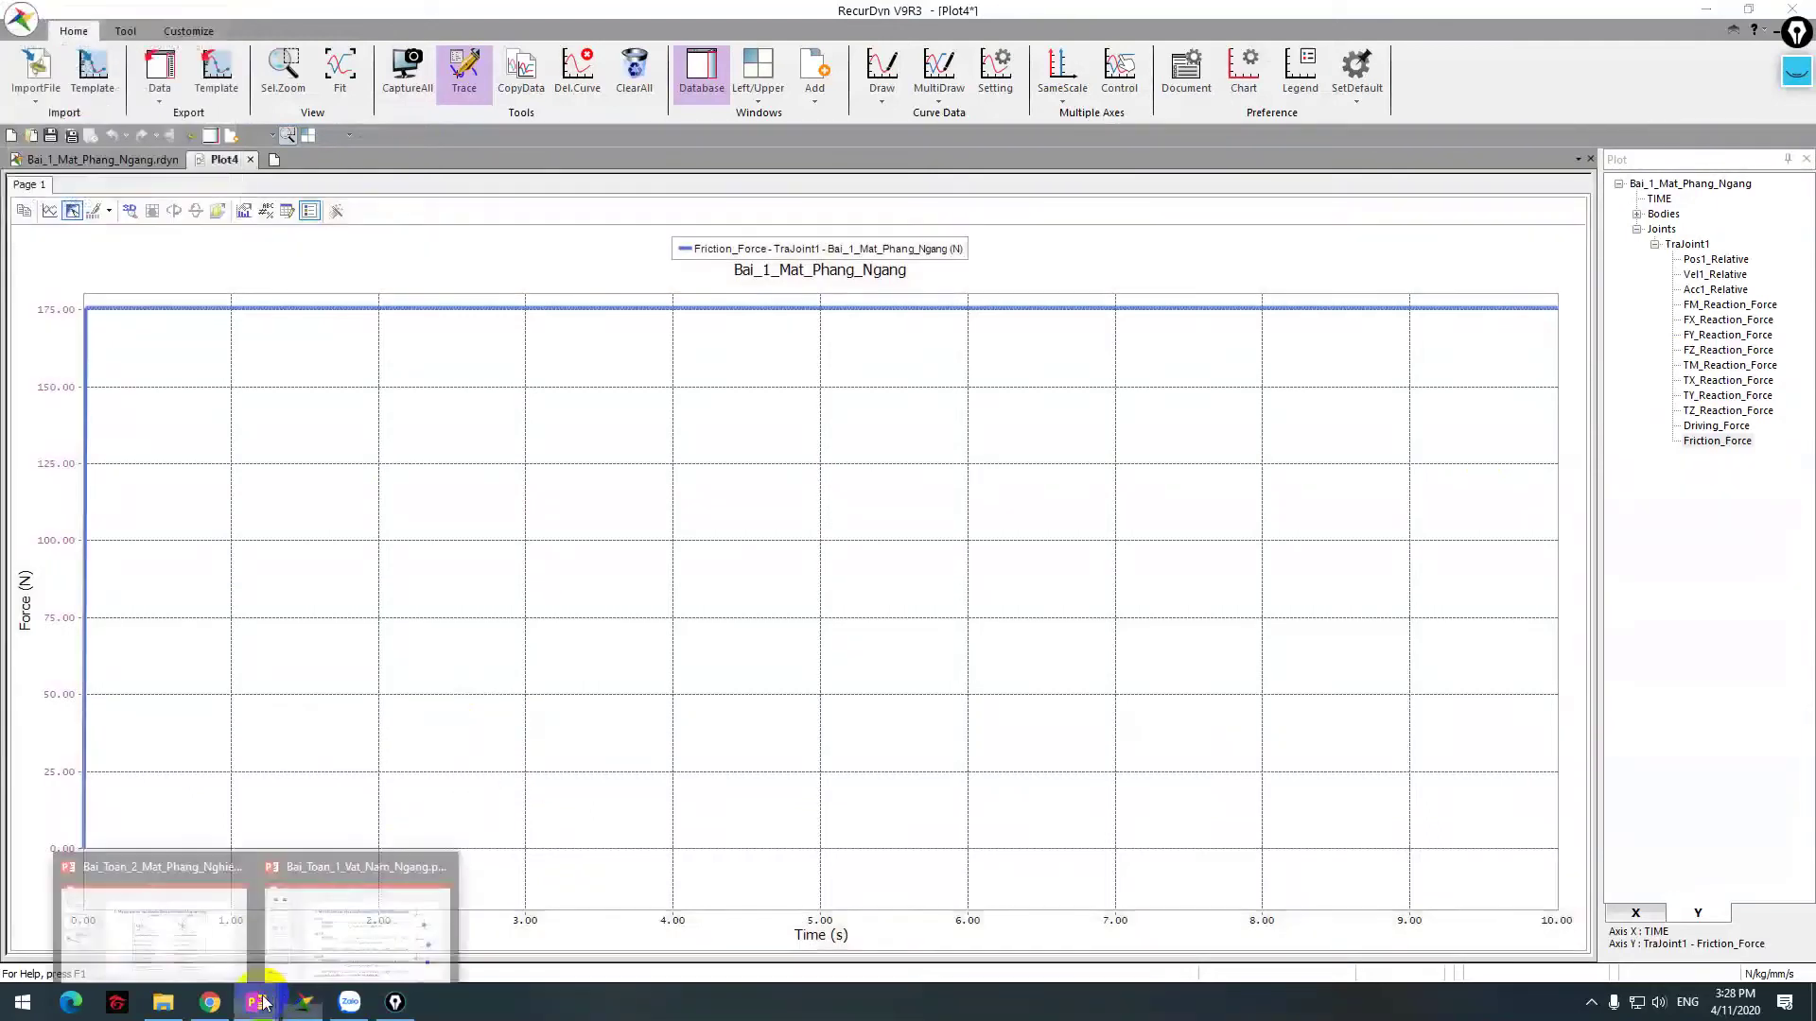
pyautogui.click(207, 921)
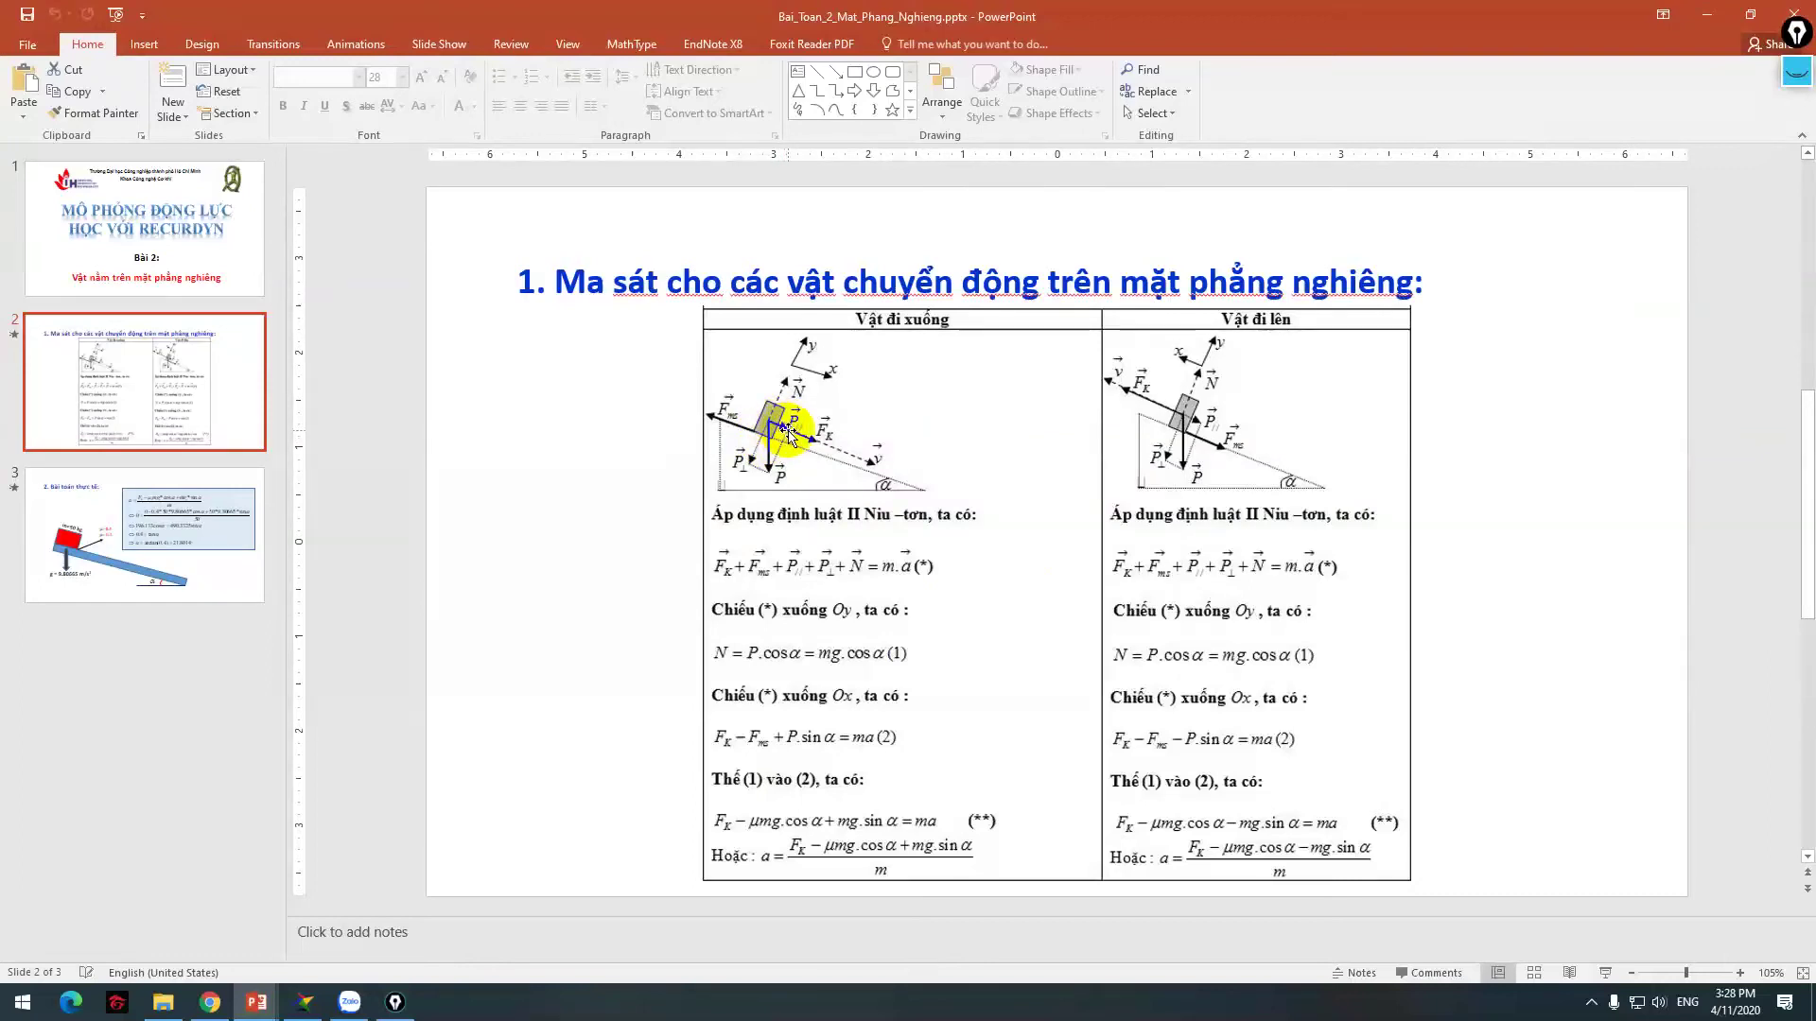
# Step: Launch the Casio fx-570VN PLUS calculator from its desktop folder, close the folder, and bring the PowerPoint equations back behind the calculator
pyautogui.press('super+d')
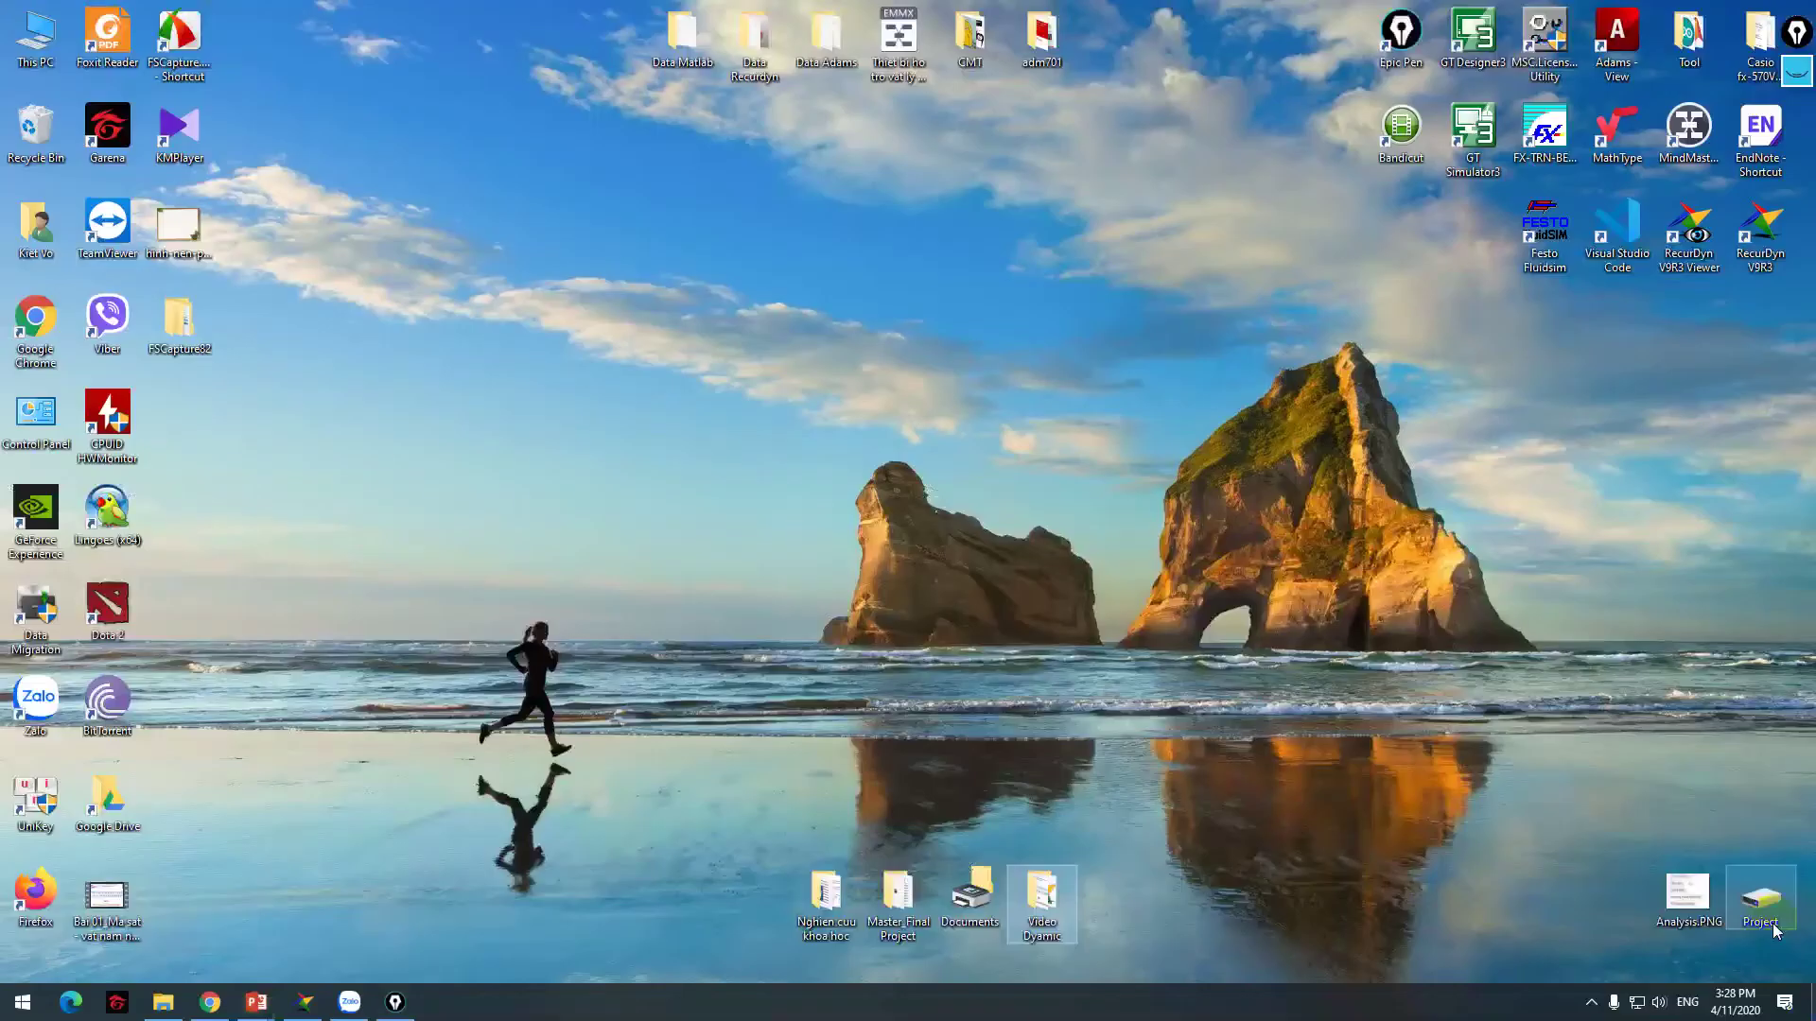
pyautogui.doubleClick(1759, 38)
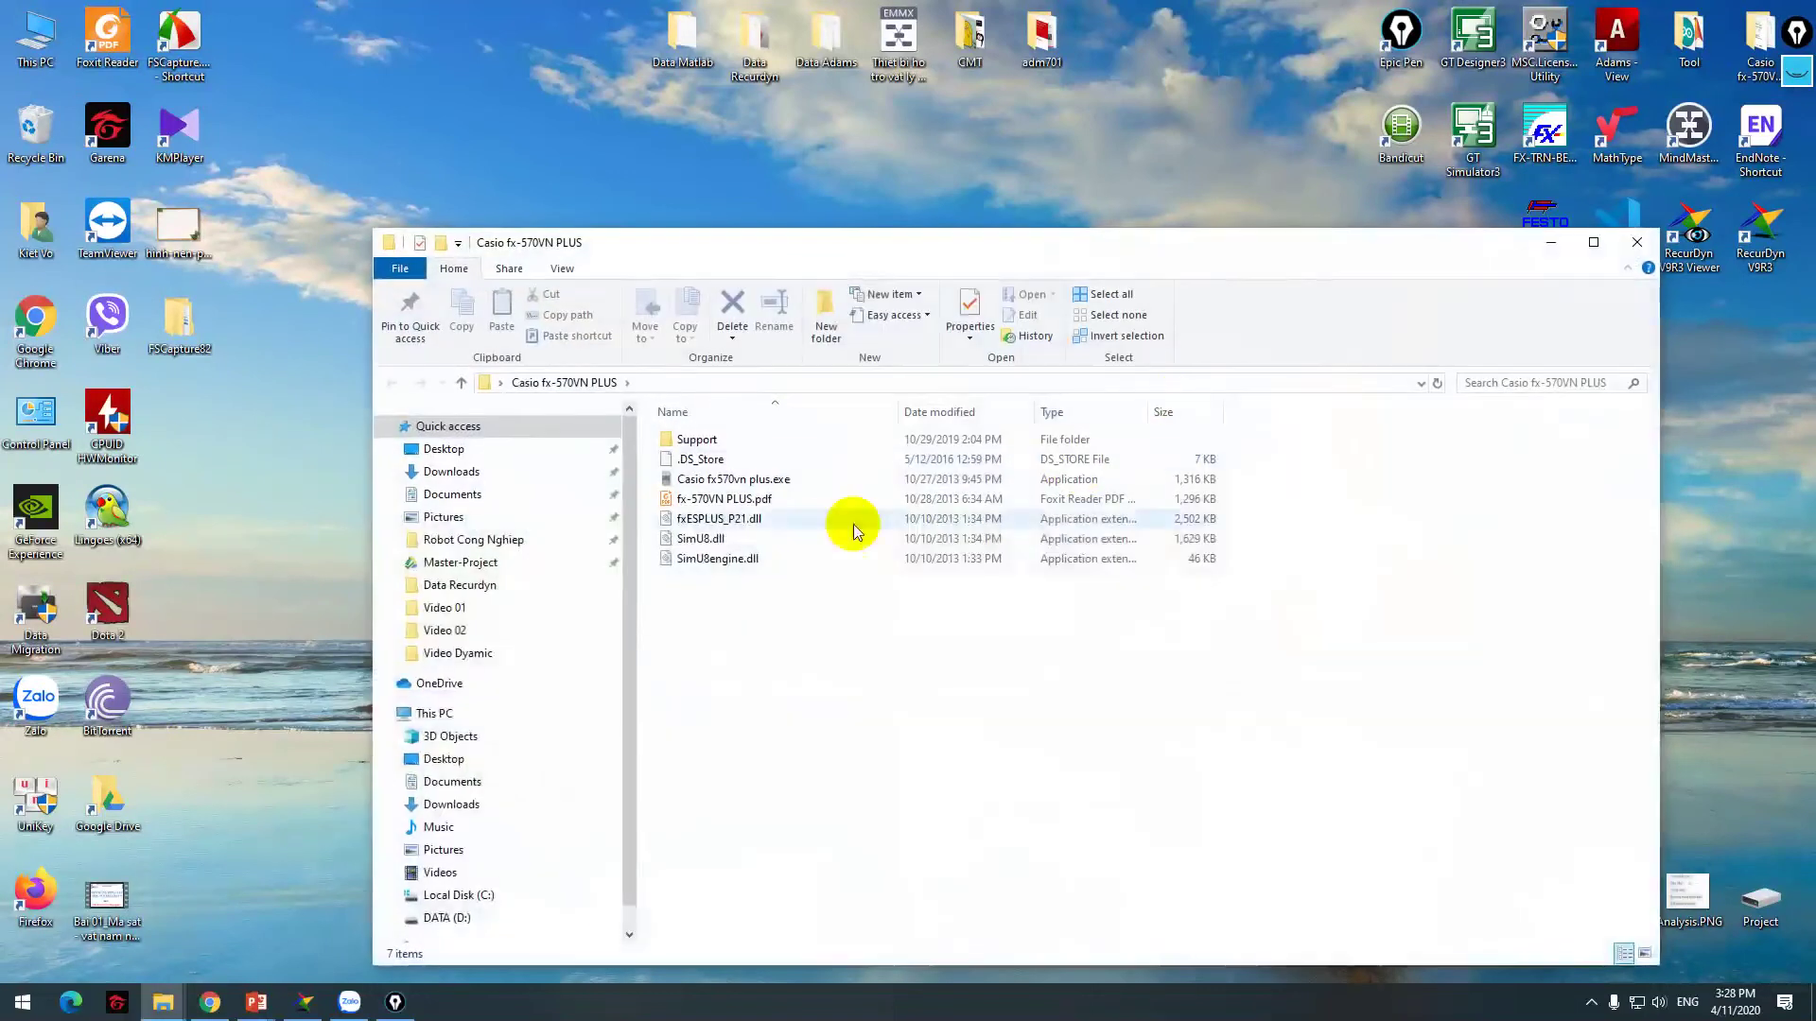
pyautogui.doubleClick(752, 478)
pyautogui.click(1639, 256)
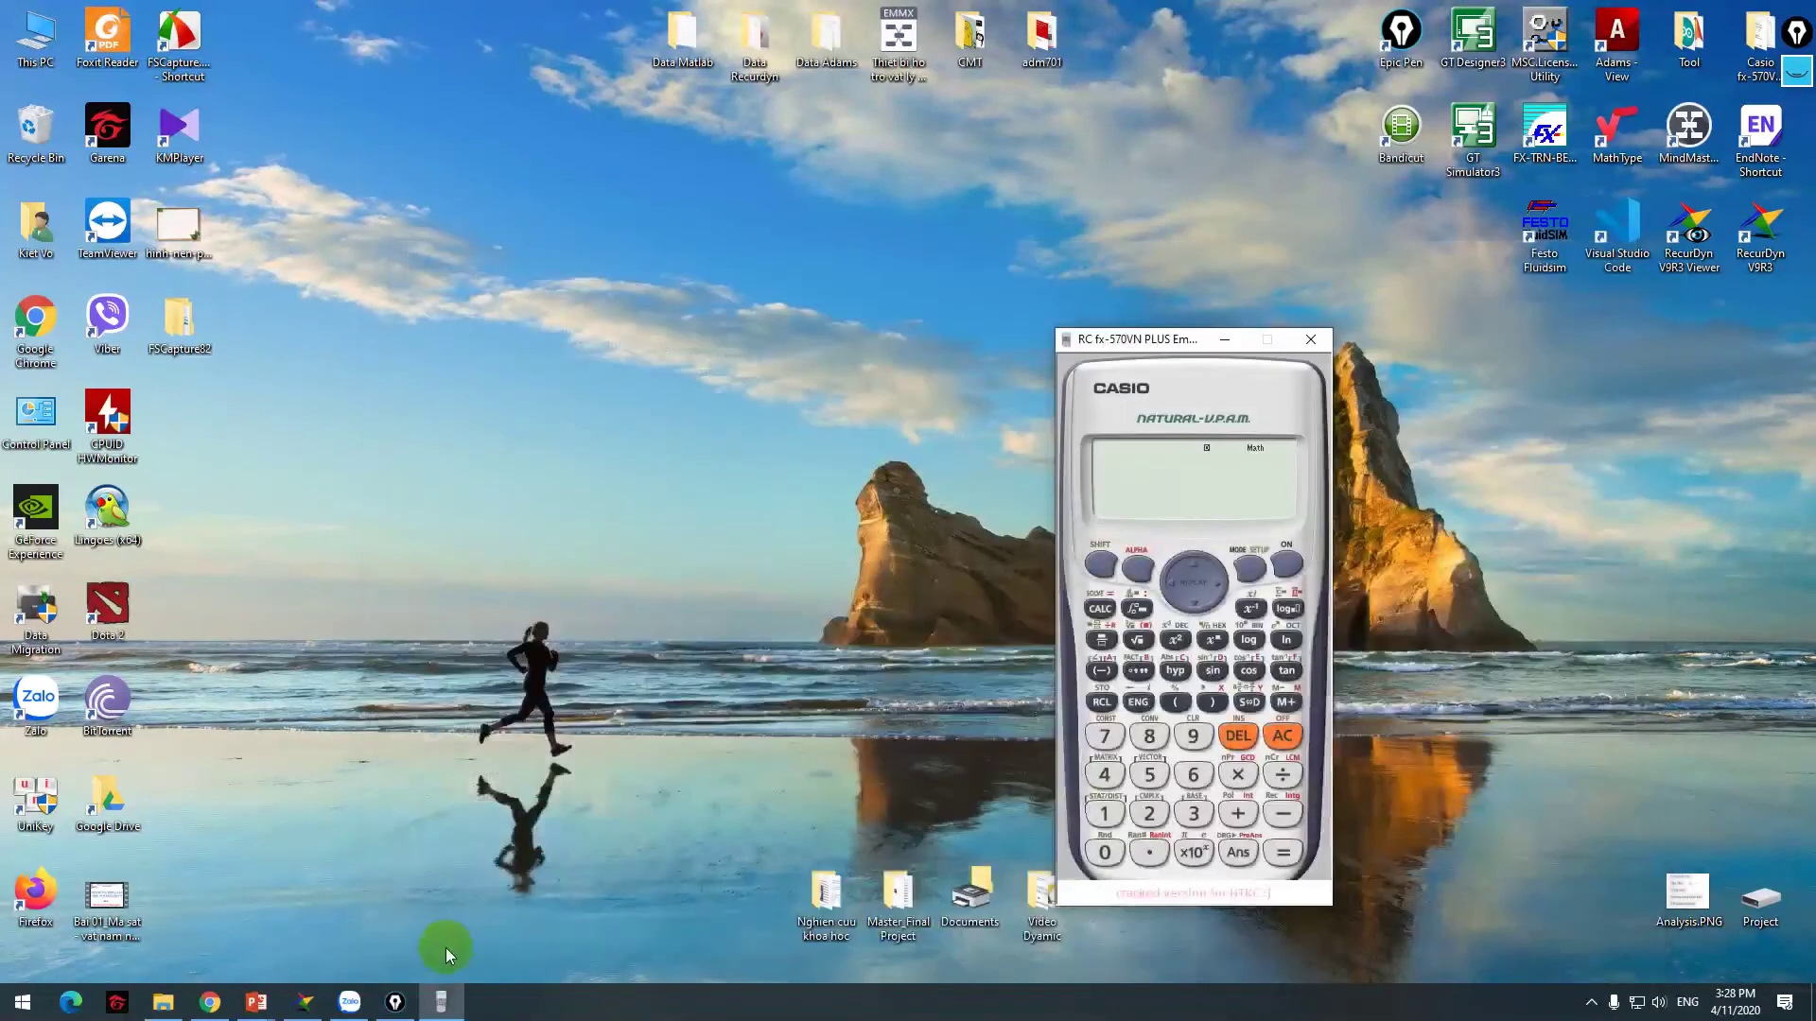
pyautogui.moveTo(256, 1002)
pyautogui.click(221, 940)
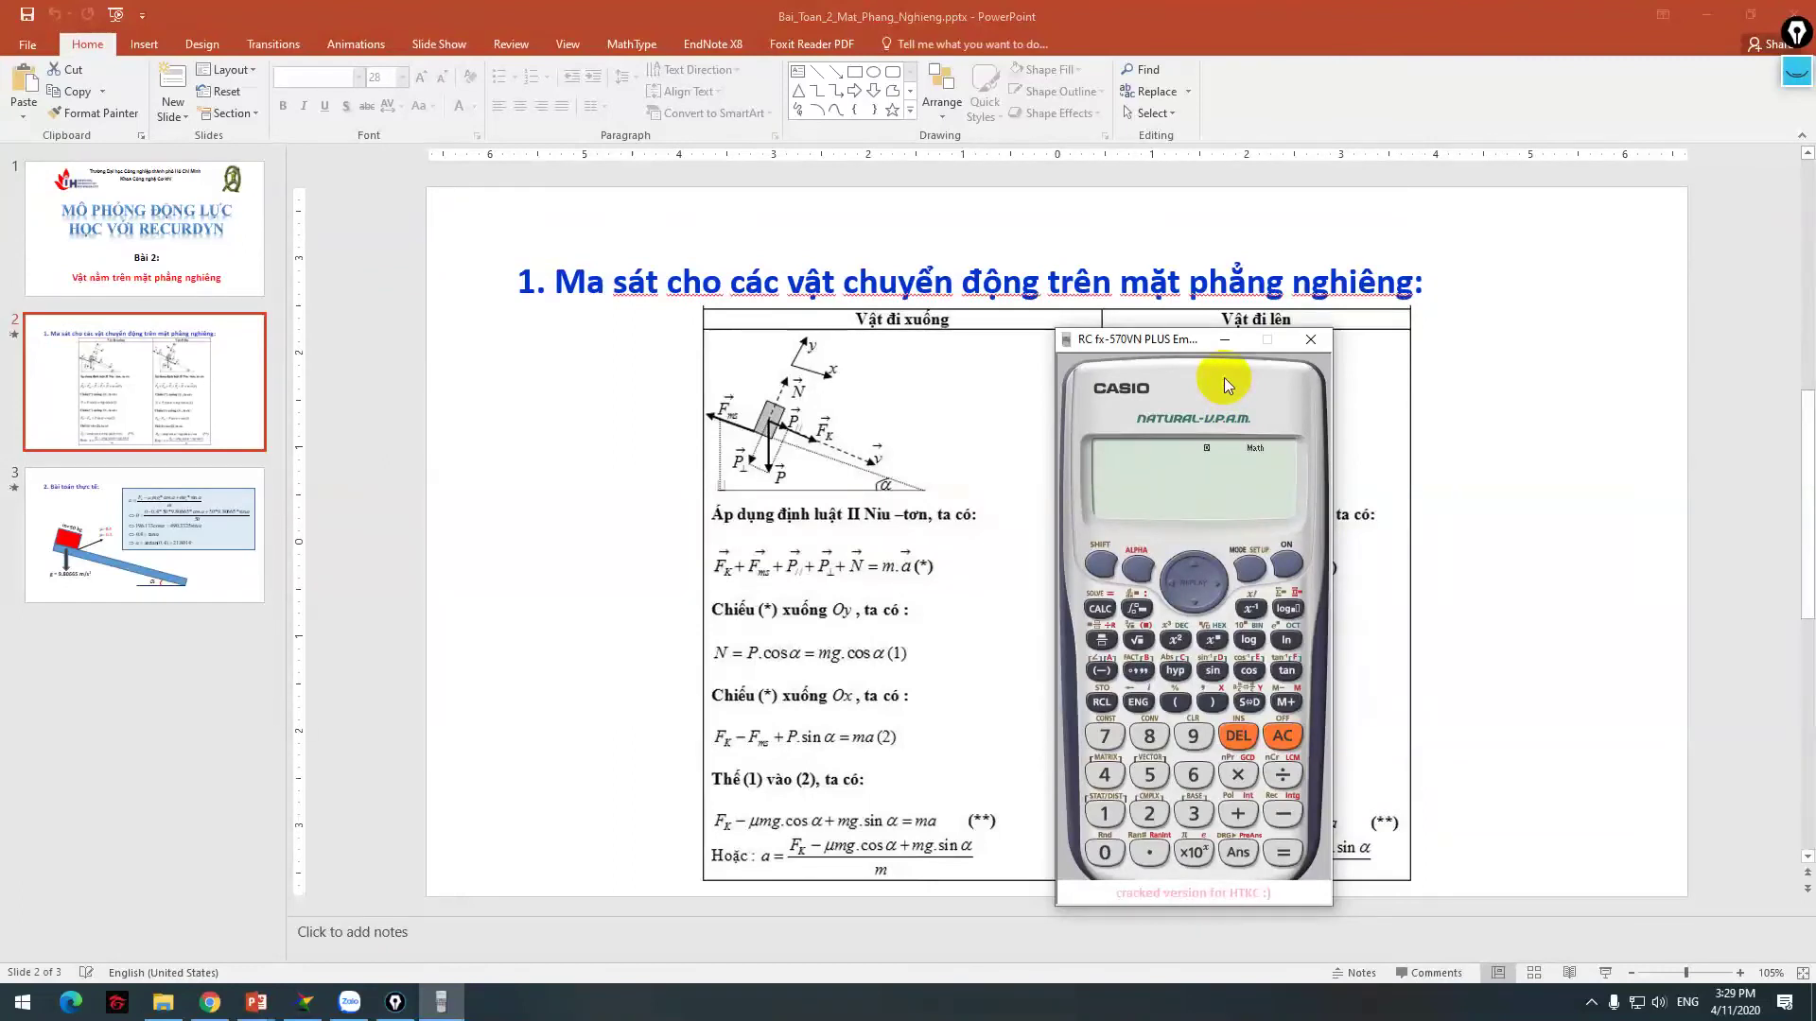
# Step: Calculate 50×9.80665×sin(21) on the calculator
pyautogui.press('*')
pyautogui.write('9.8')
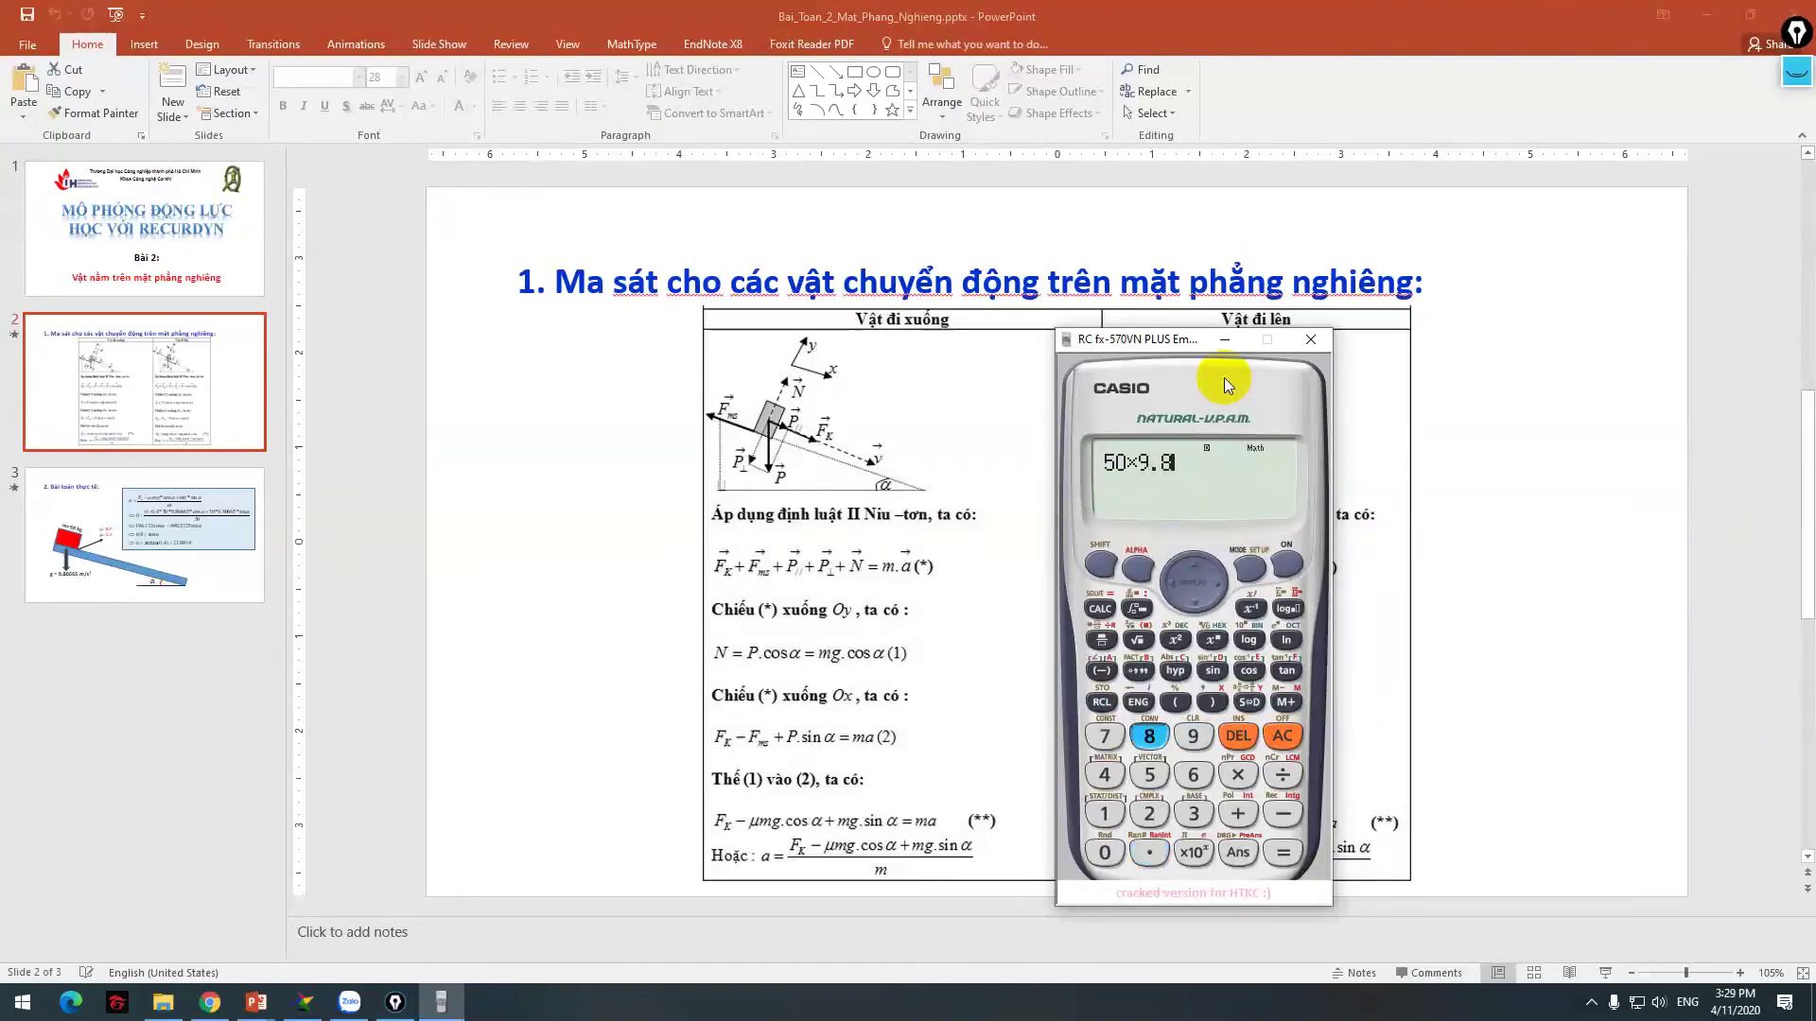
pyautogui.write('0665×sin(')
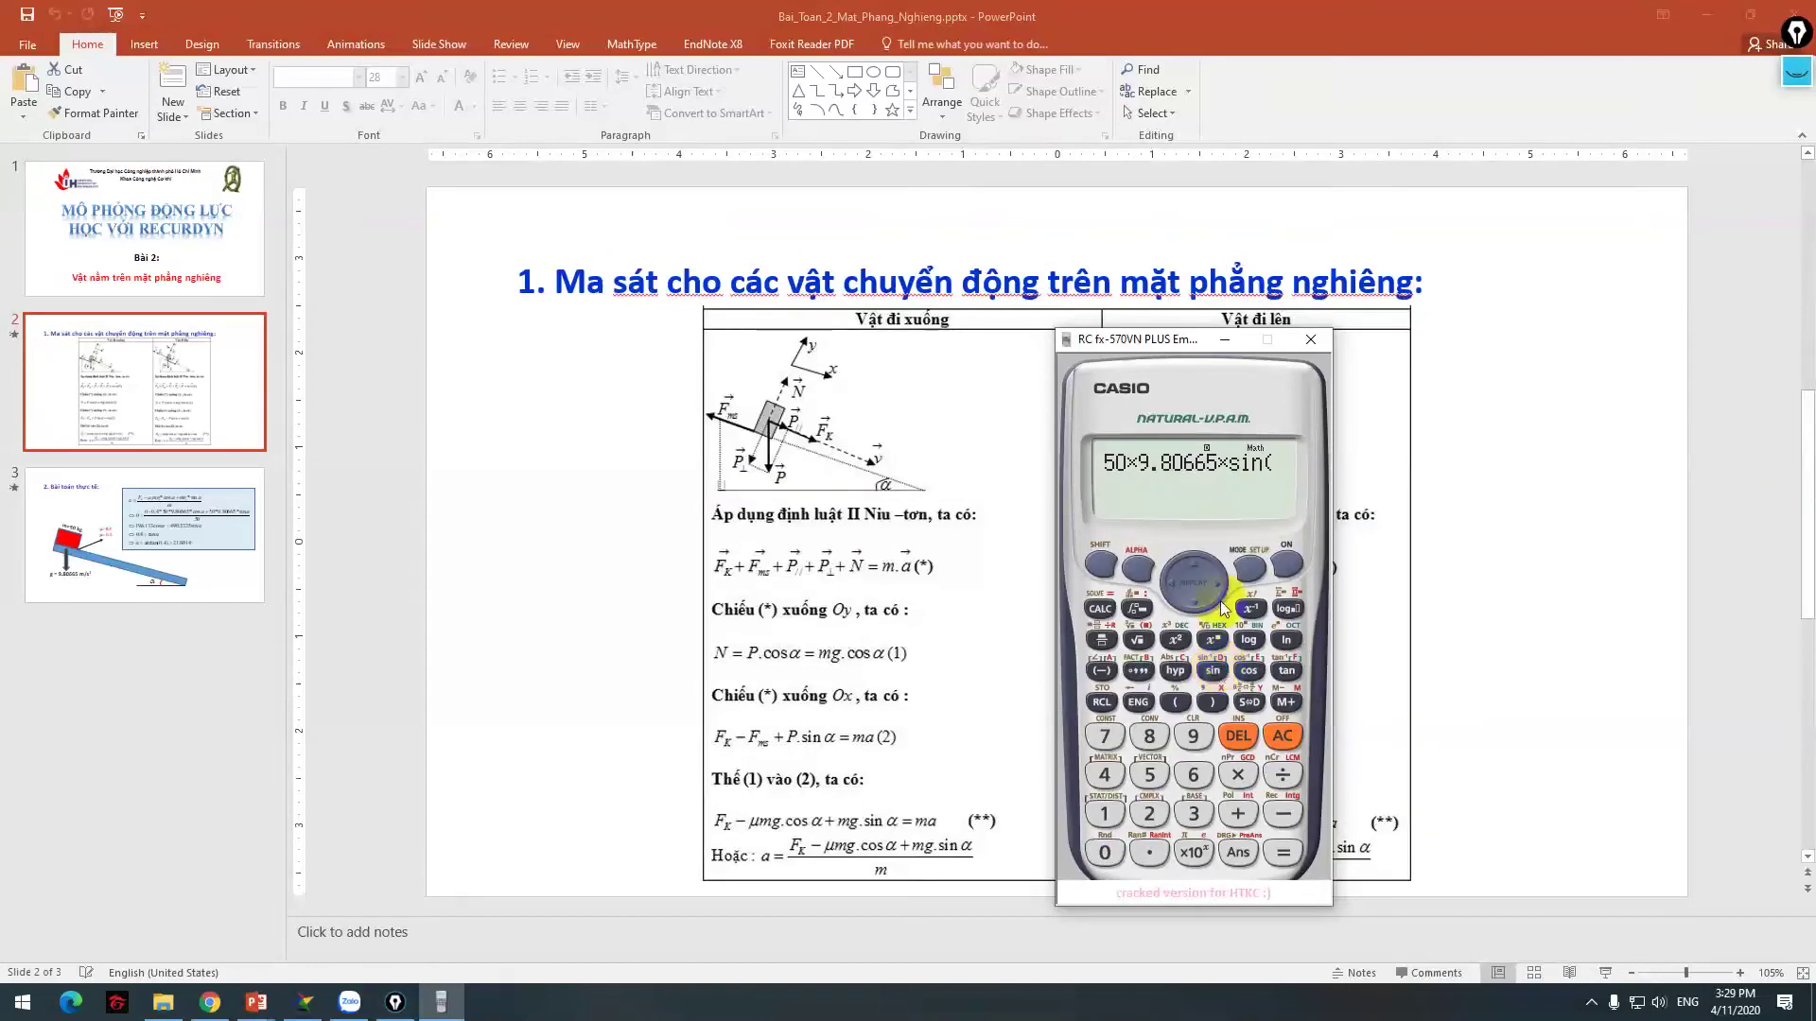
pyautogui.write('21')
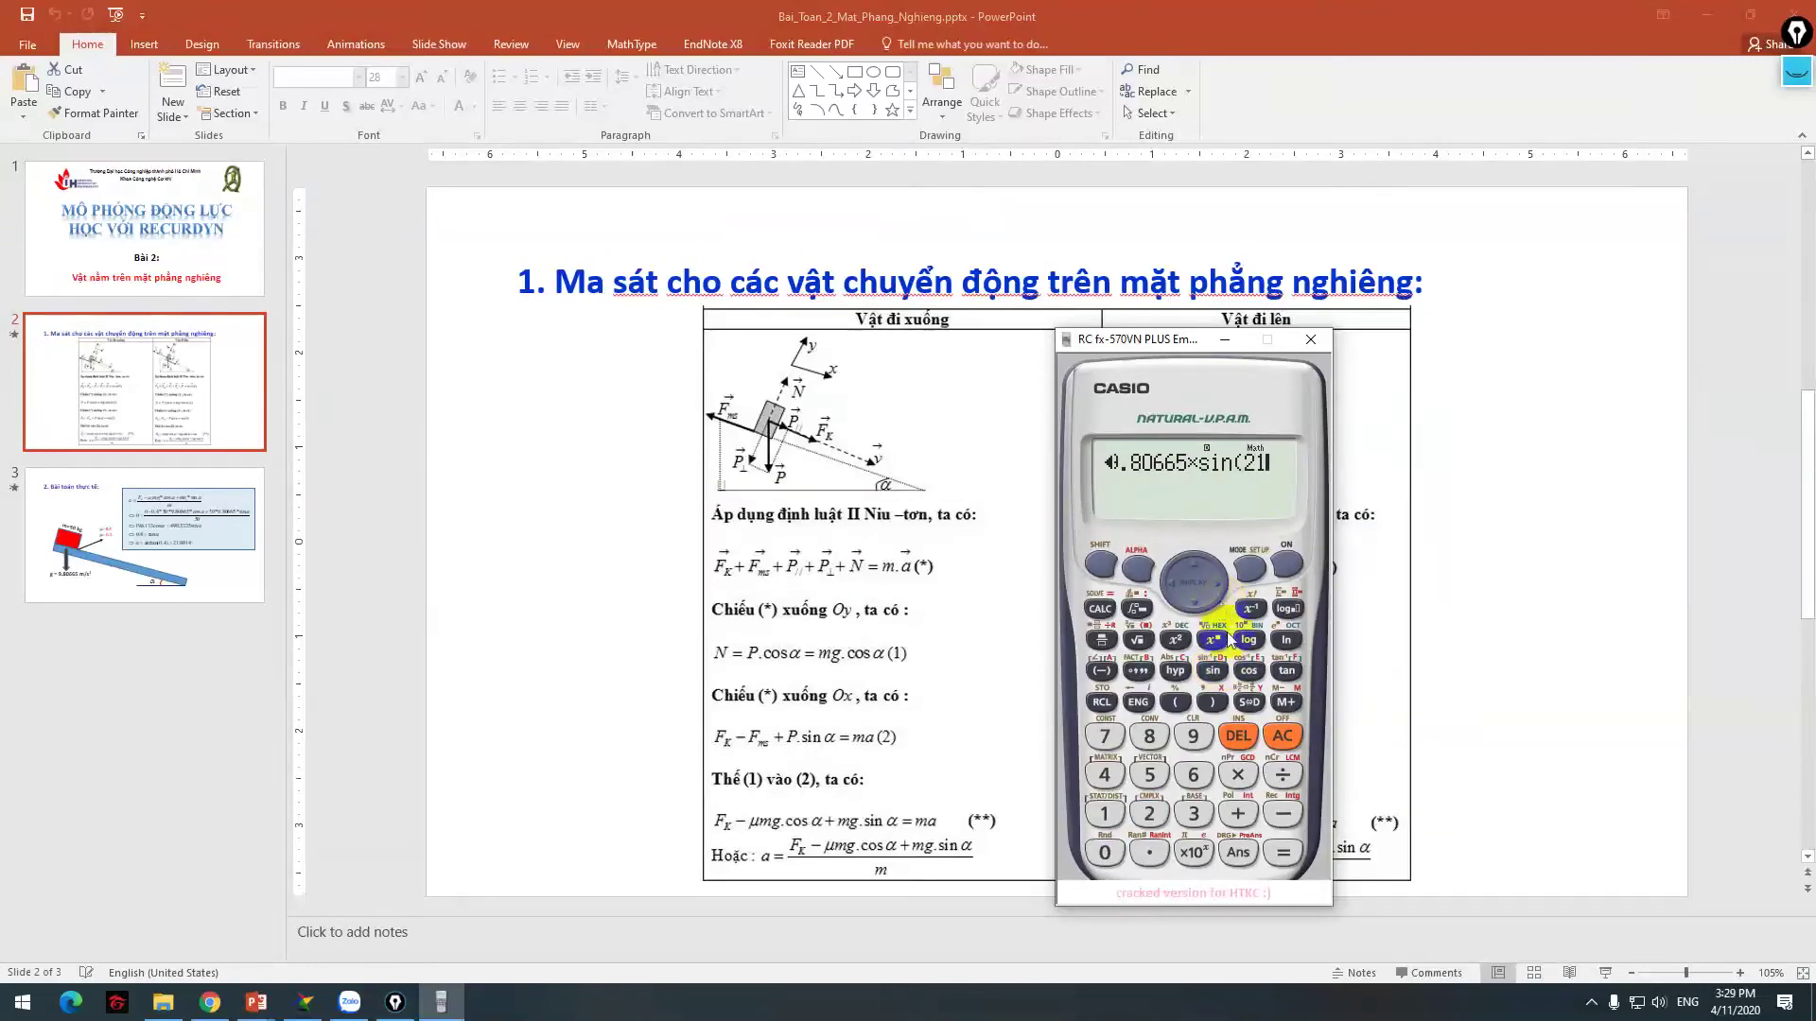
pyautogui.click(1211, 700)
pyautogui.click(1282, 852)
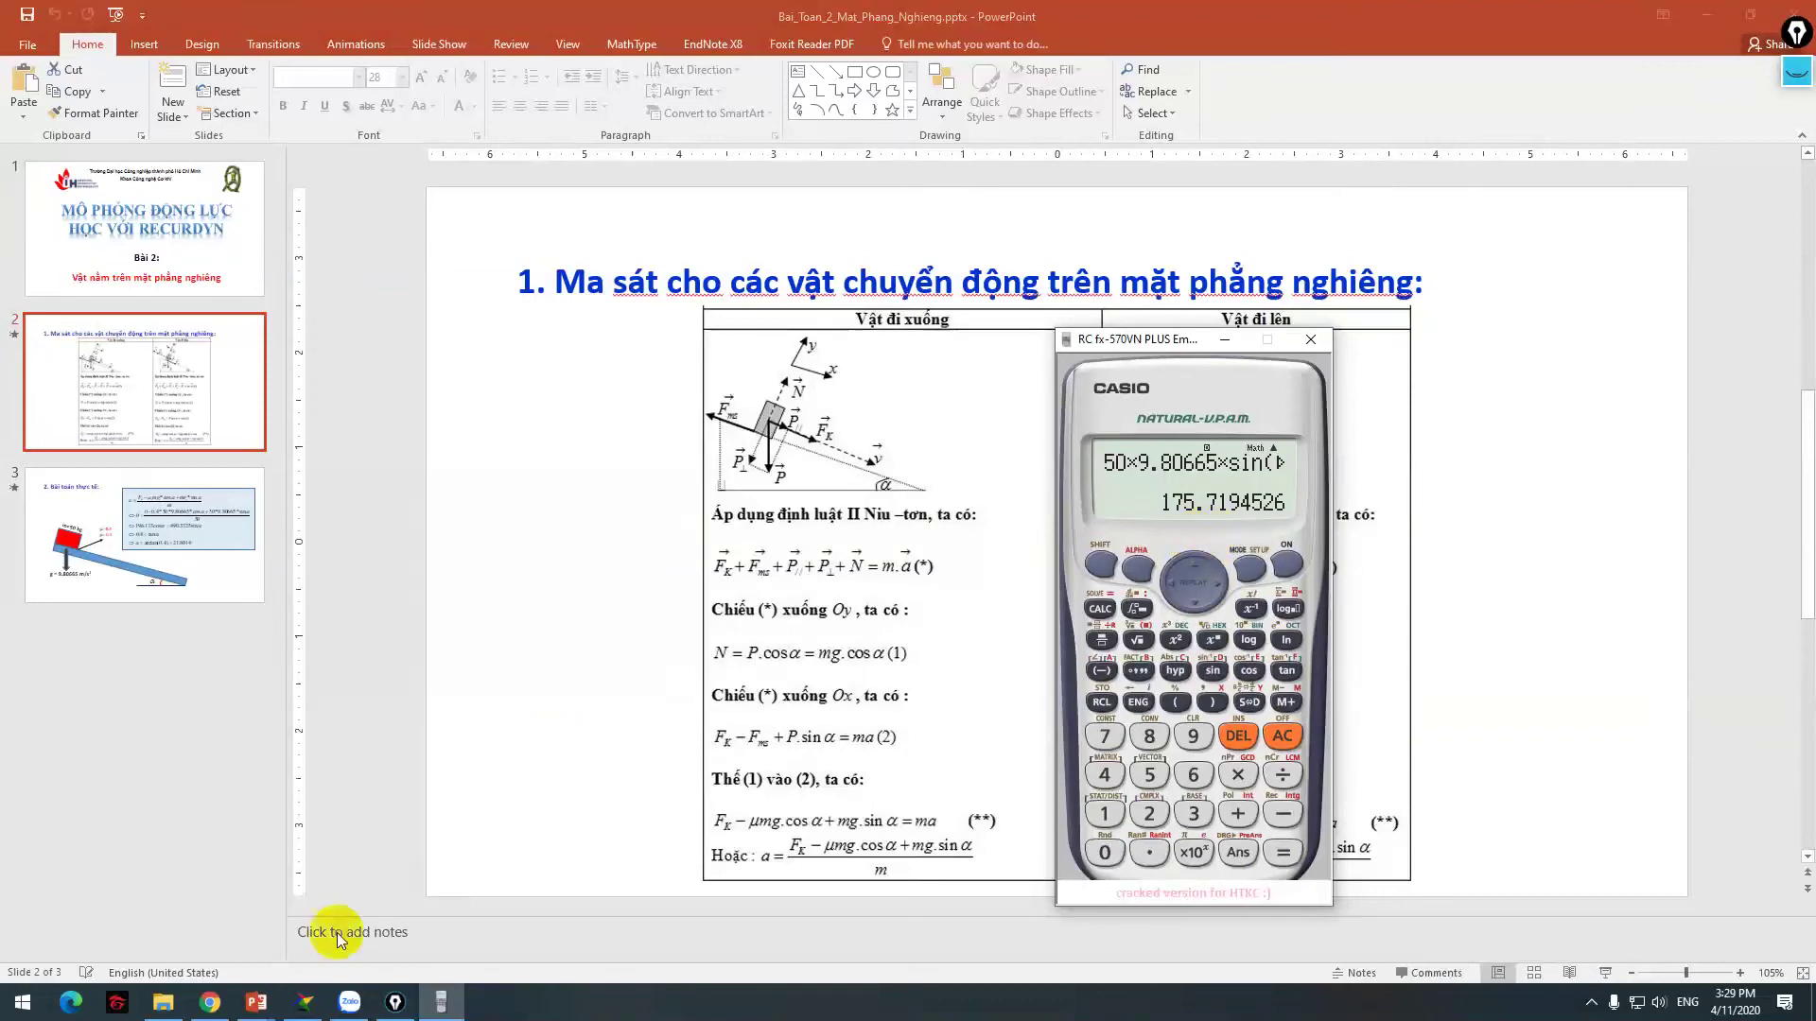
# Step: Switch to RecurDyn, replace the friction force curve with the Box body's Pos_TX curve, and clear that curve after examining it
pyautogui.click(303, 1002)
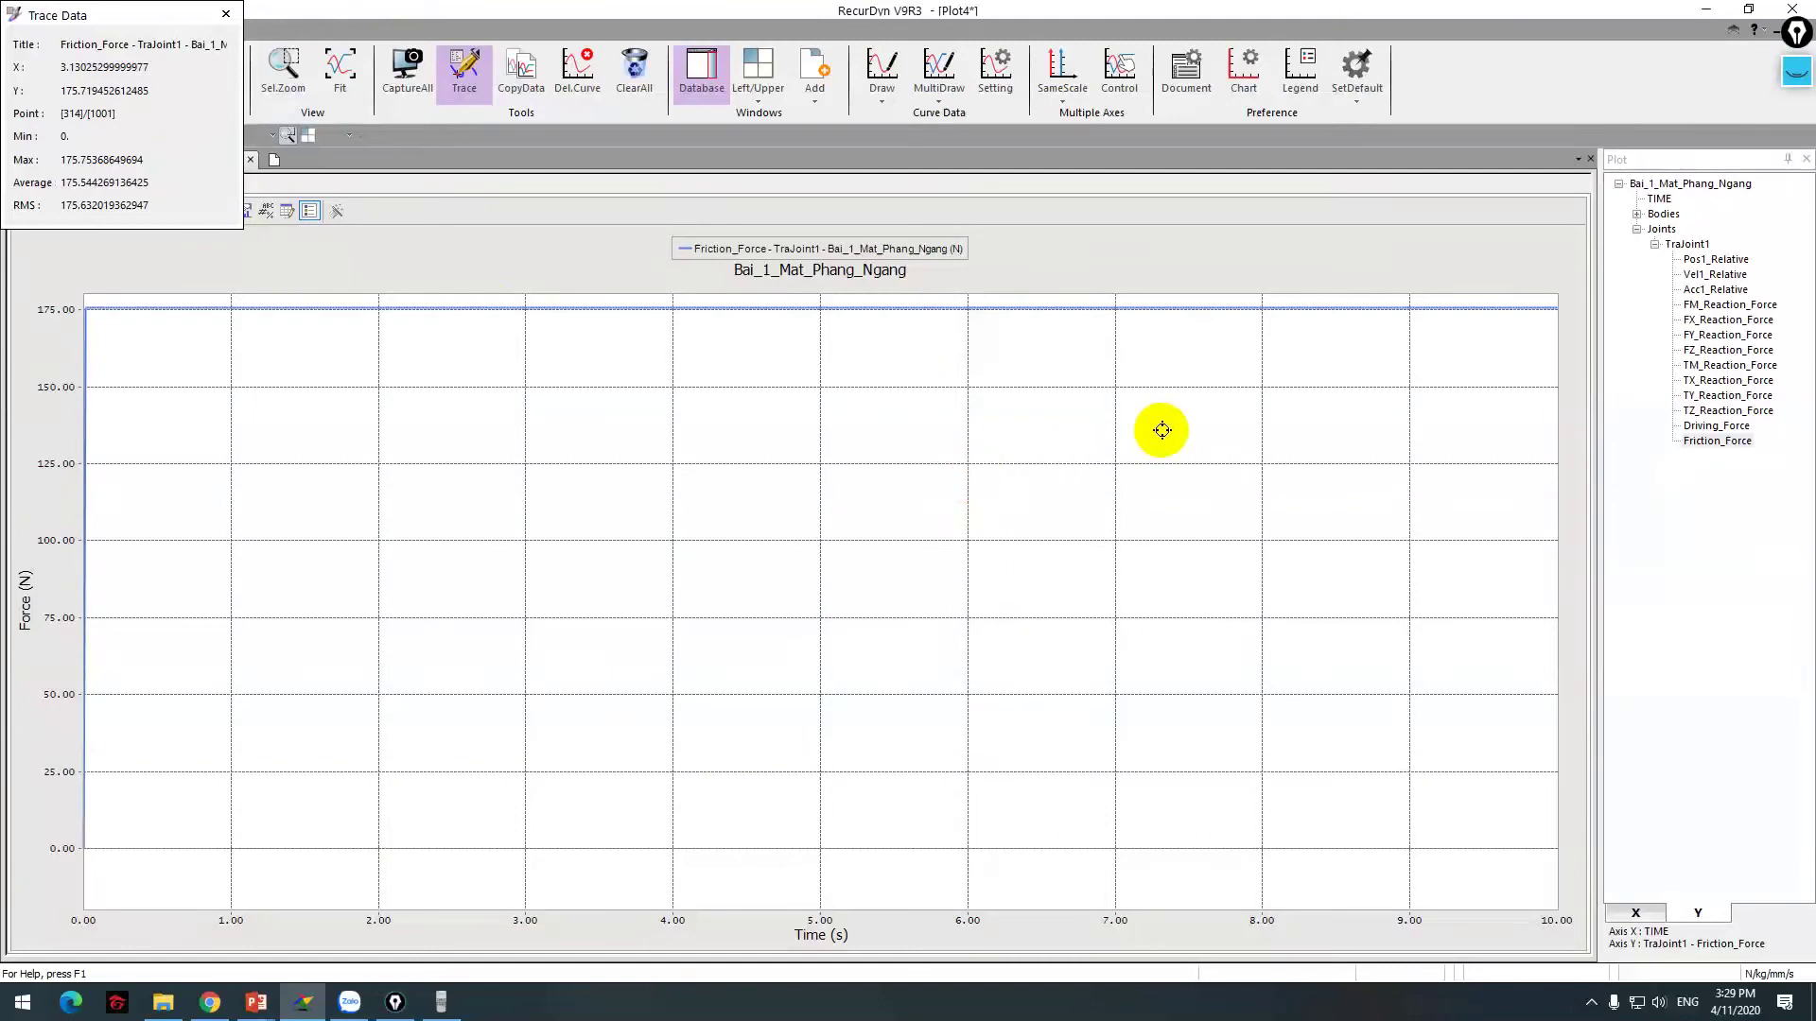
pyautogui.press('Delete')
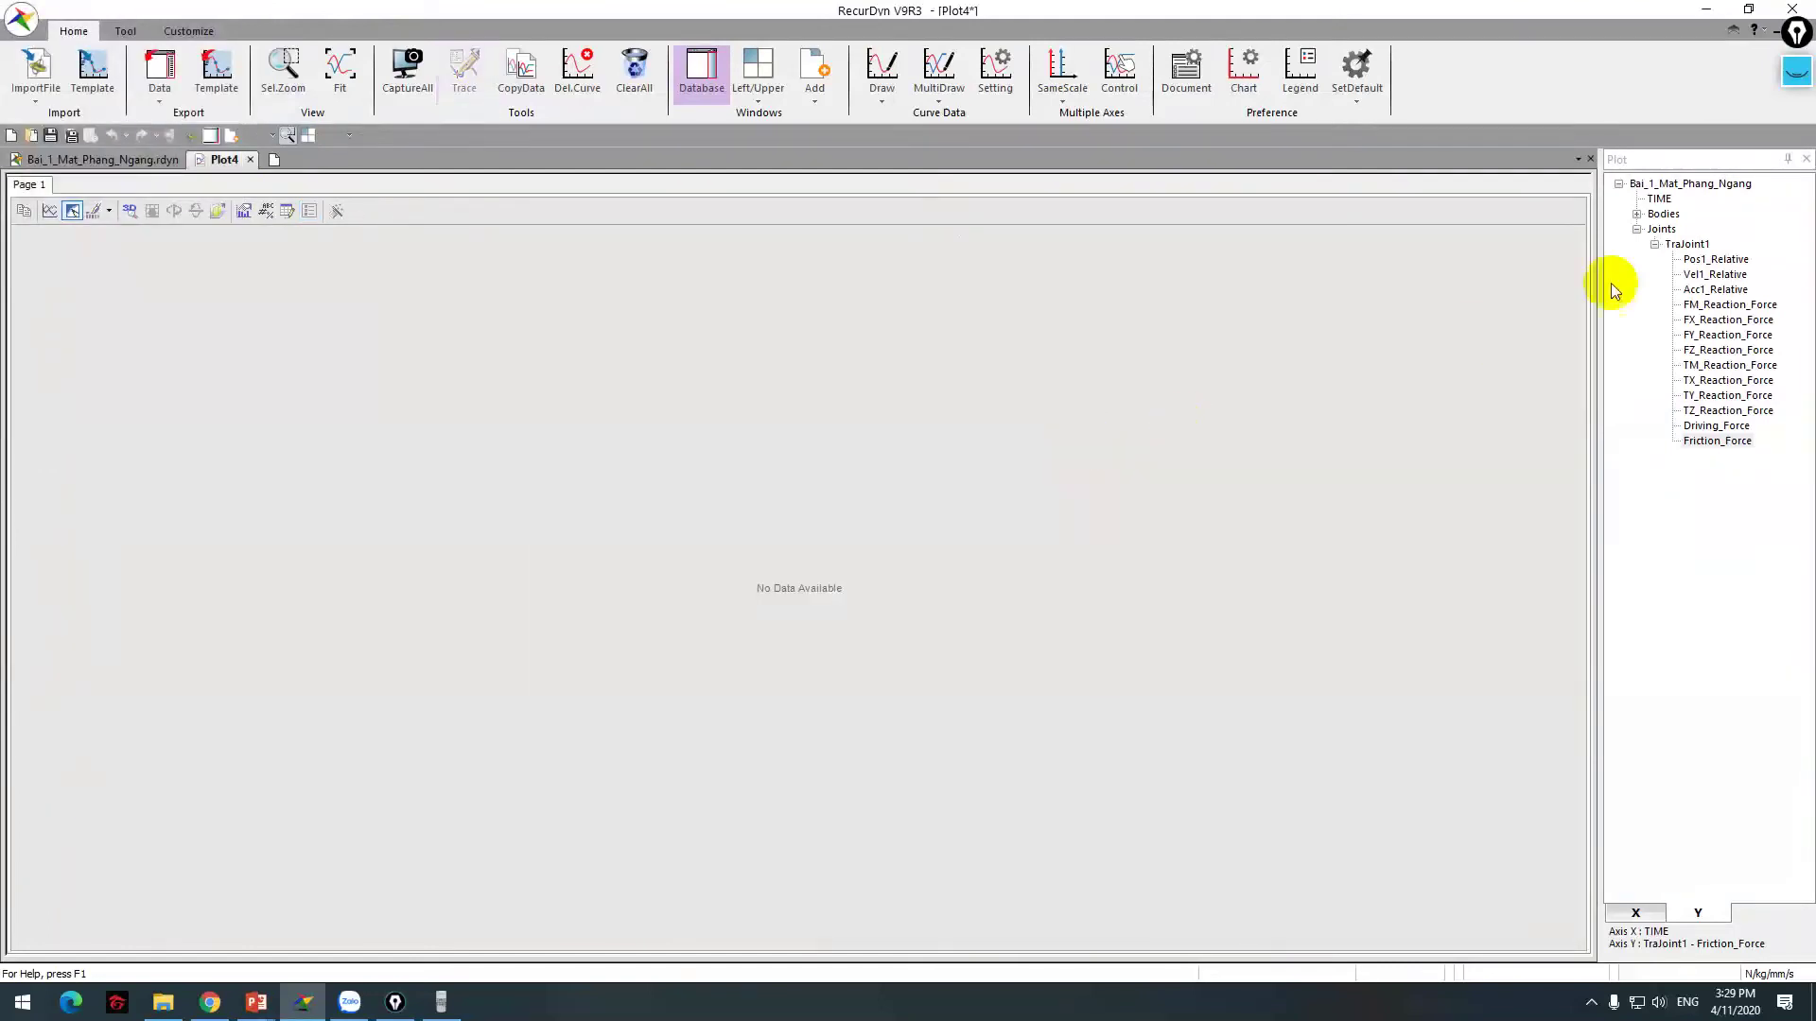
pyautogui.click(1635, 215)
pyautogui.click(1654, 228)
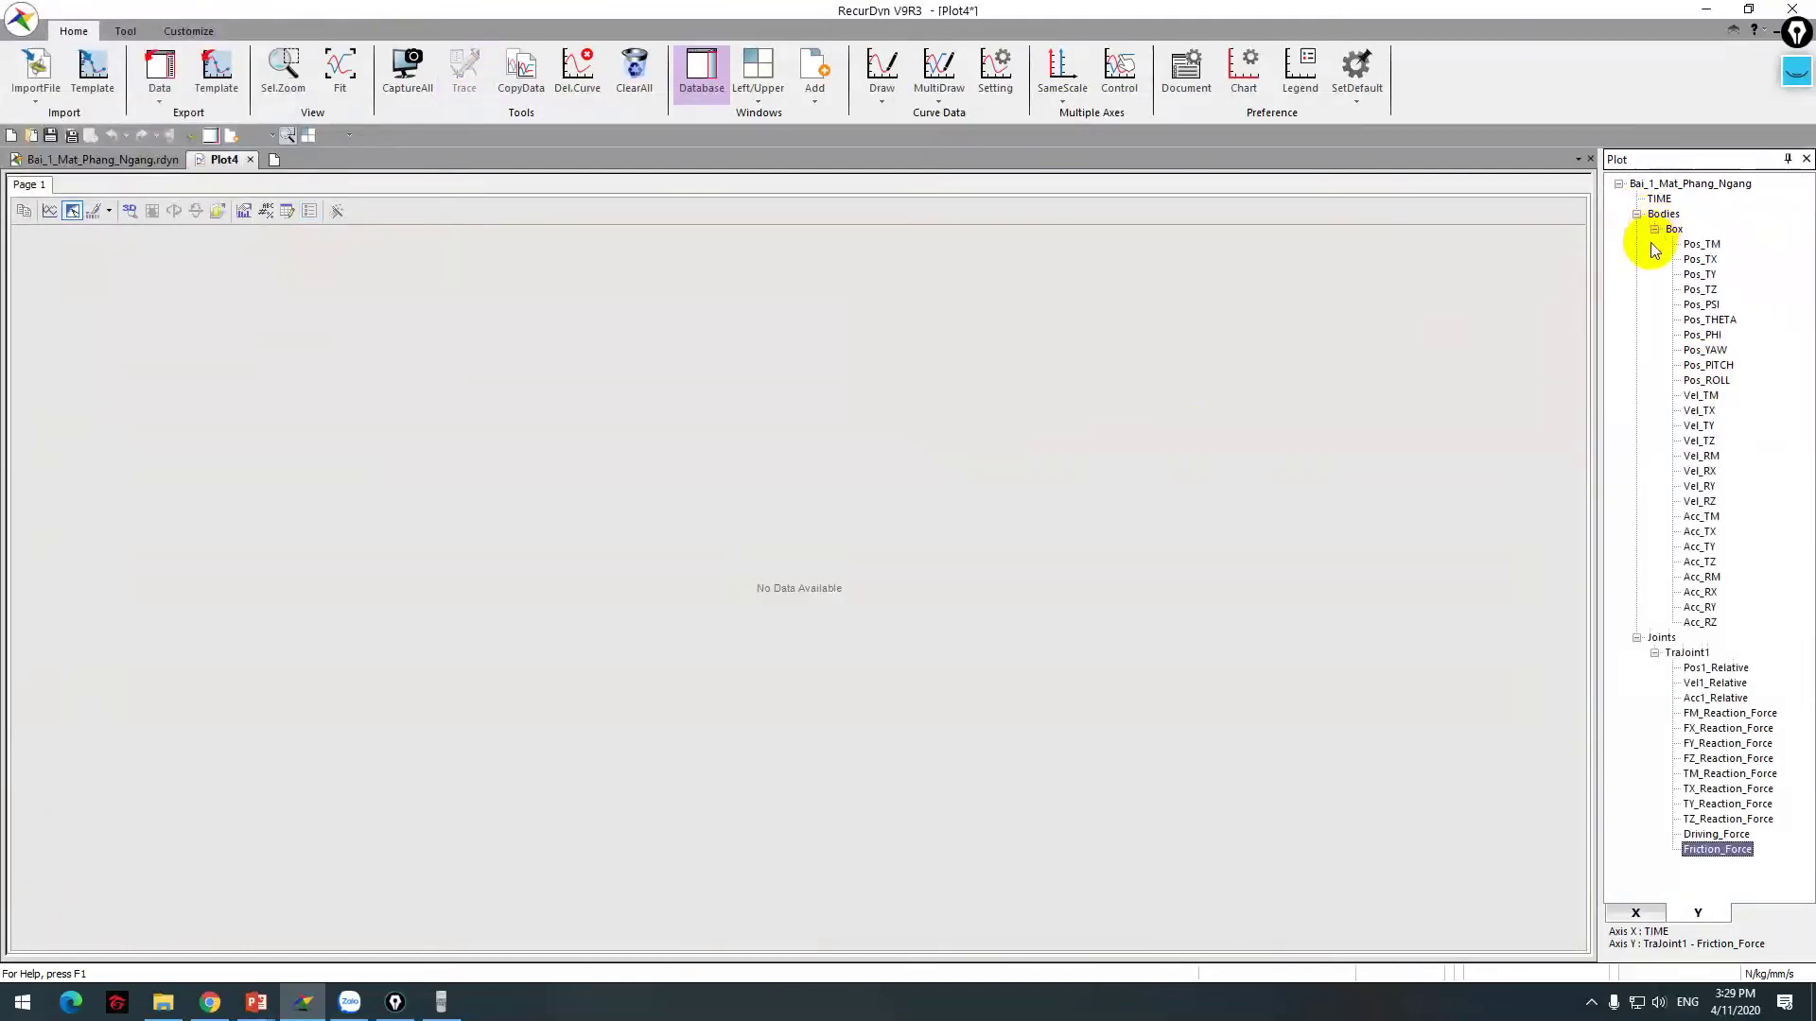
pyautogui.click(1700, 259)
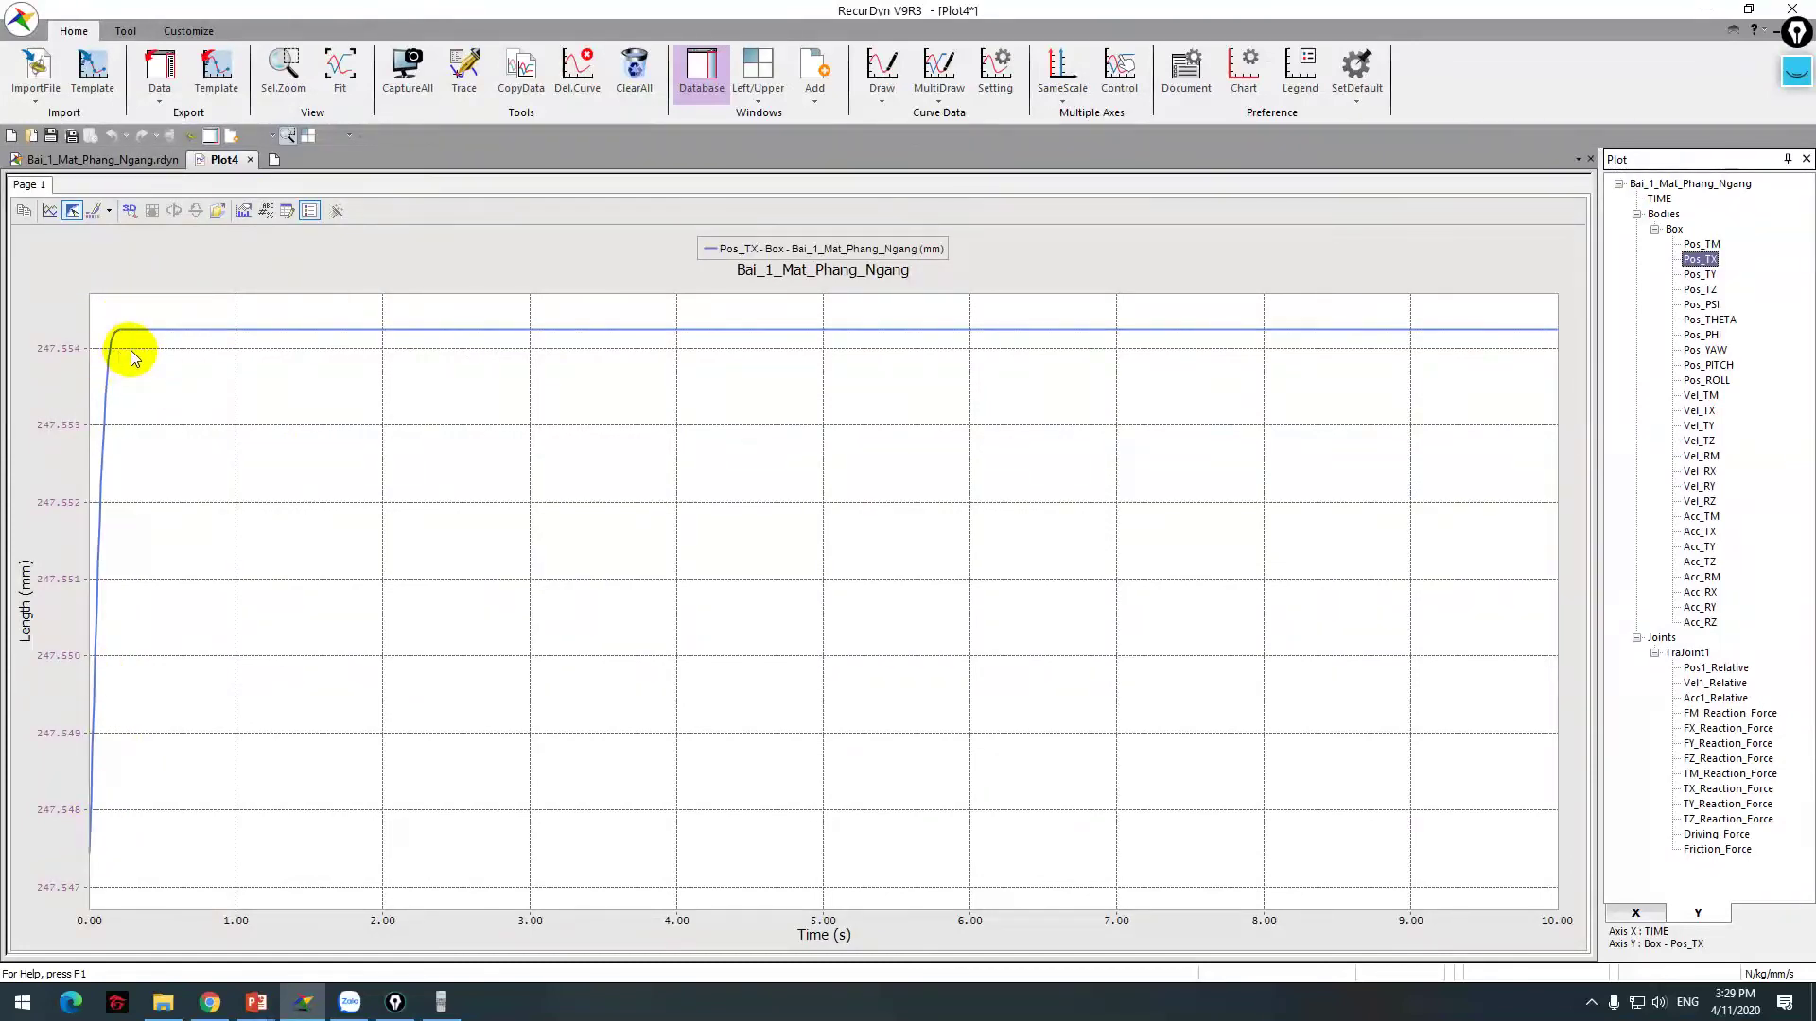
pyautogui.click(1102, 488)
pyautogui.press('Return')
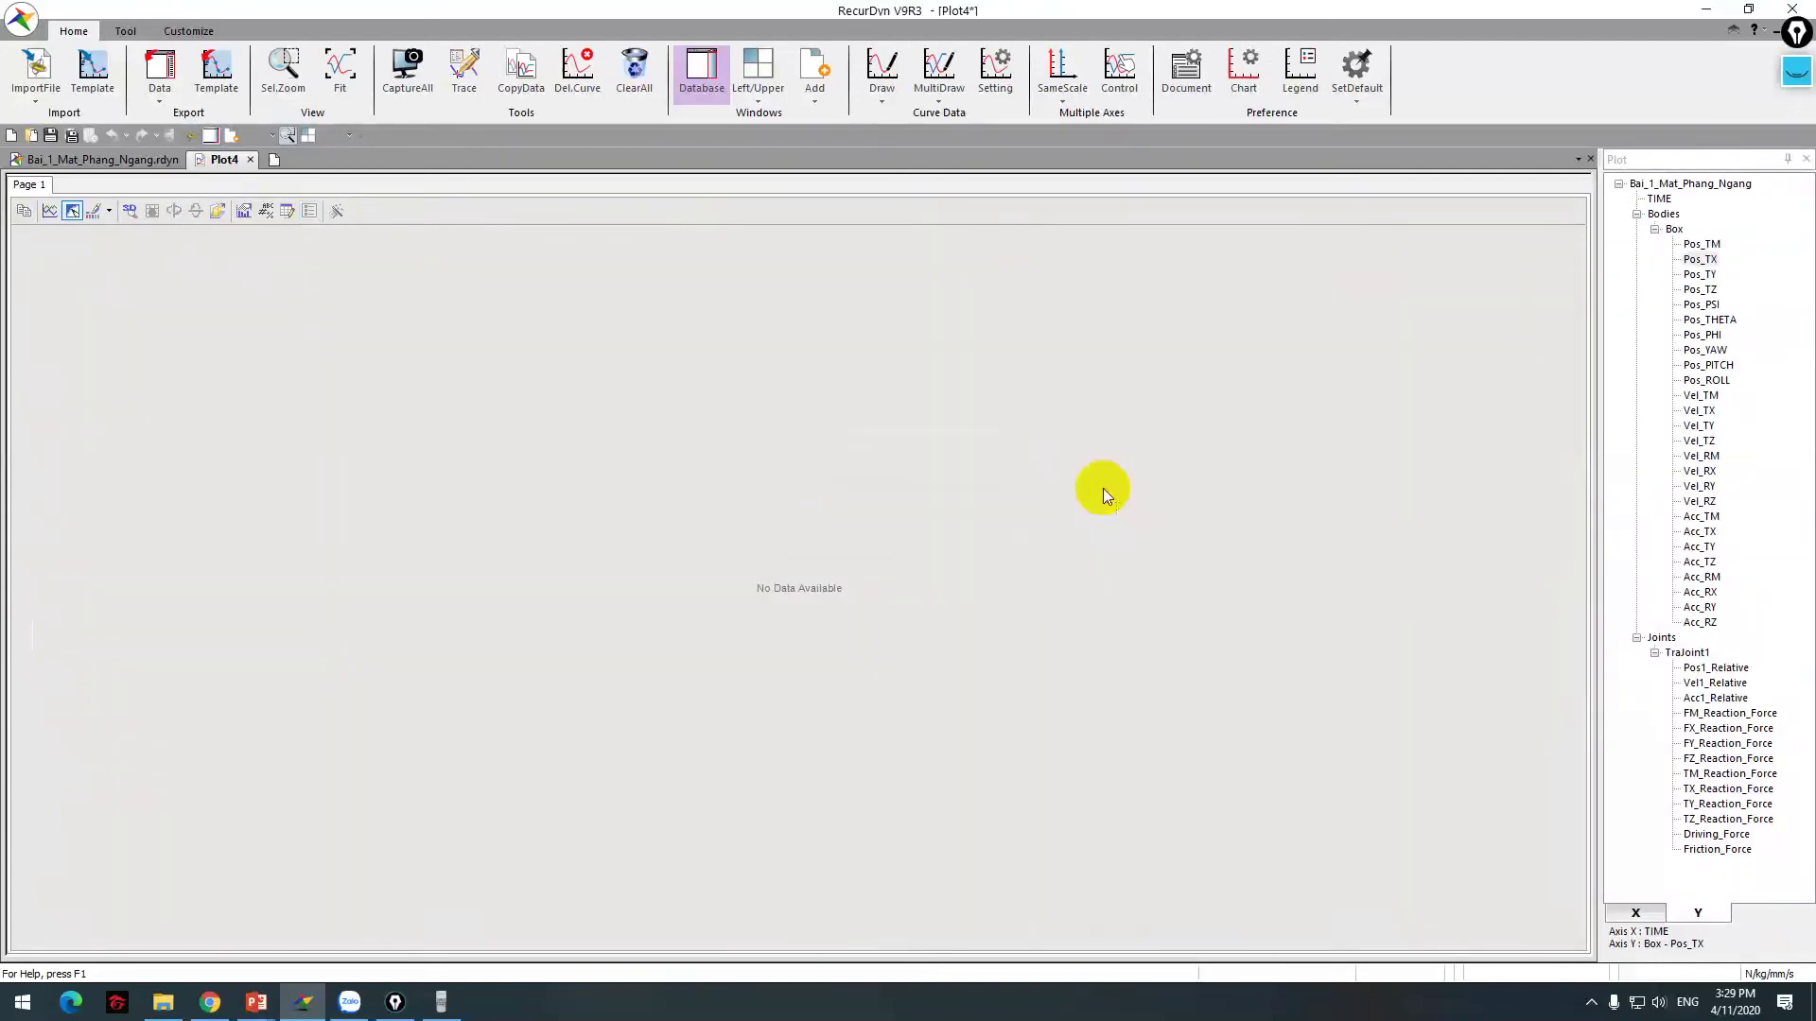
# Step: Plot the Box body's Acc_TX curve, trace a point on its flat section, and clear the curve after examining it
pyautogui.doubleClick(1706, 534)
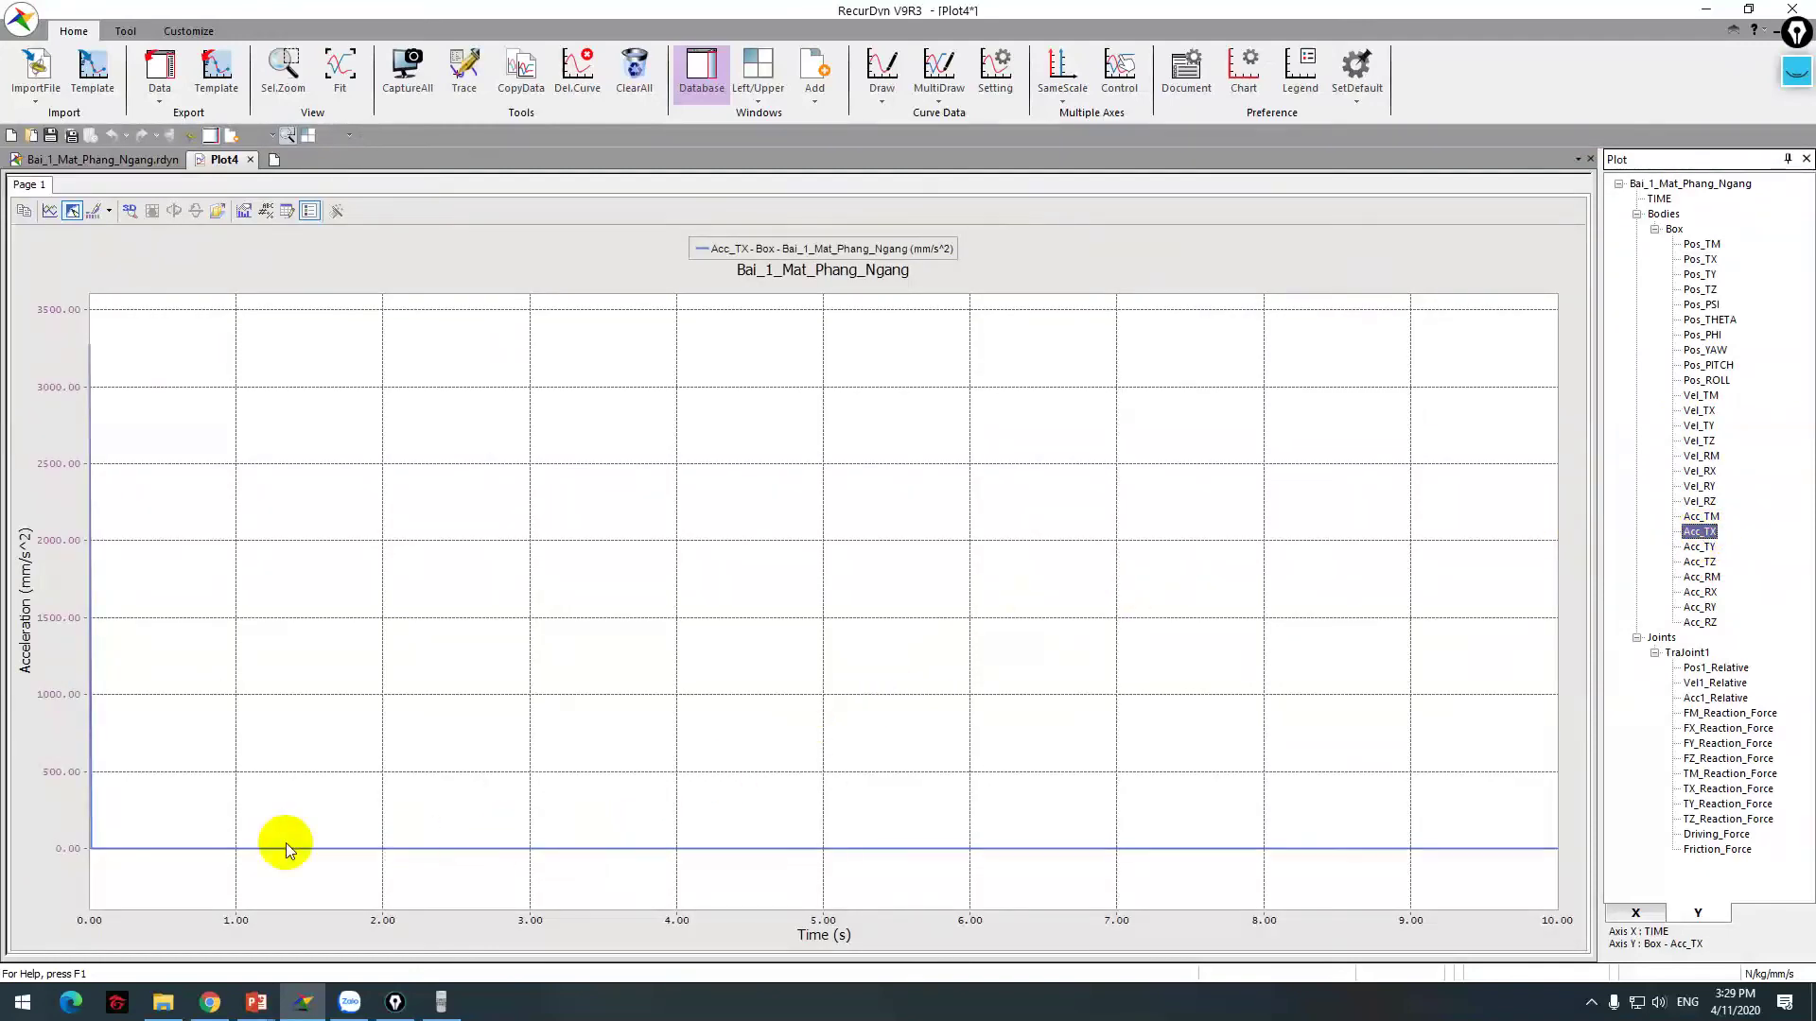
pyautogui.click(463, 71)
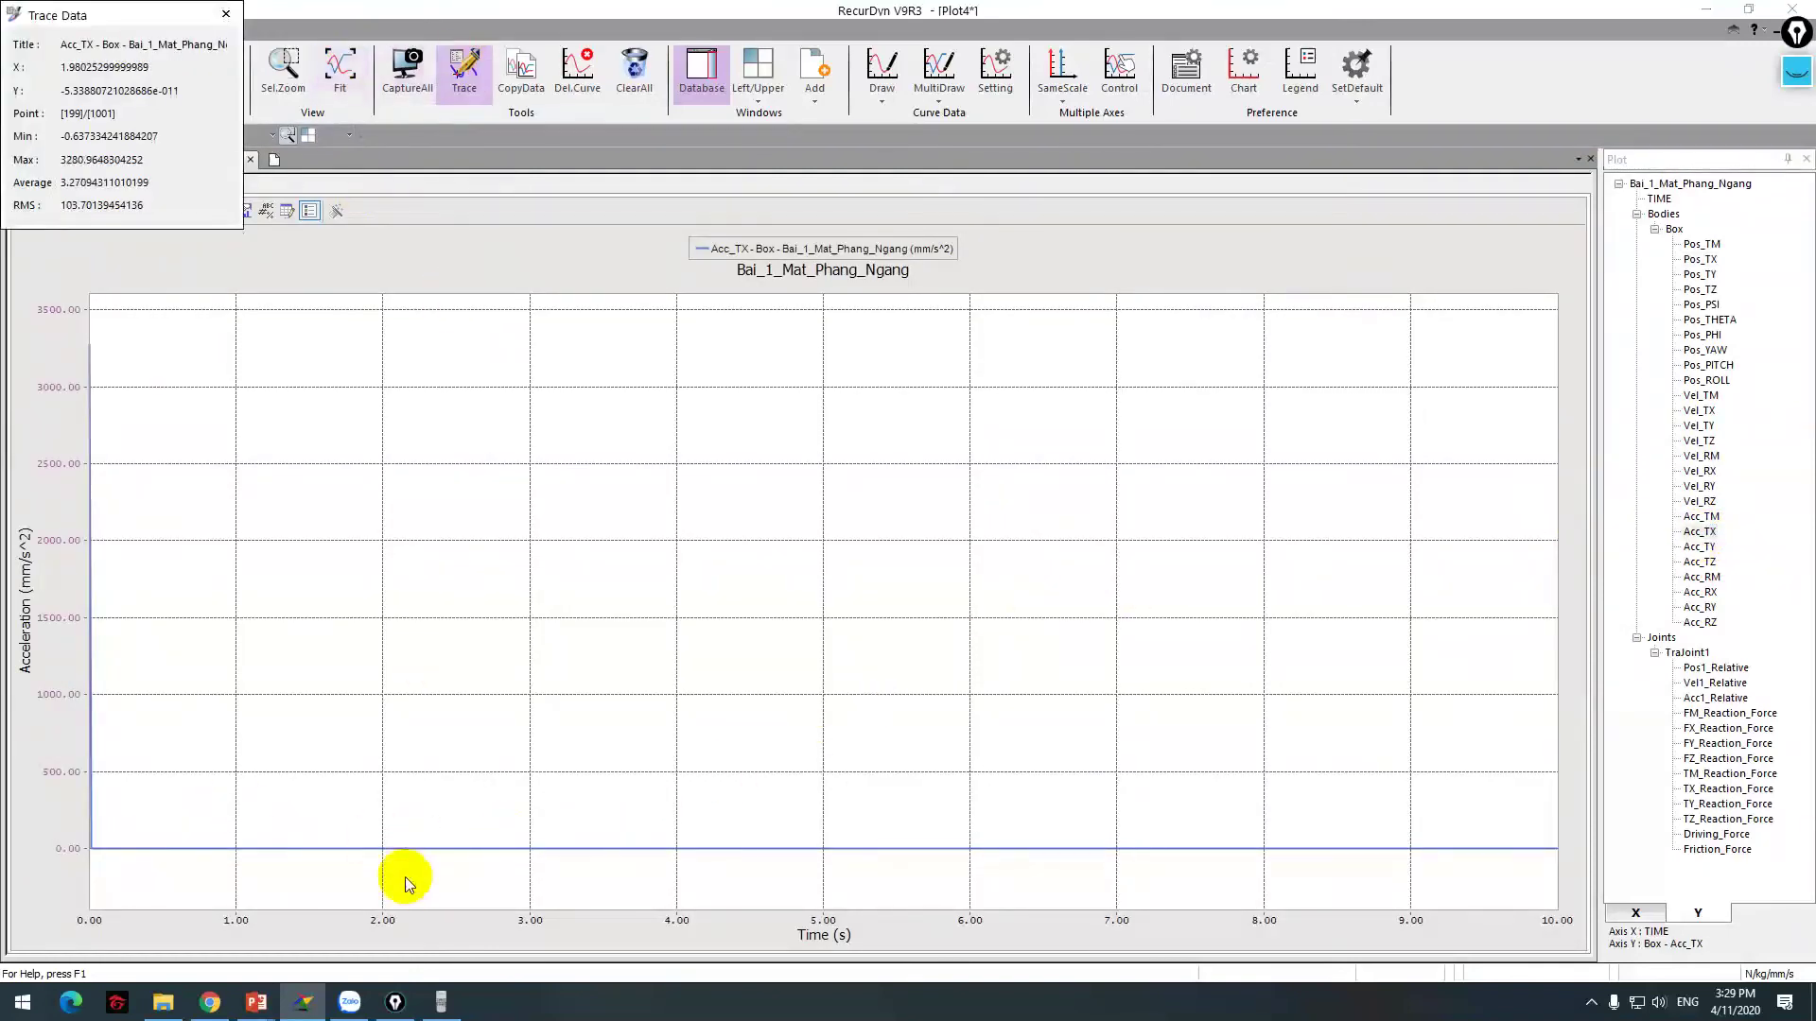
pyautogui.click(440, 848)
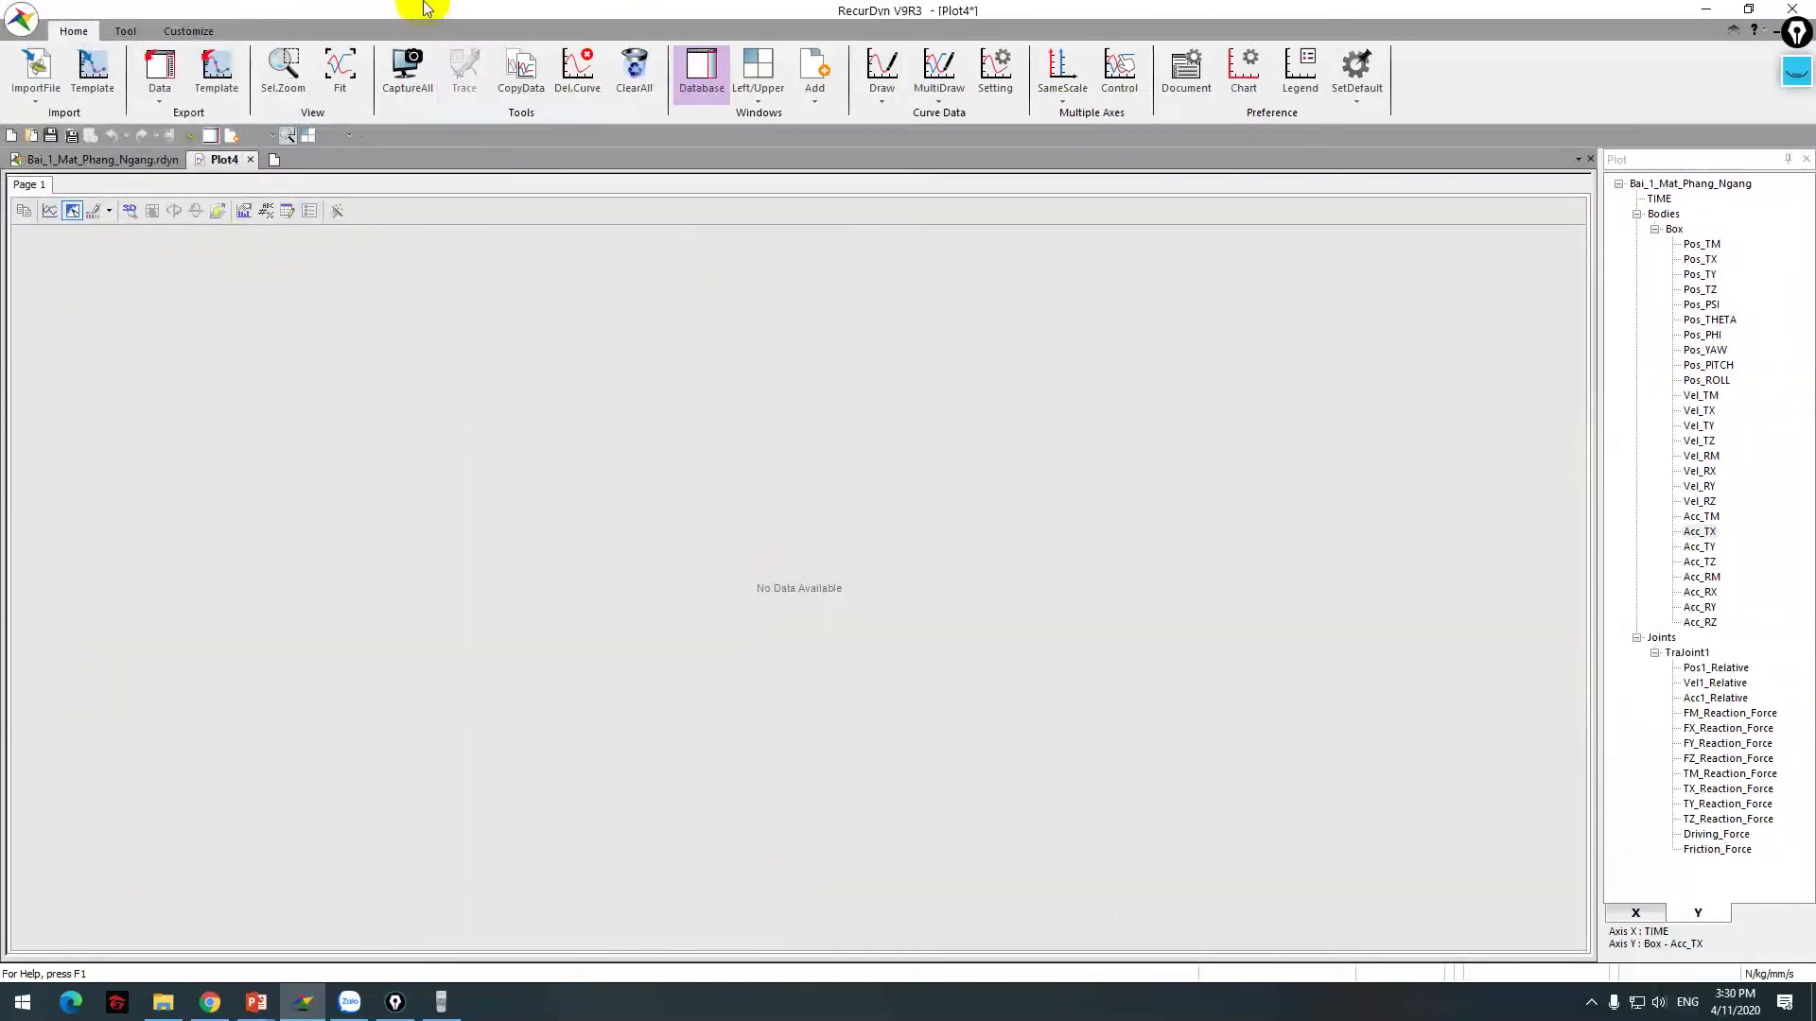
# Step: Return to the Bai_1_Mat_Phang_Ngang model and review the time step parameters of the Dynamic/Kinematic Analysis without changing them
pyautogui.click(66, 159)
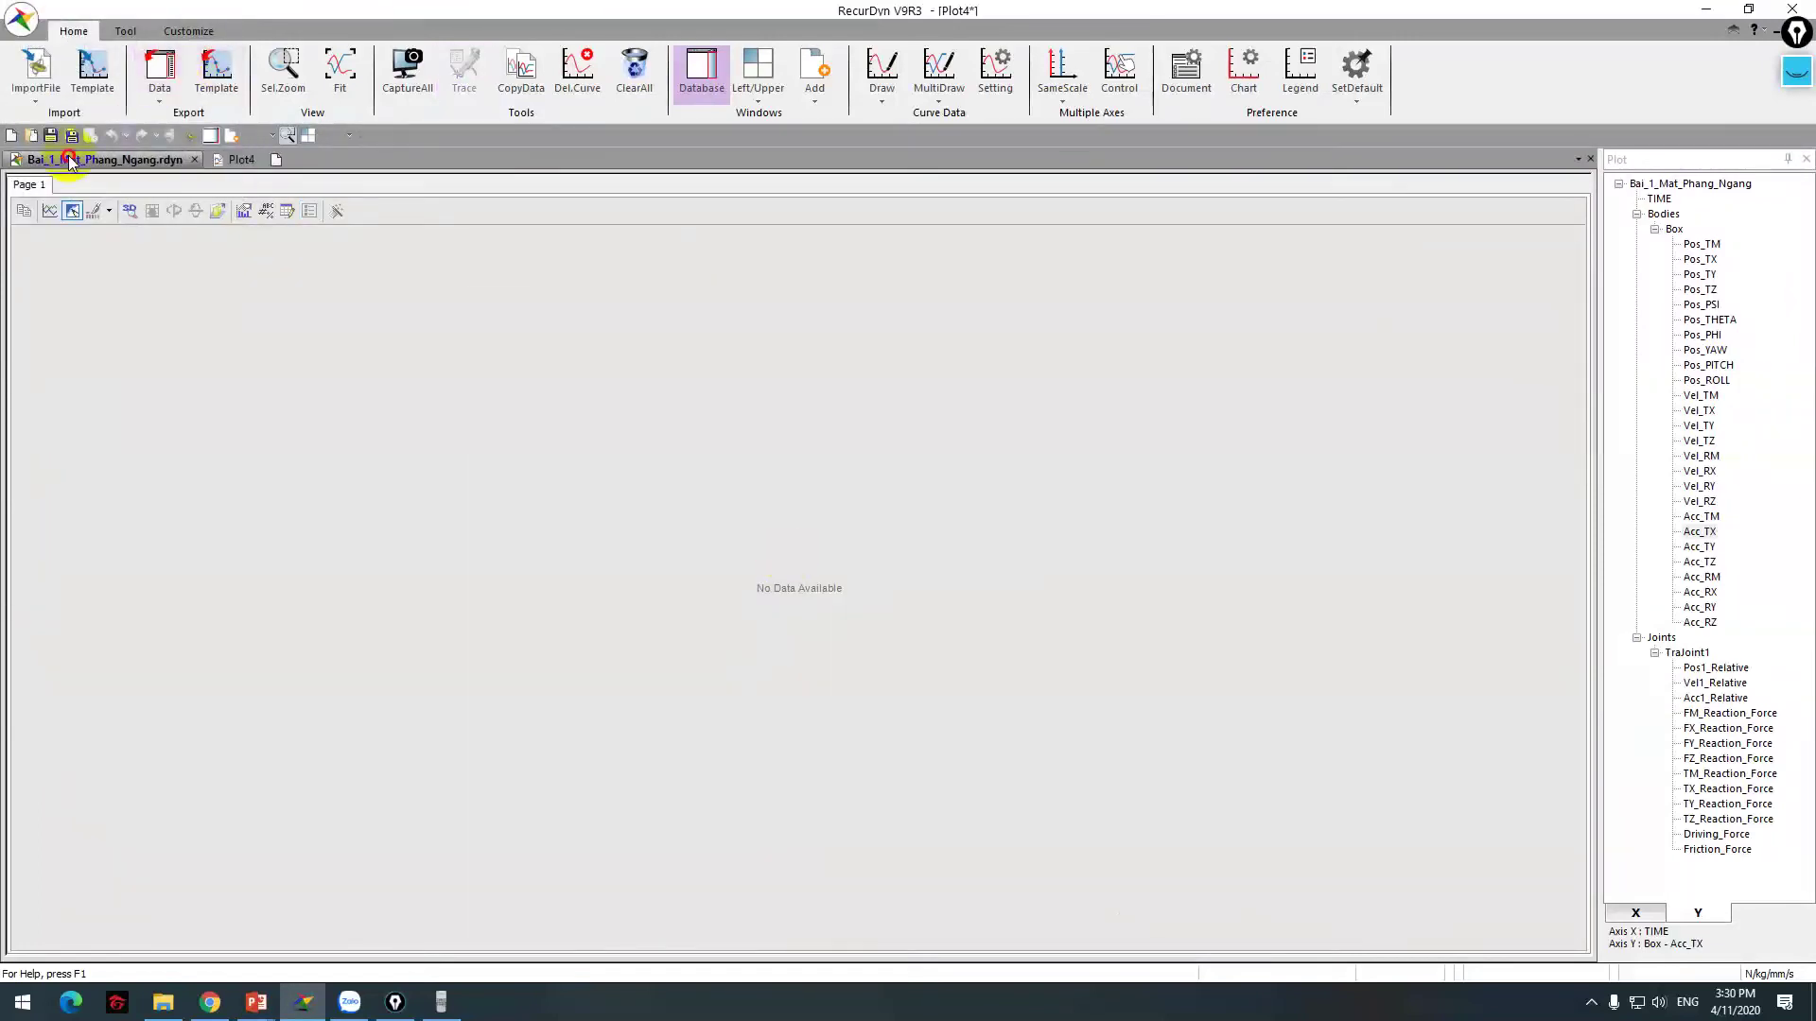
pyautogui.click(31, 72)
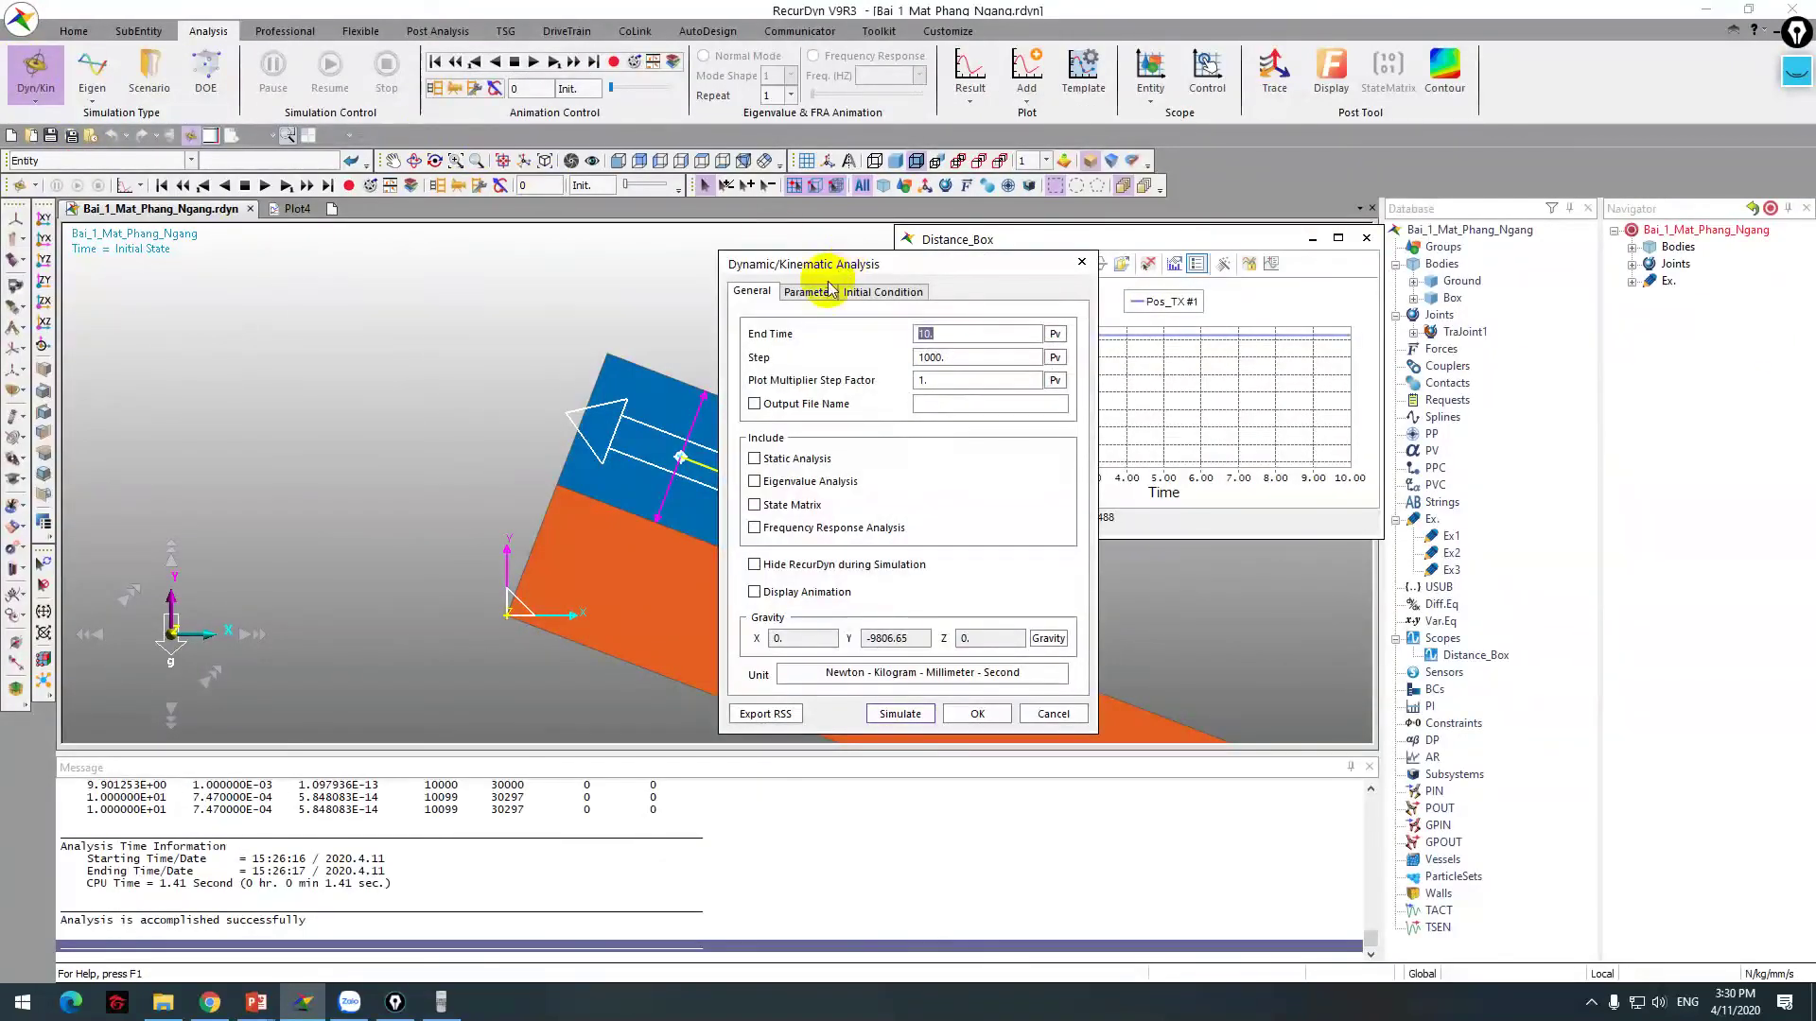
pyautogui.click(808, 292)
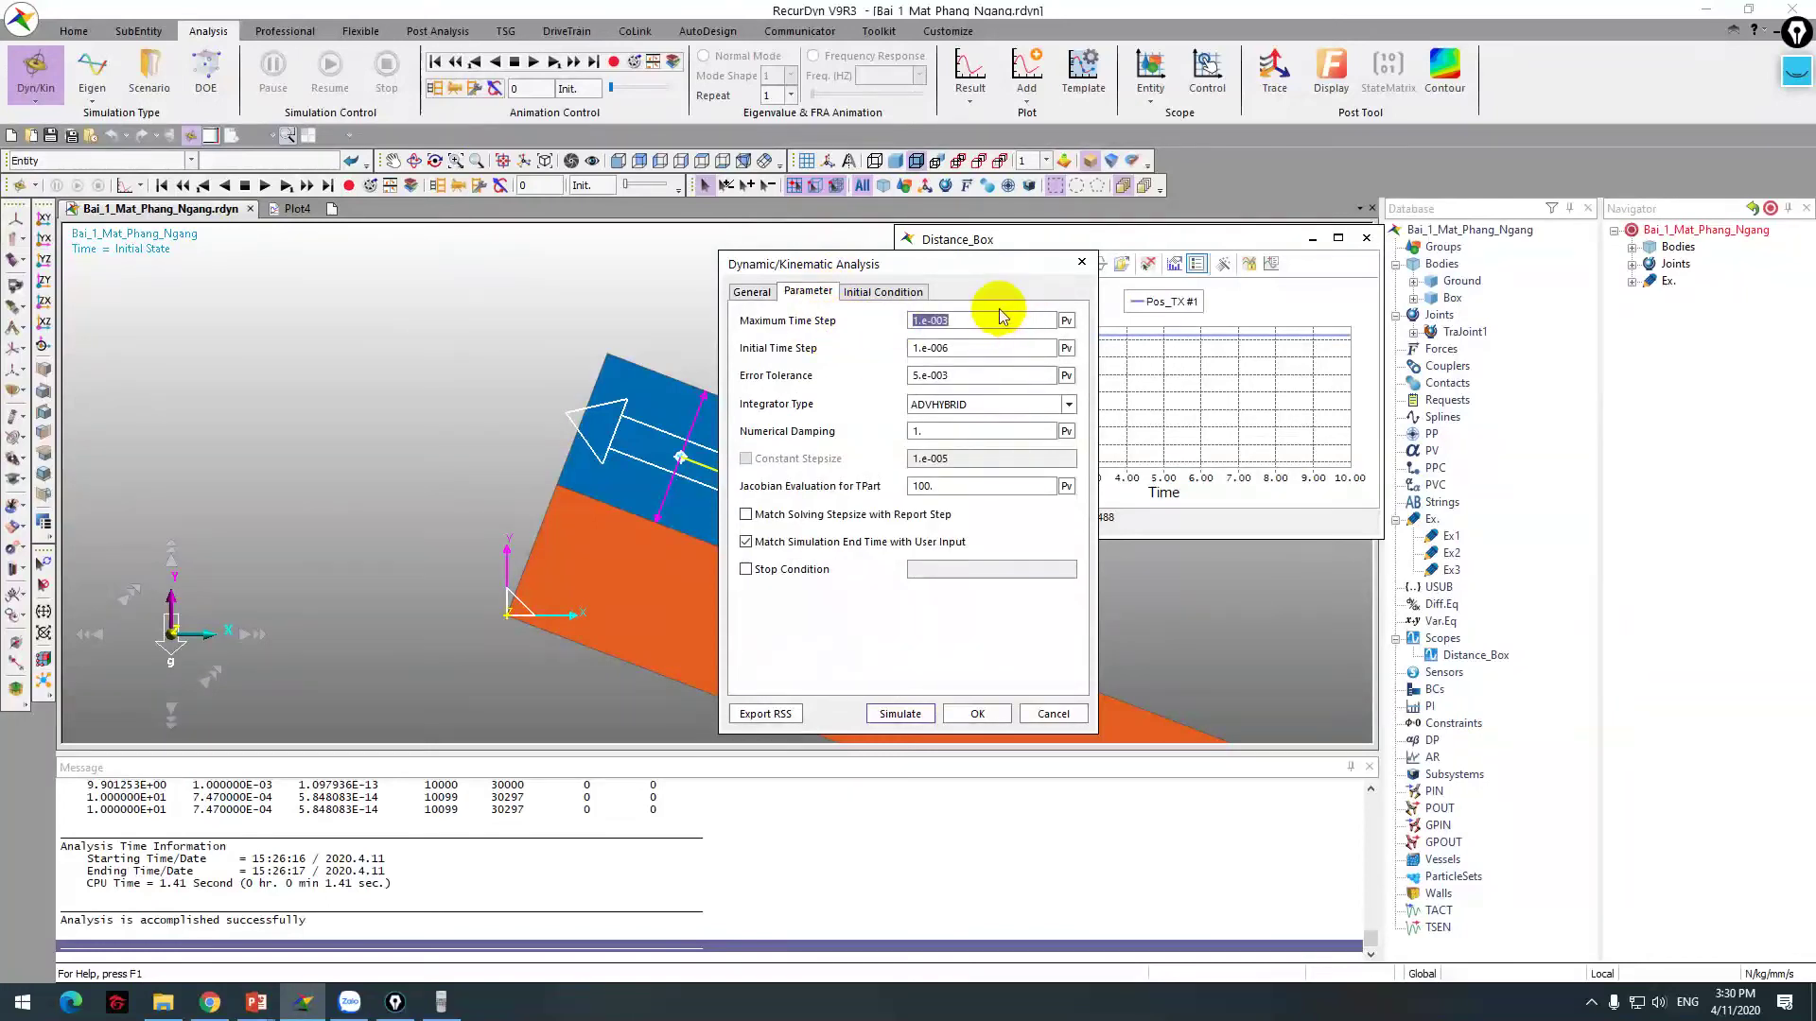
pyautogui.click(1079, 264)
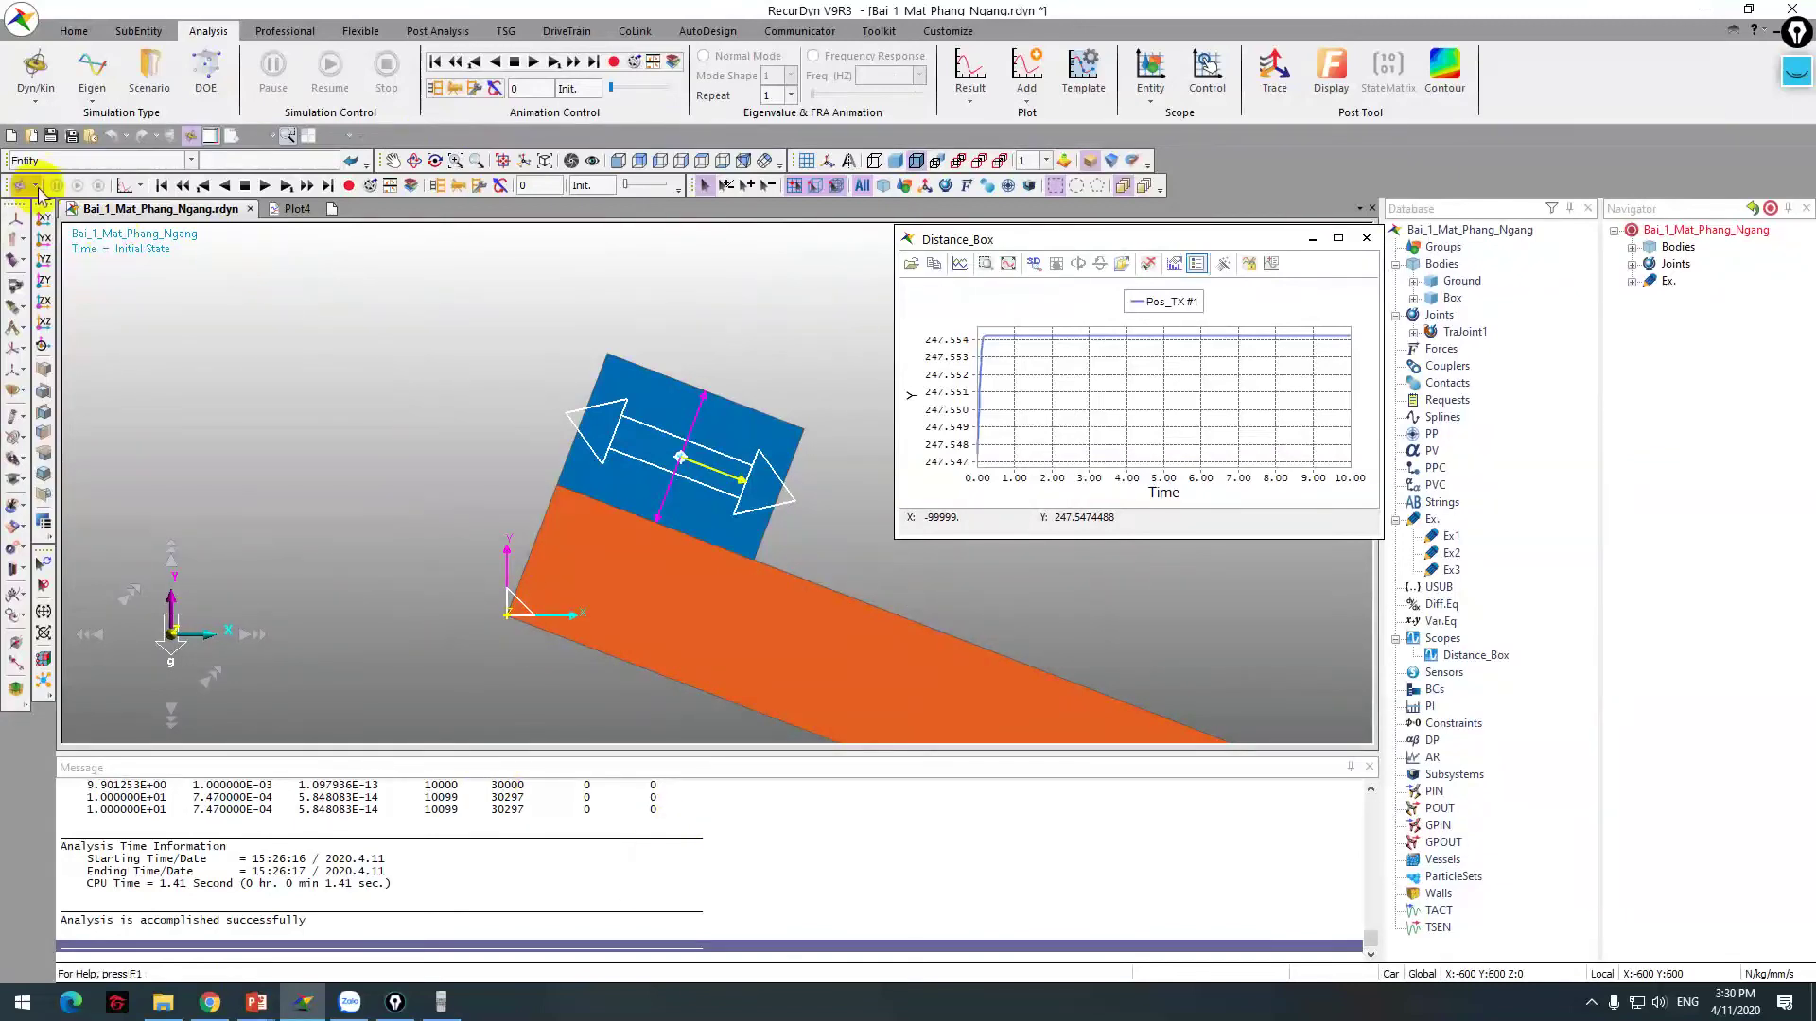
pyautogui.click(35, 68)
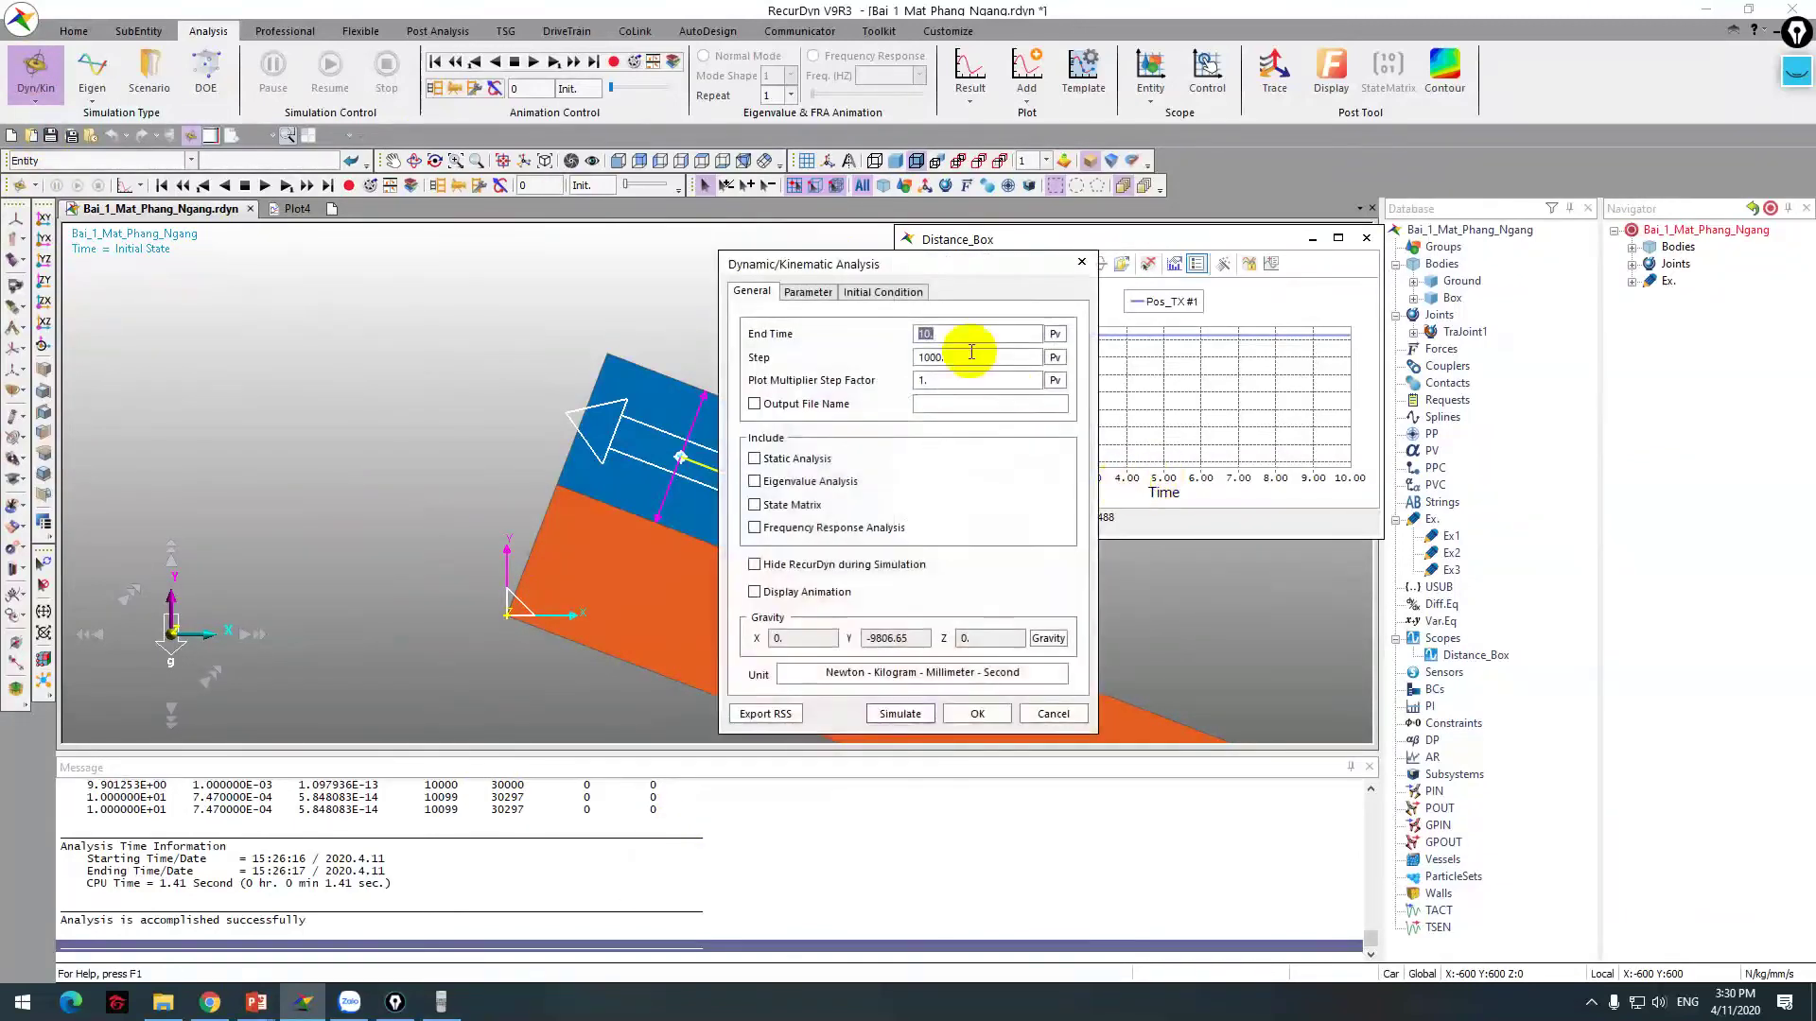
pyautogui.click(808, 291)
pyautogui.click(1081, 261)
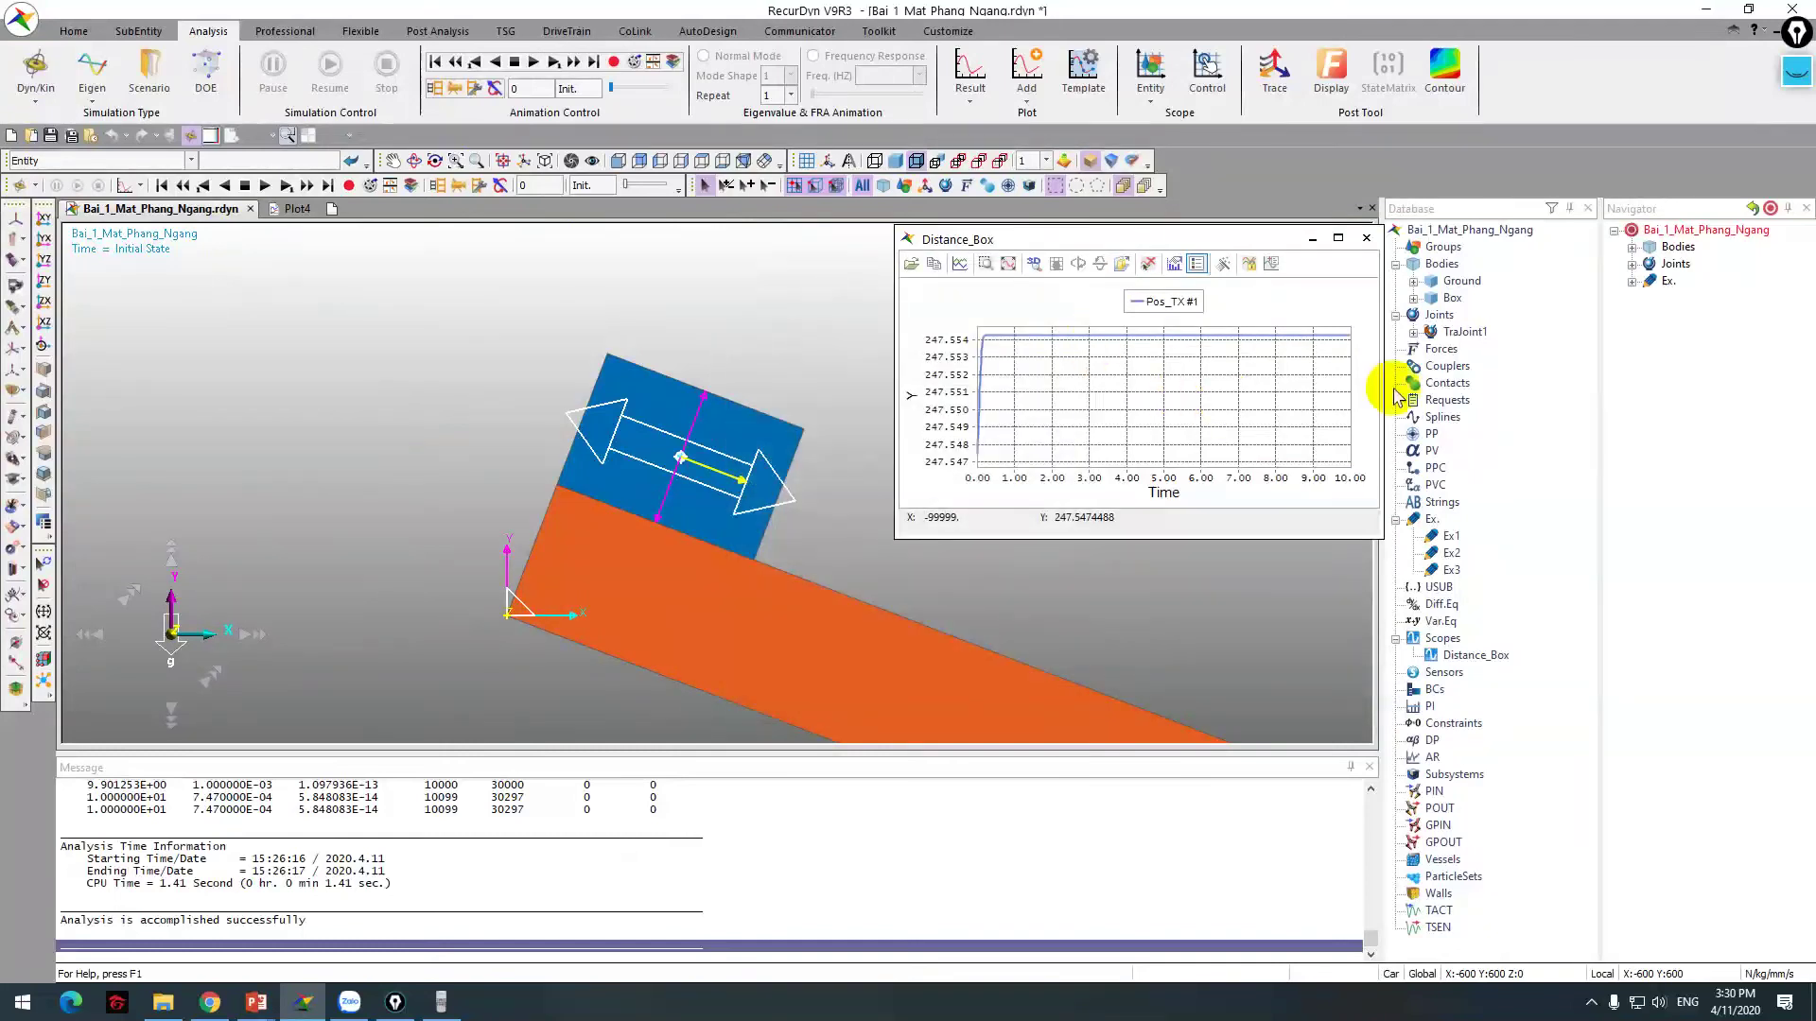
# Step: Switch to PowerPoint and review the critical incline angle derivation on slide 3 of Bai_Toan_2_Mat_Phang_Nghieng
pyautogui.click(293, 208)
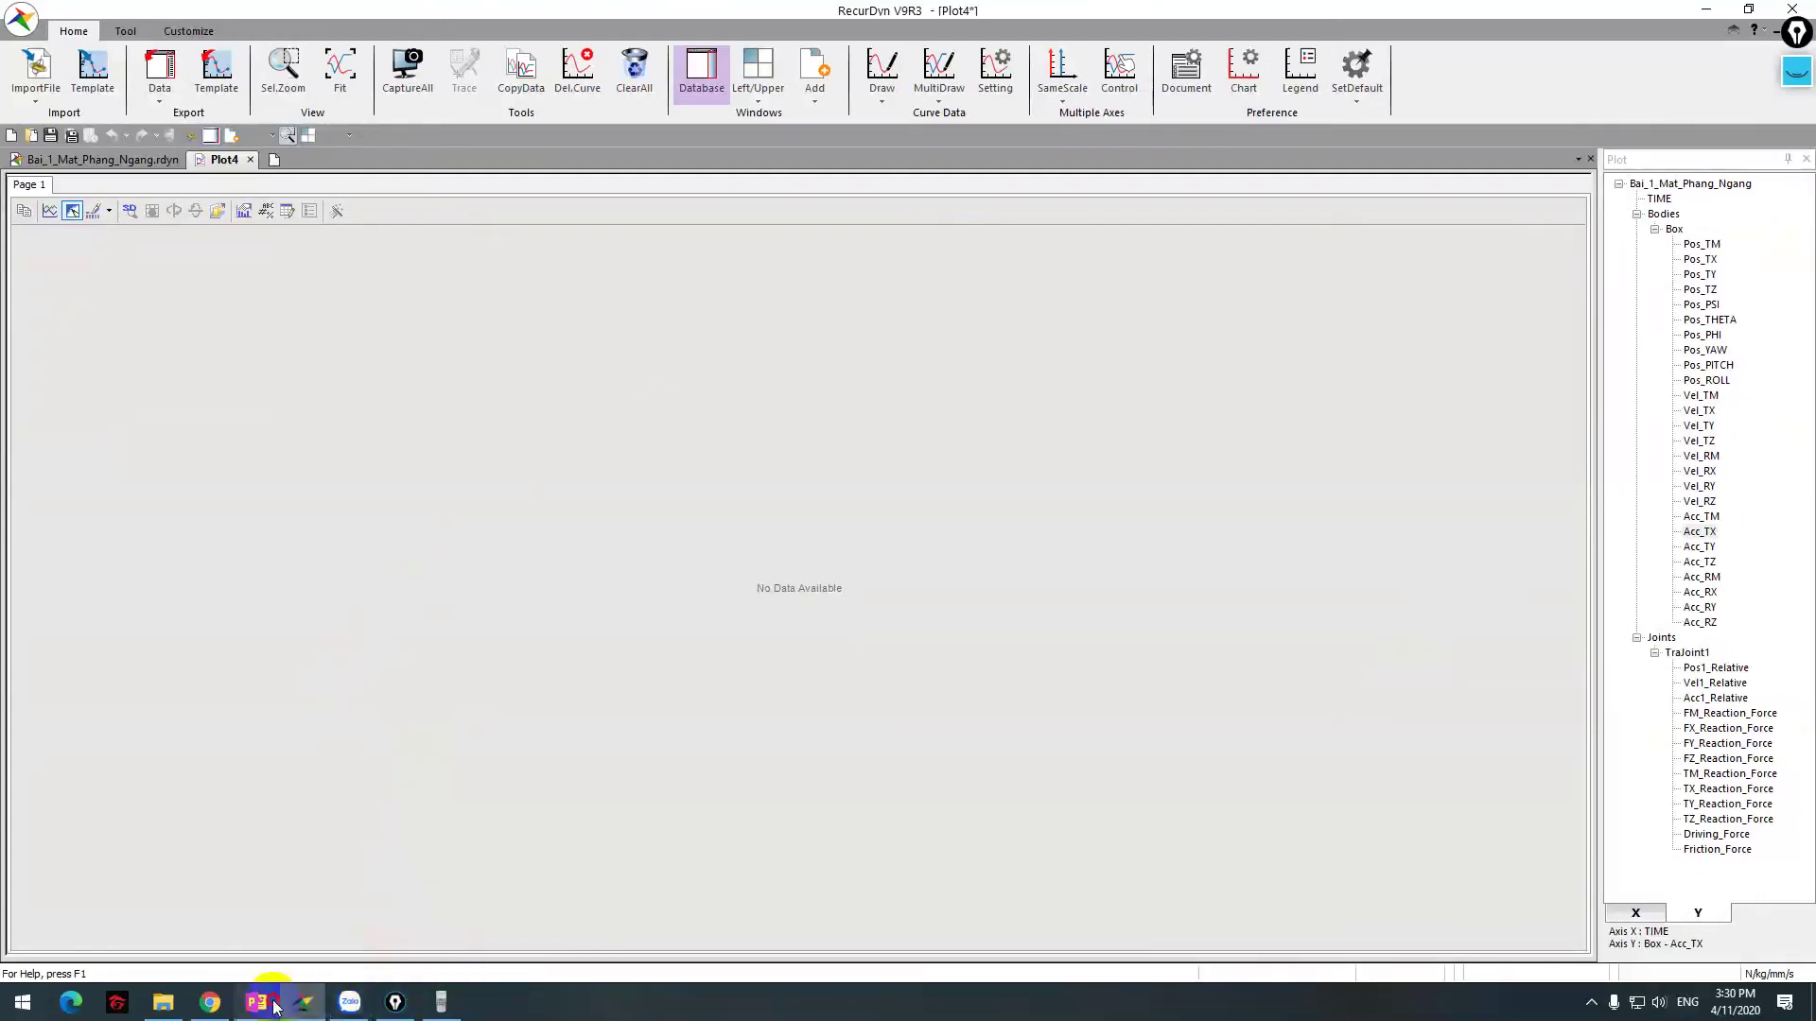
pyautogui.moveTo(255, 1000)
pyautogui.click(206, 944)
pyautogui.click(194, 559)
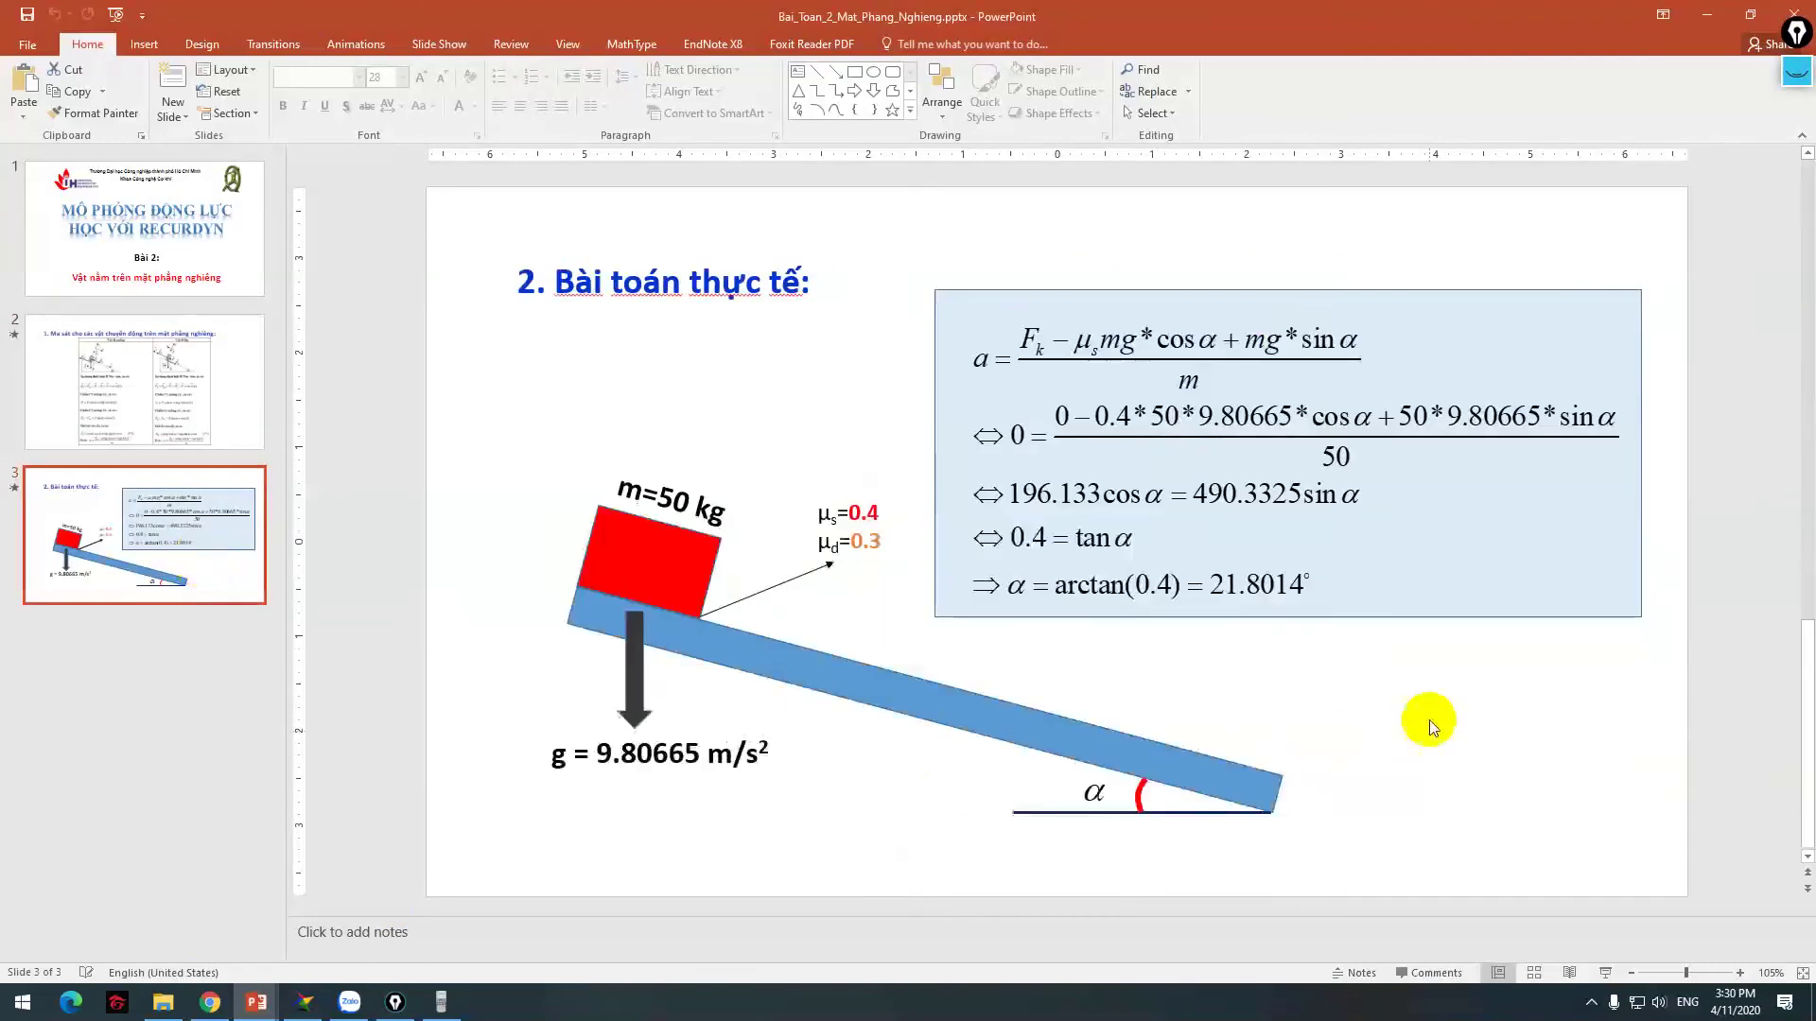
# Step: Switch to the RecurDyn model and rotate the Box and the Ground plane counterclockwise by 21 degrees back to horizontal
pyautogui.click(303, 1001)
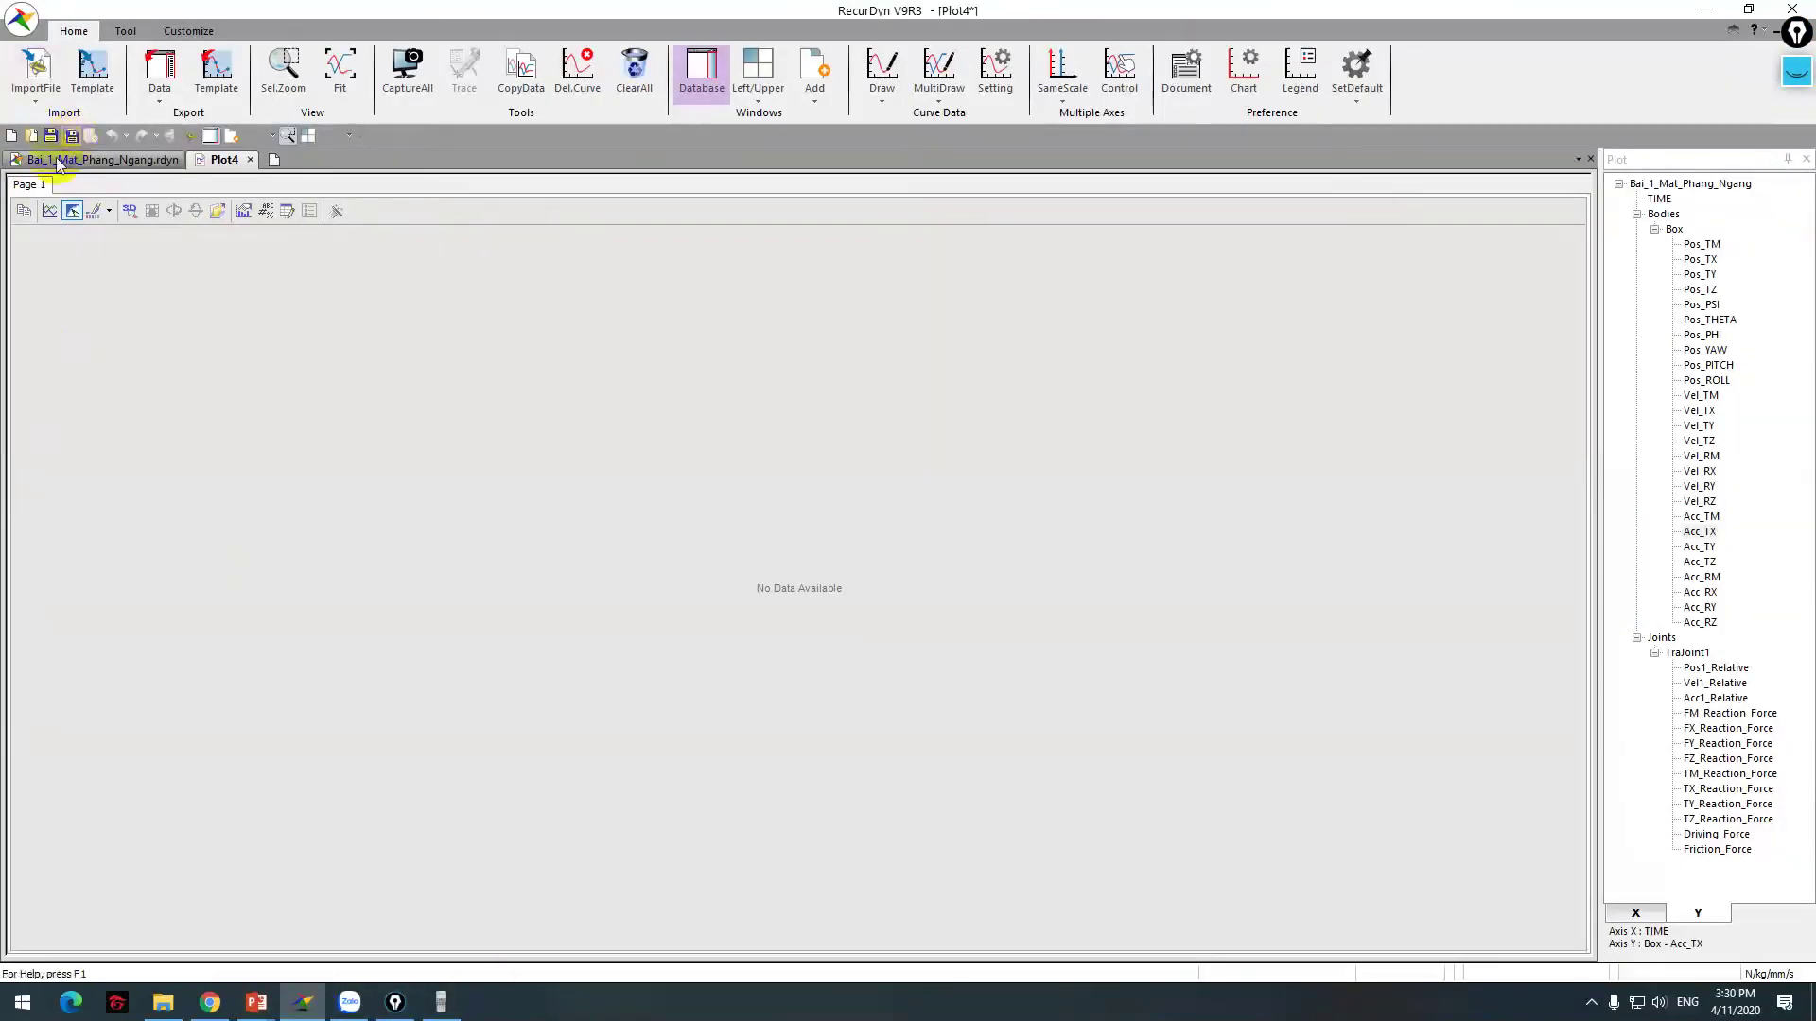
pyautogui.click(111, 161)
pyautogui.click(696, 559)
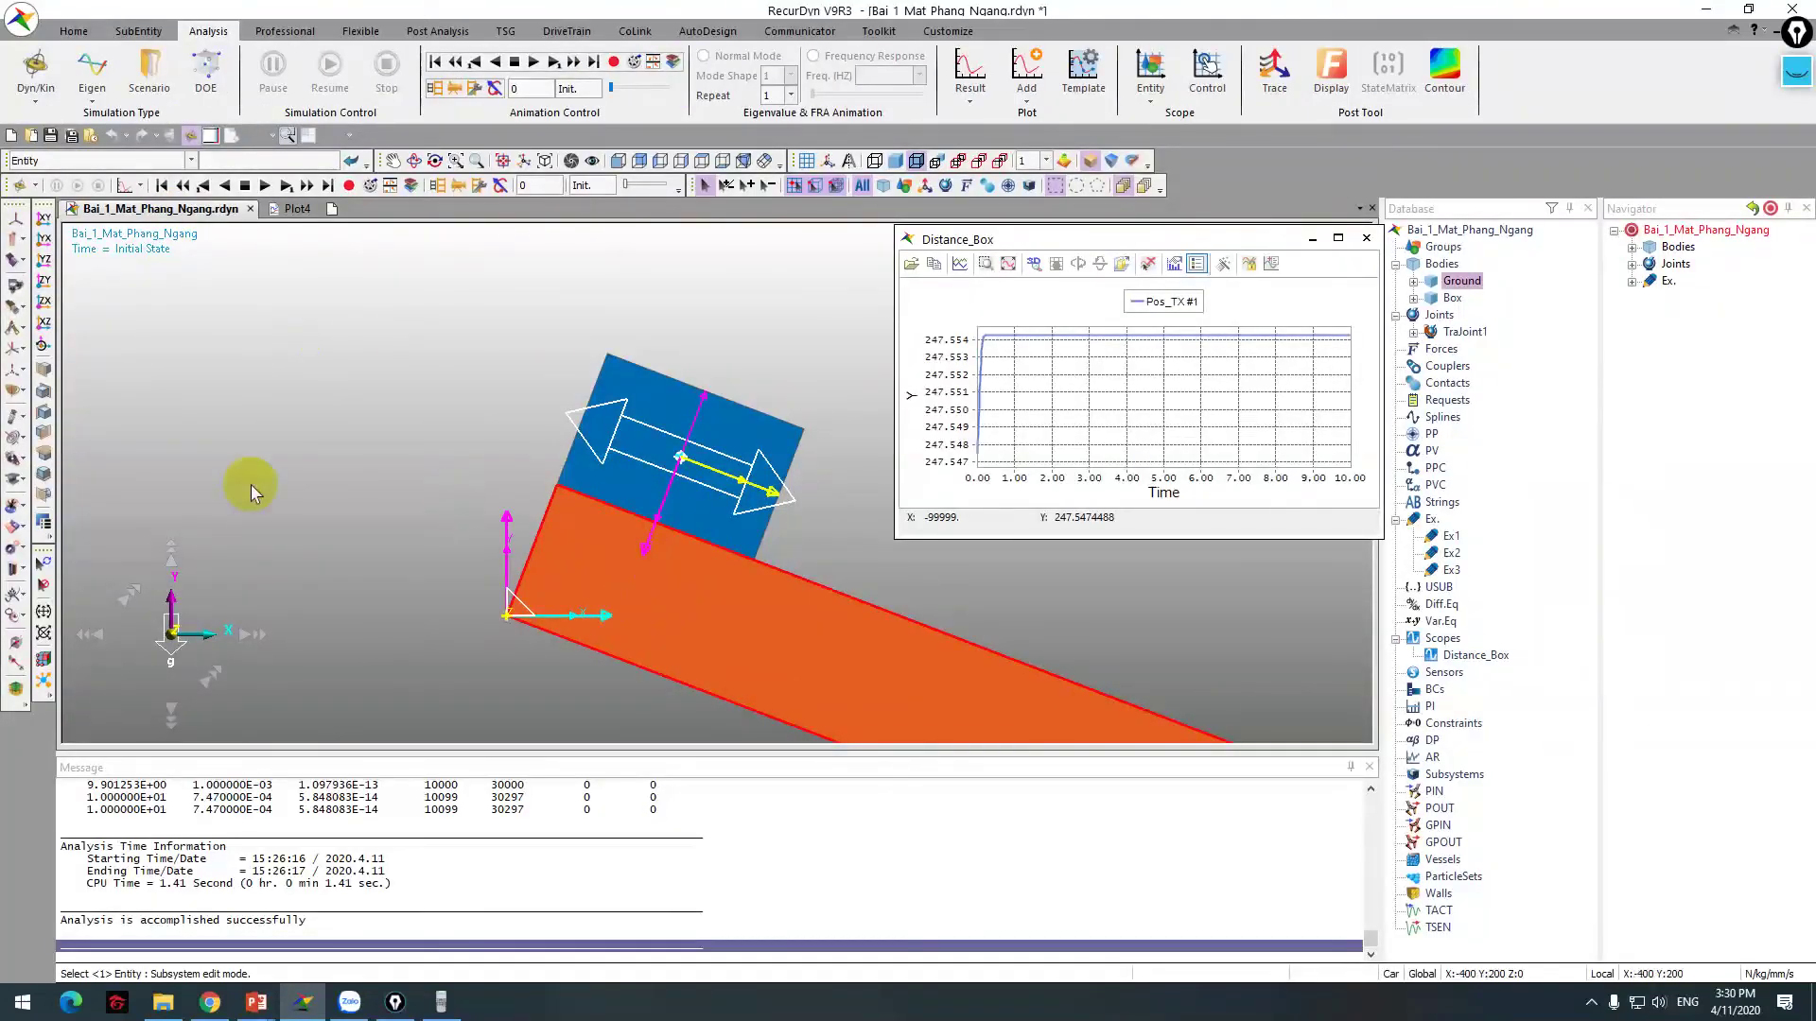
pyautogui.click(693, 602)
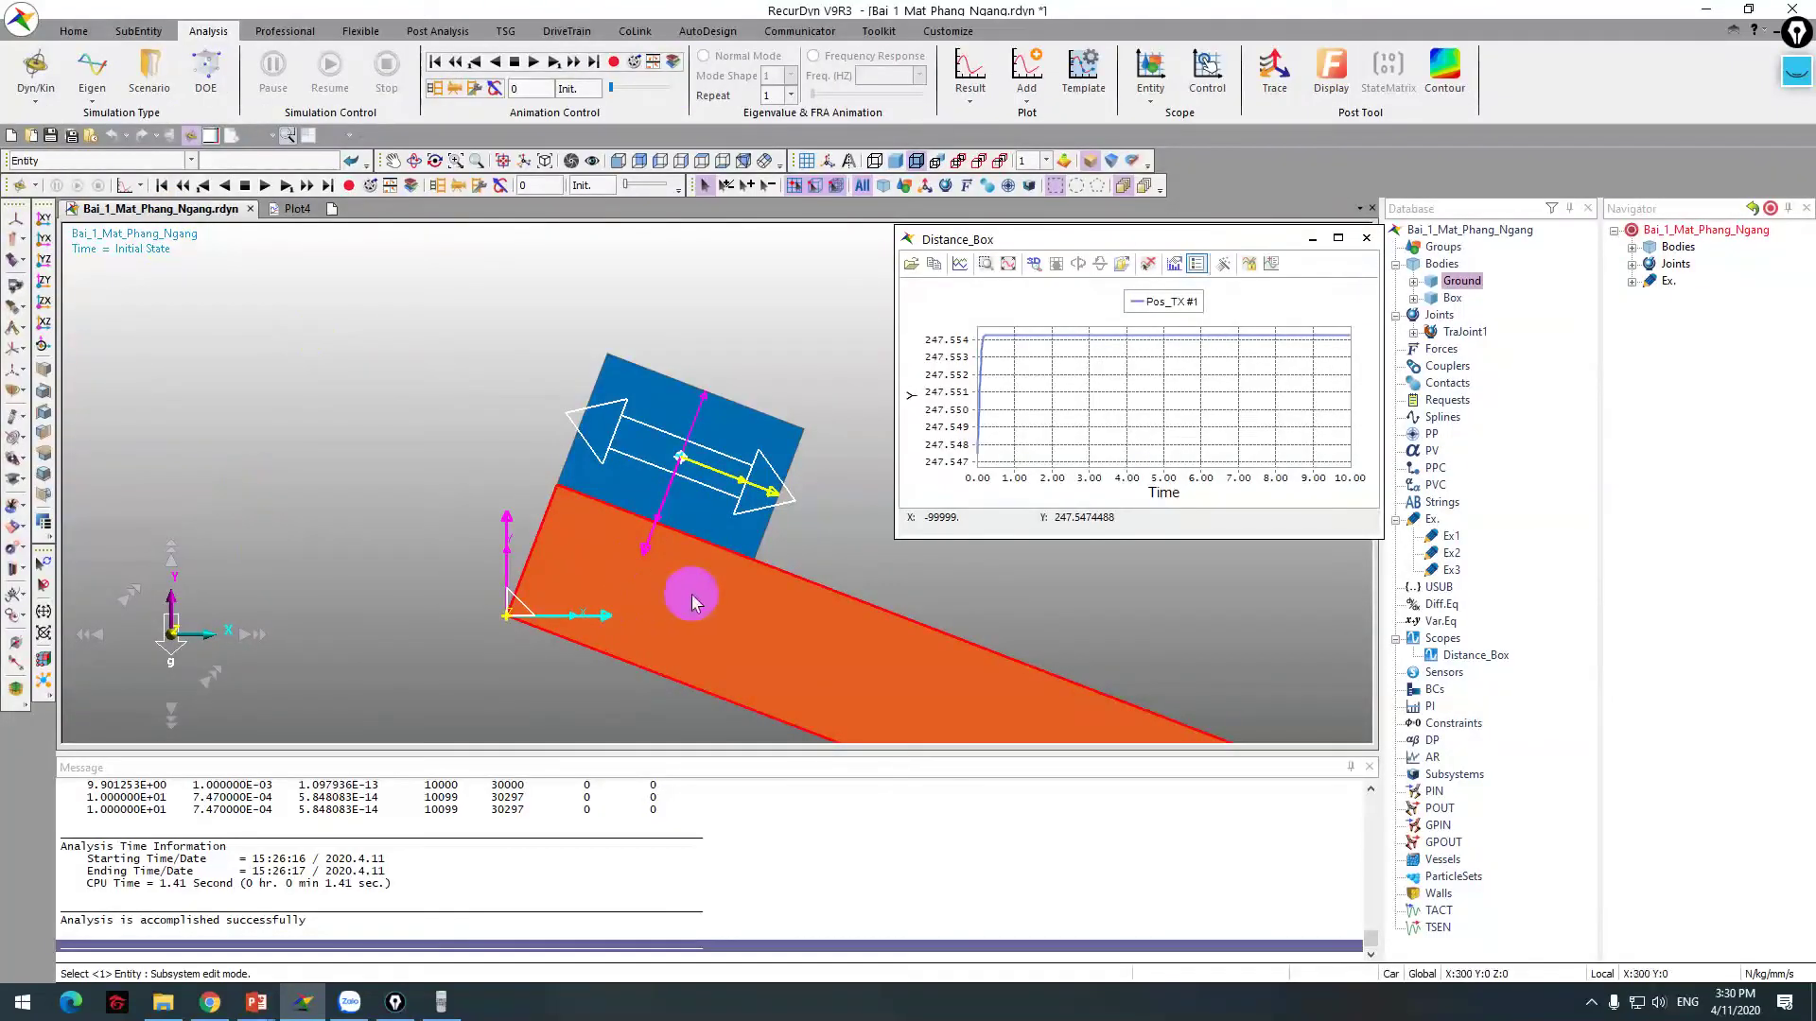
pyautogui.click(44, 613)
pyautogui.click(180, 648)
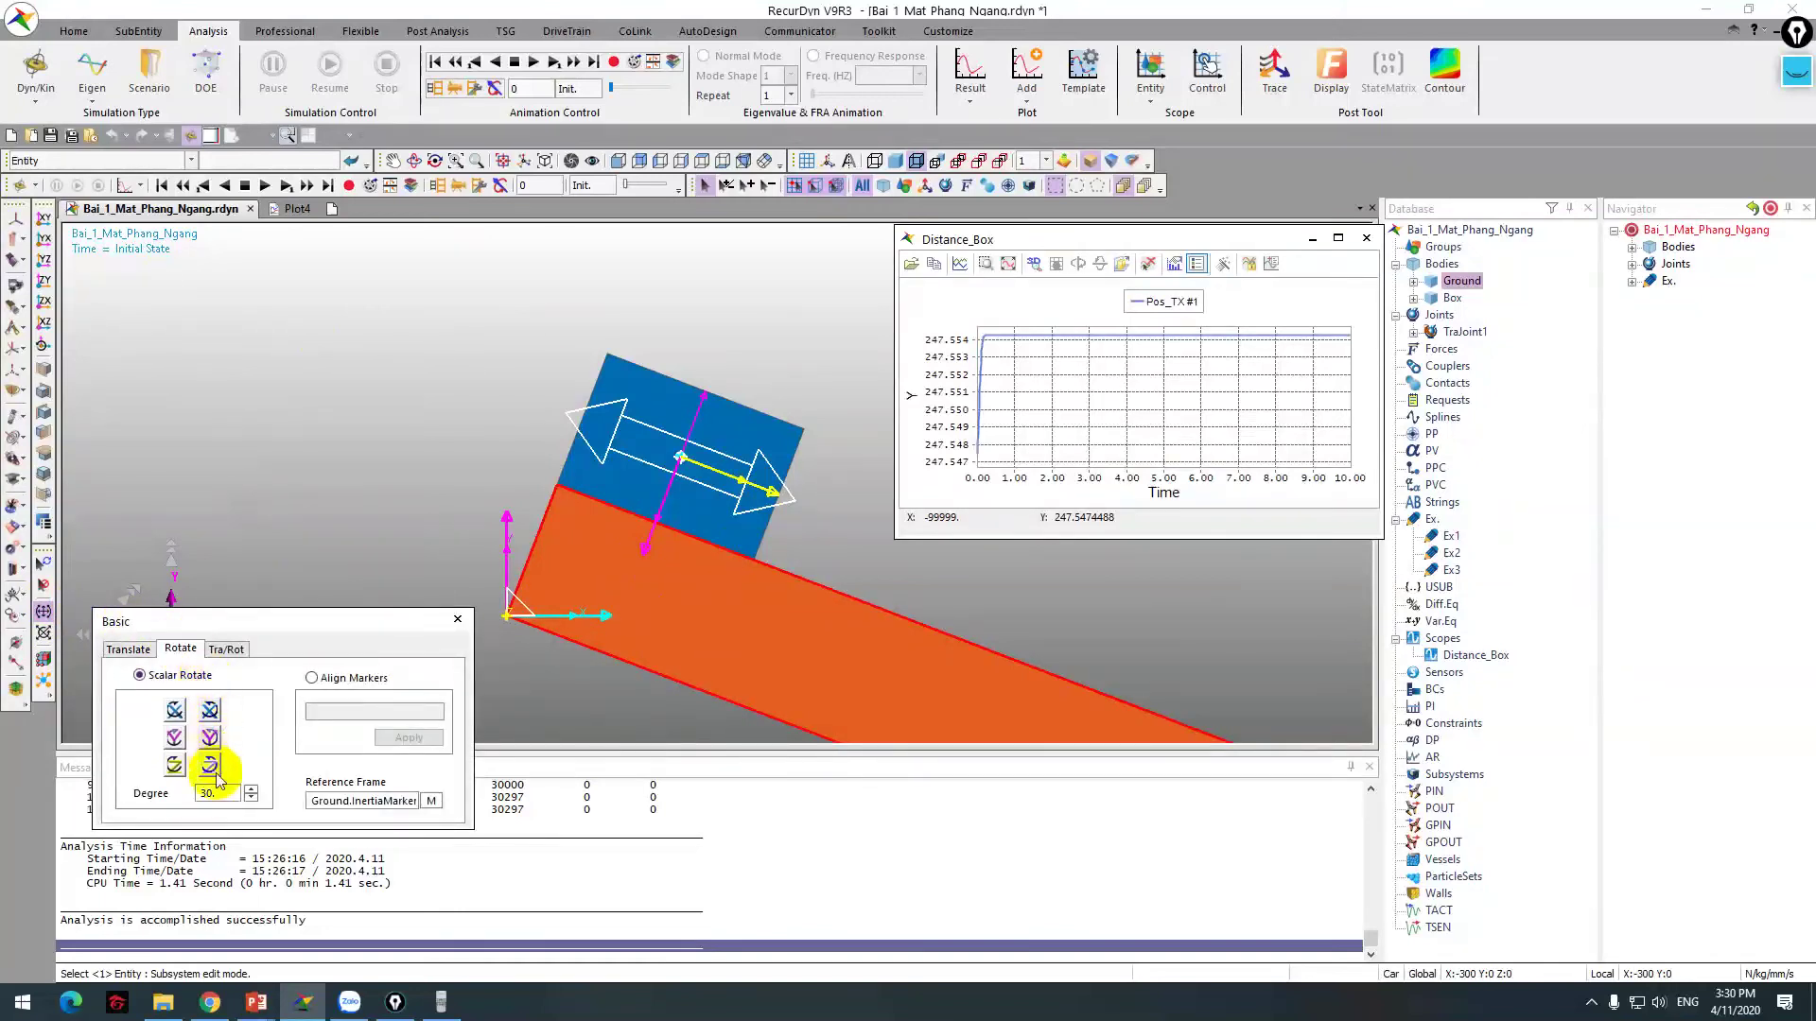
pyautogui.write('21')
pyautogui.click(565, 537)
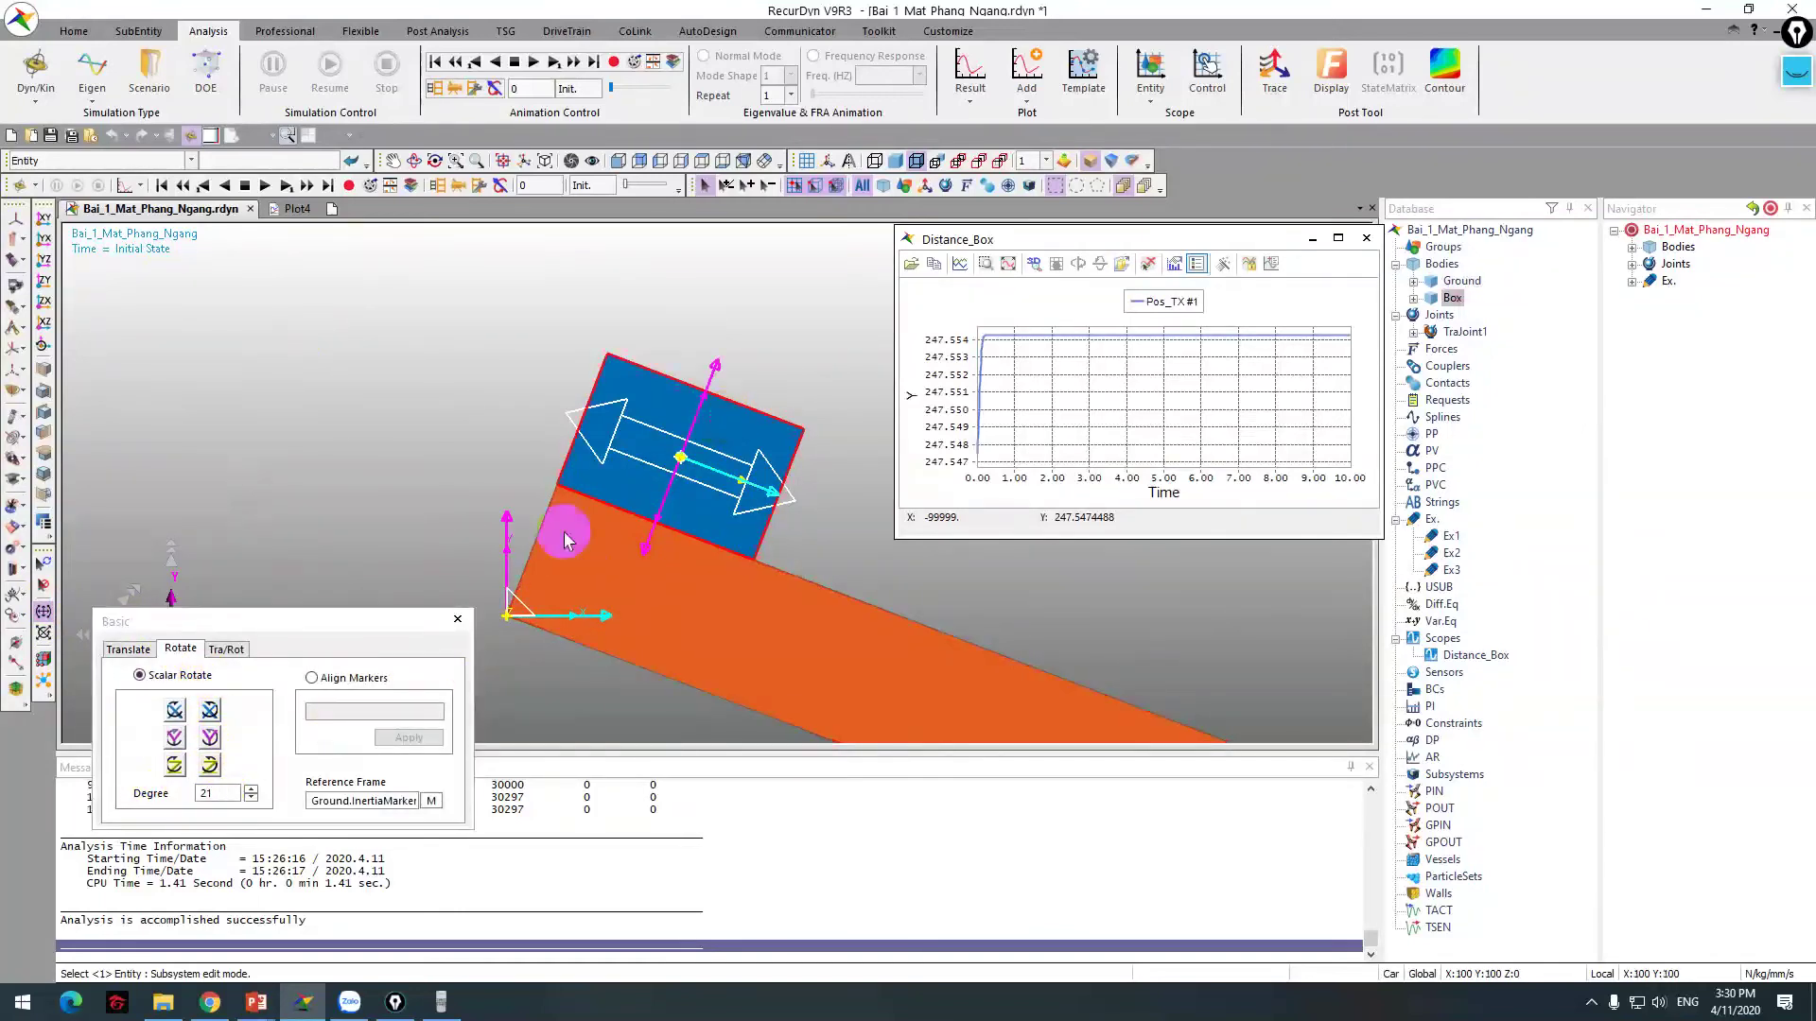
pyautogui.click(210, 764)
pyautogui.click(659, 598)
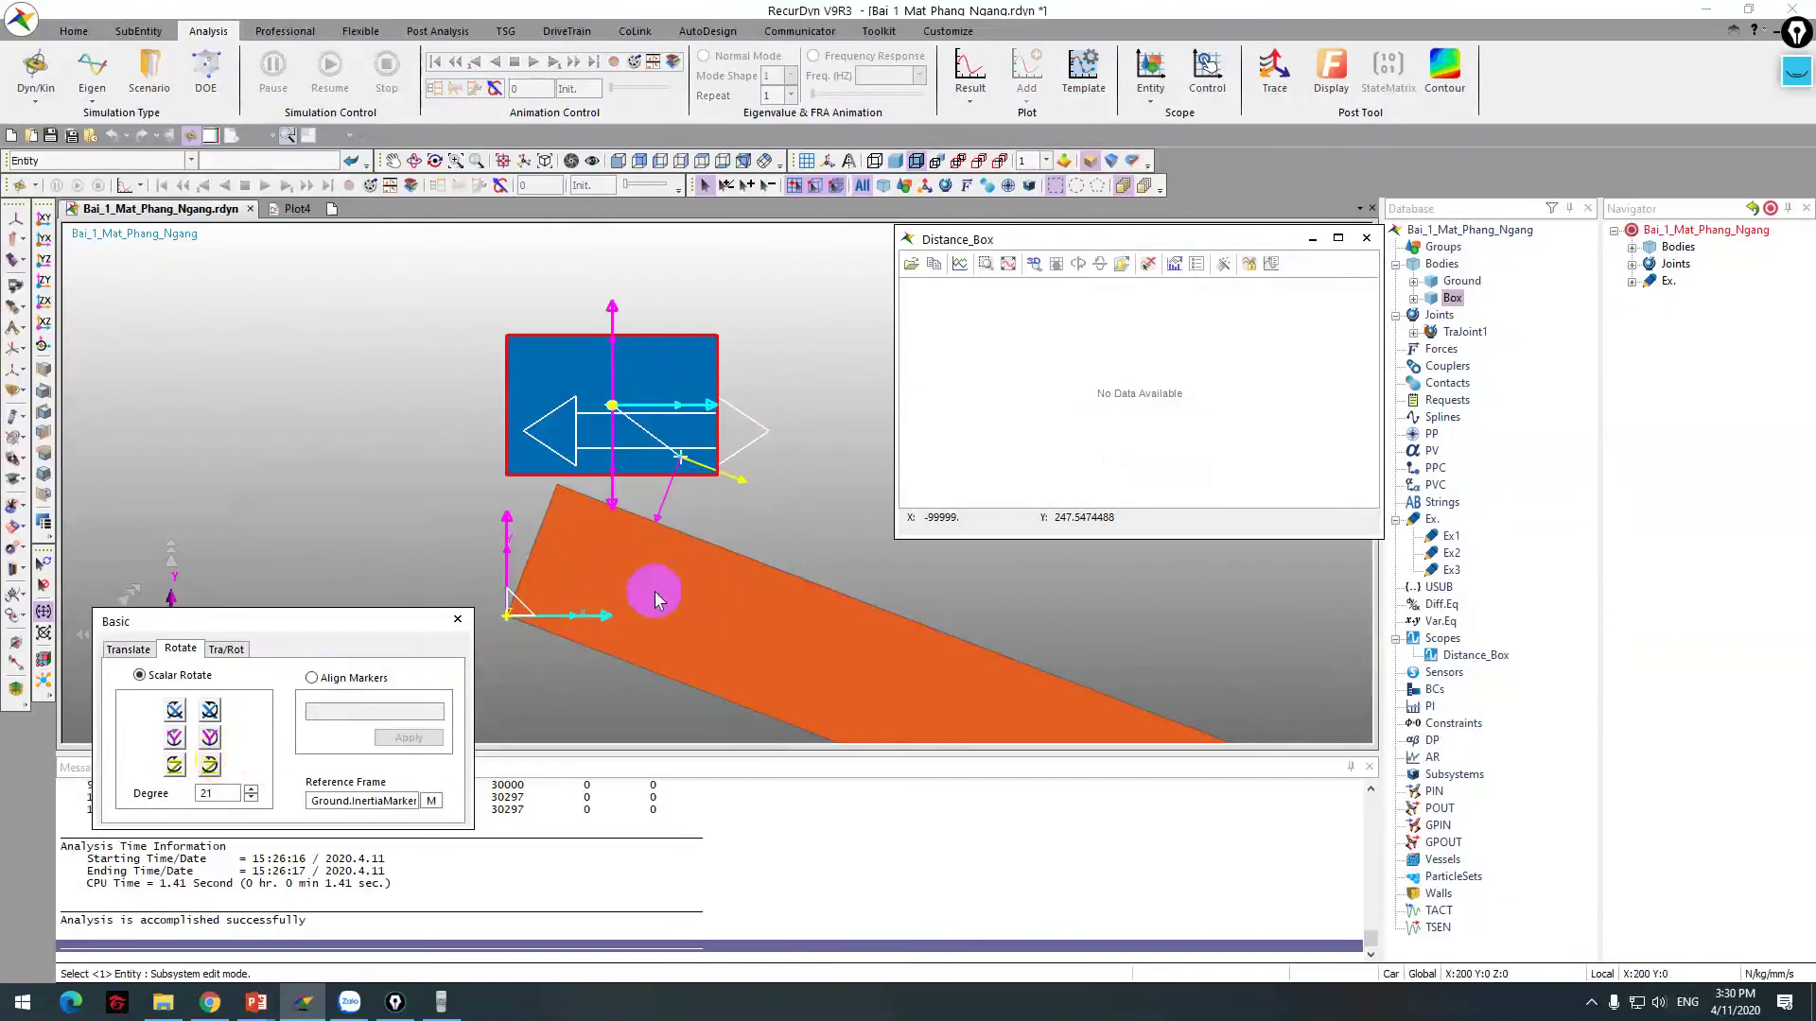
pyautogui.click(210, 764)
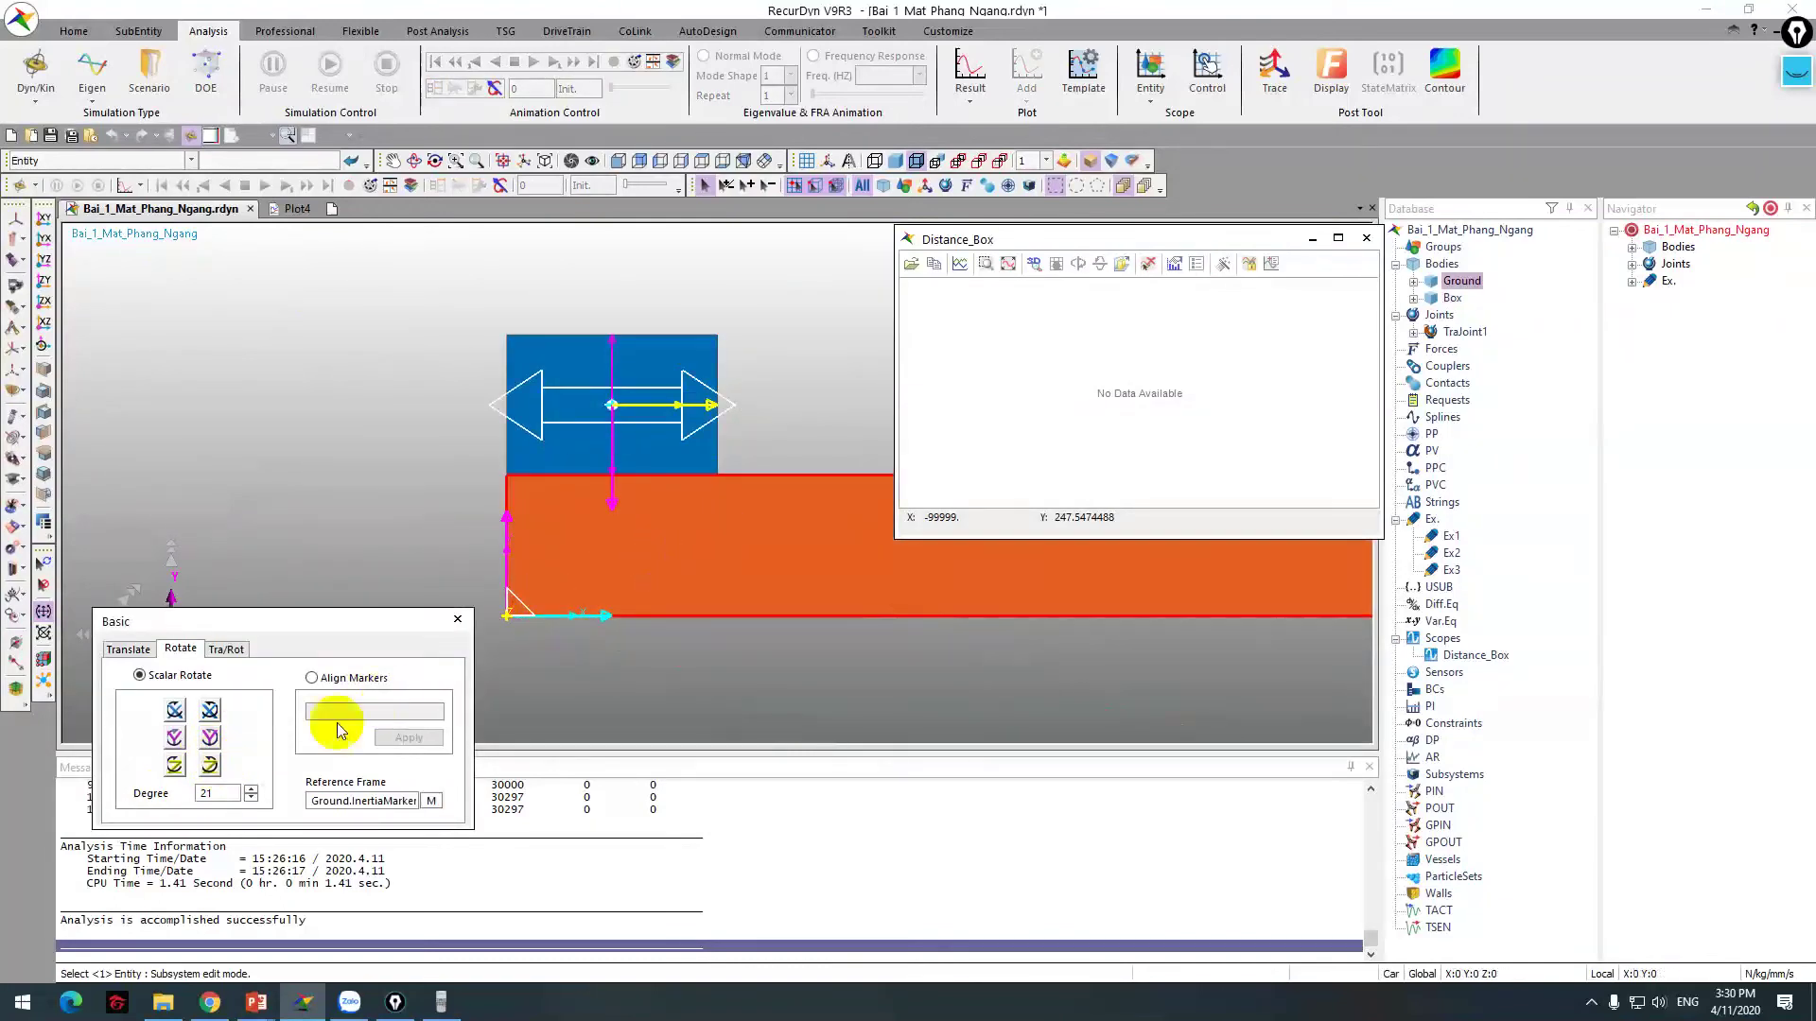
# Step: Rotate the Ground plane and the Box clockwise by 21.9 degrees to form the new incline, and close the Basic dialog
pyautogui.click(228, 794)
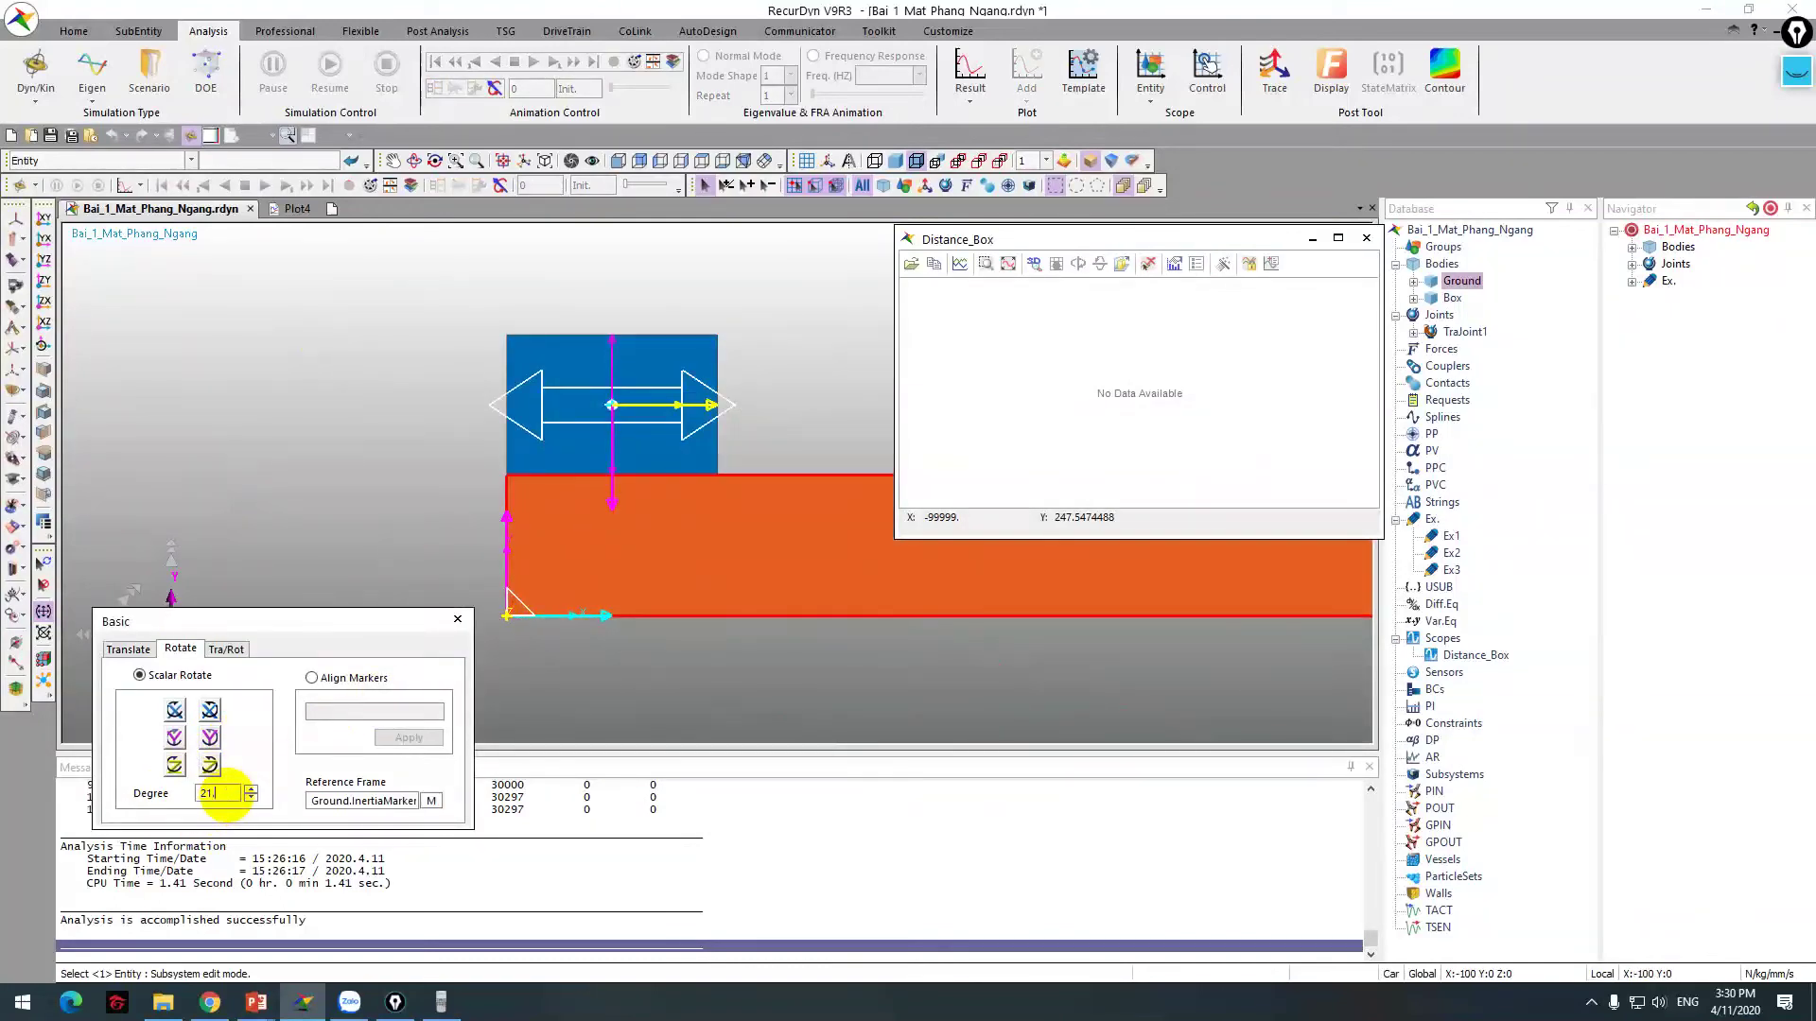
pyautogui.click(631, 580)
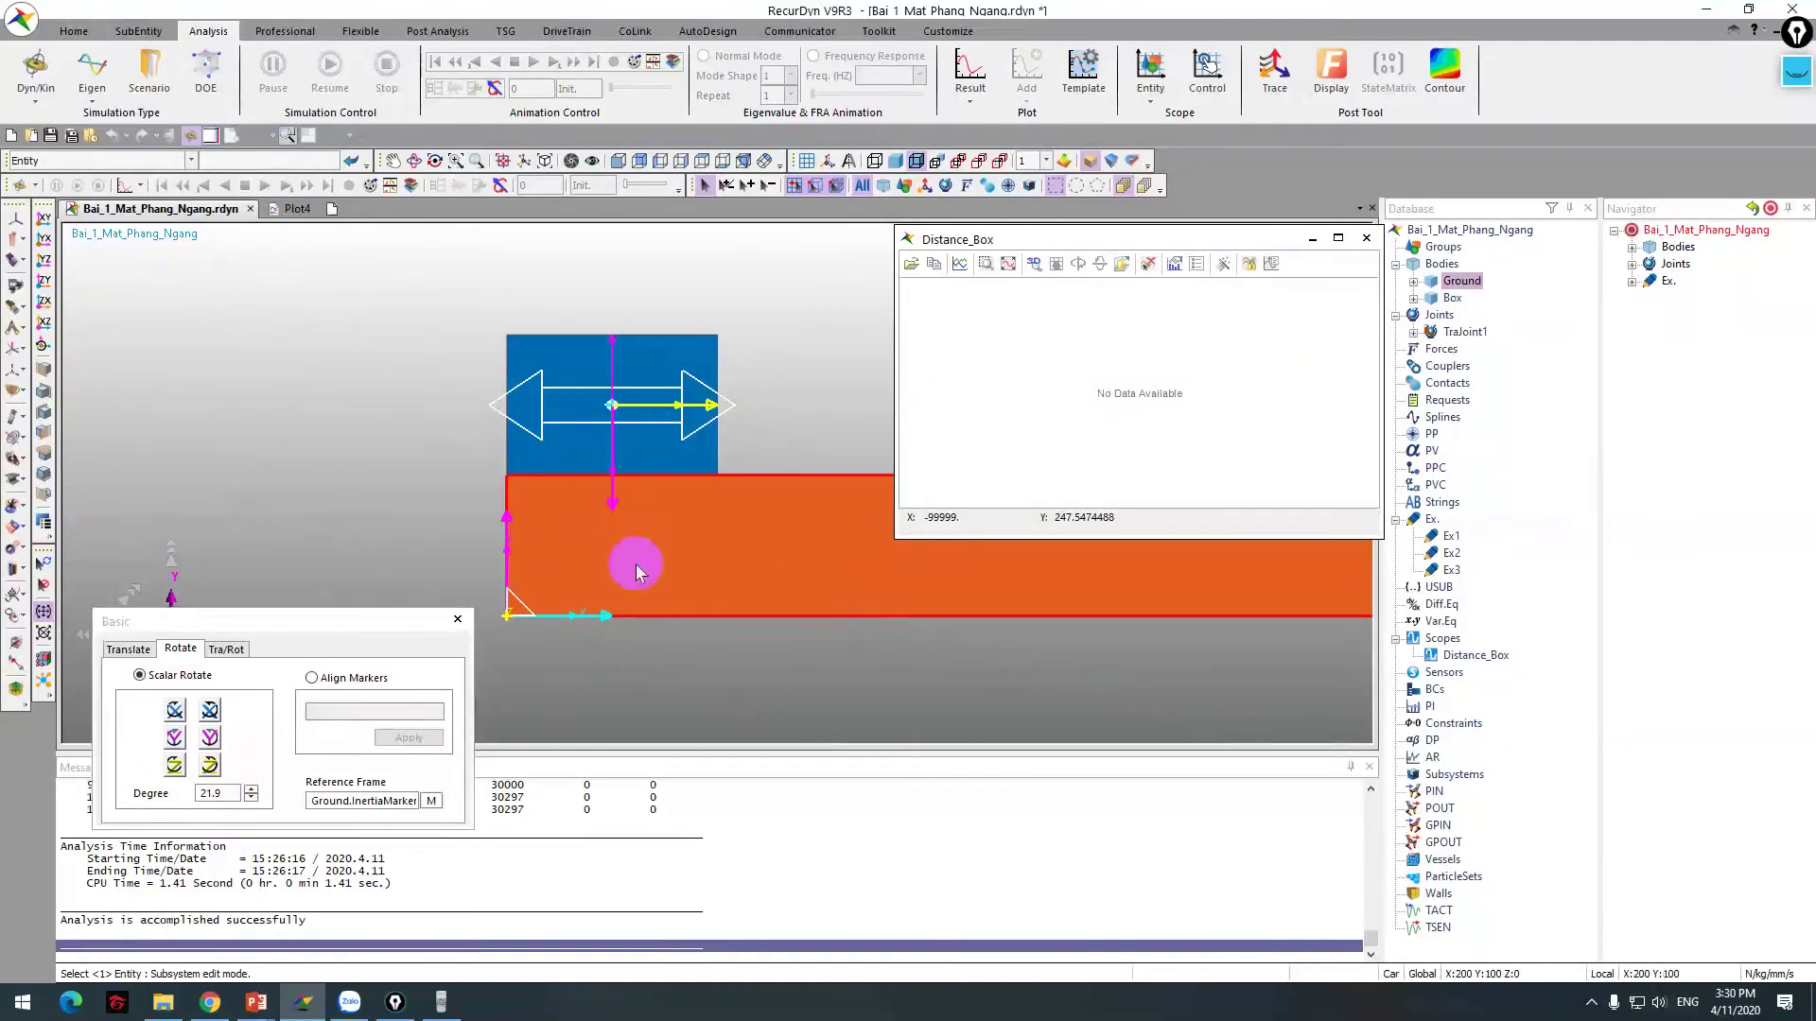
pyautogui.click(174, 766)
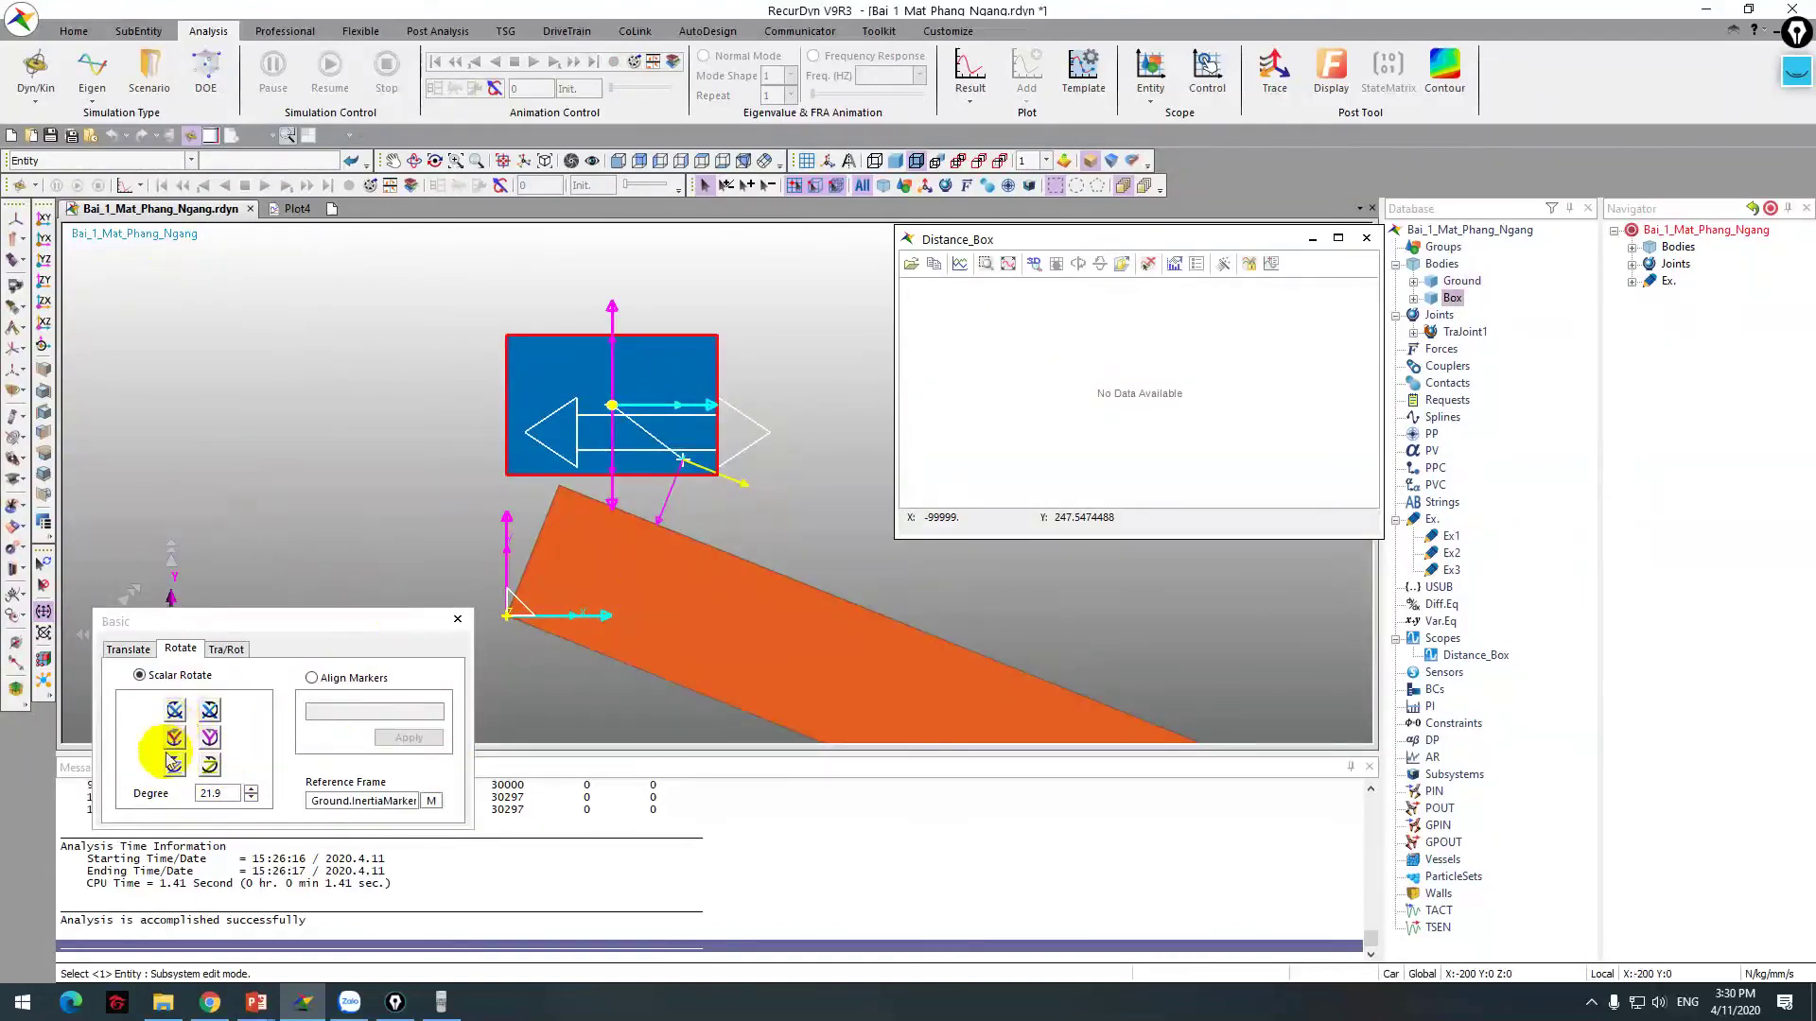
pyautogui.click(174, 766)
pyautogui.click(457, 619)
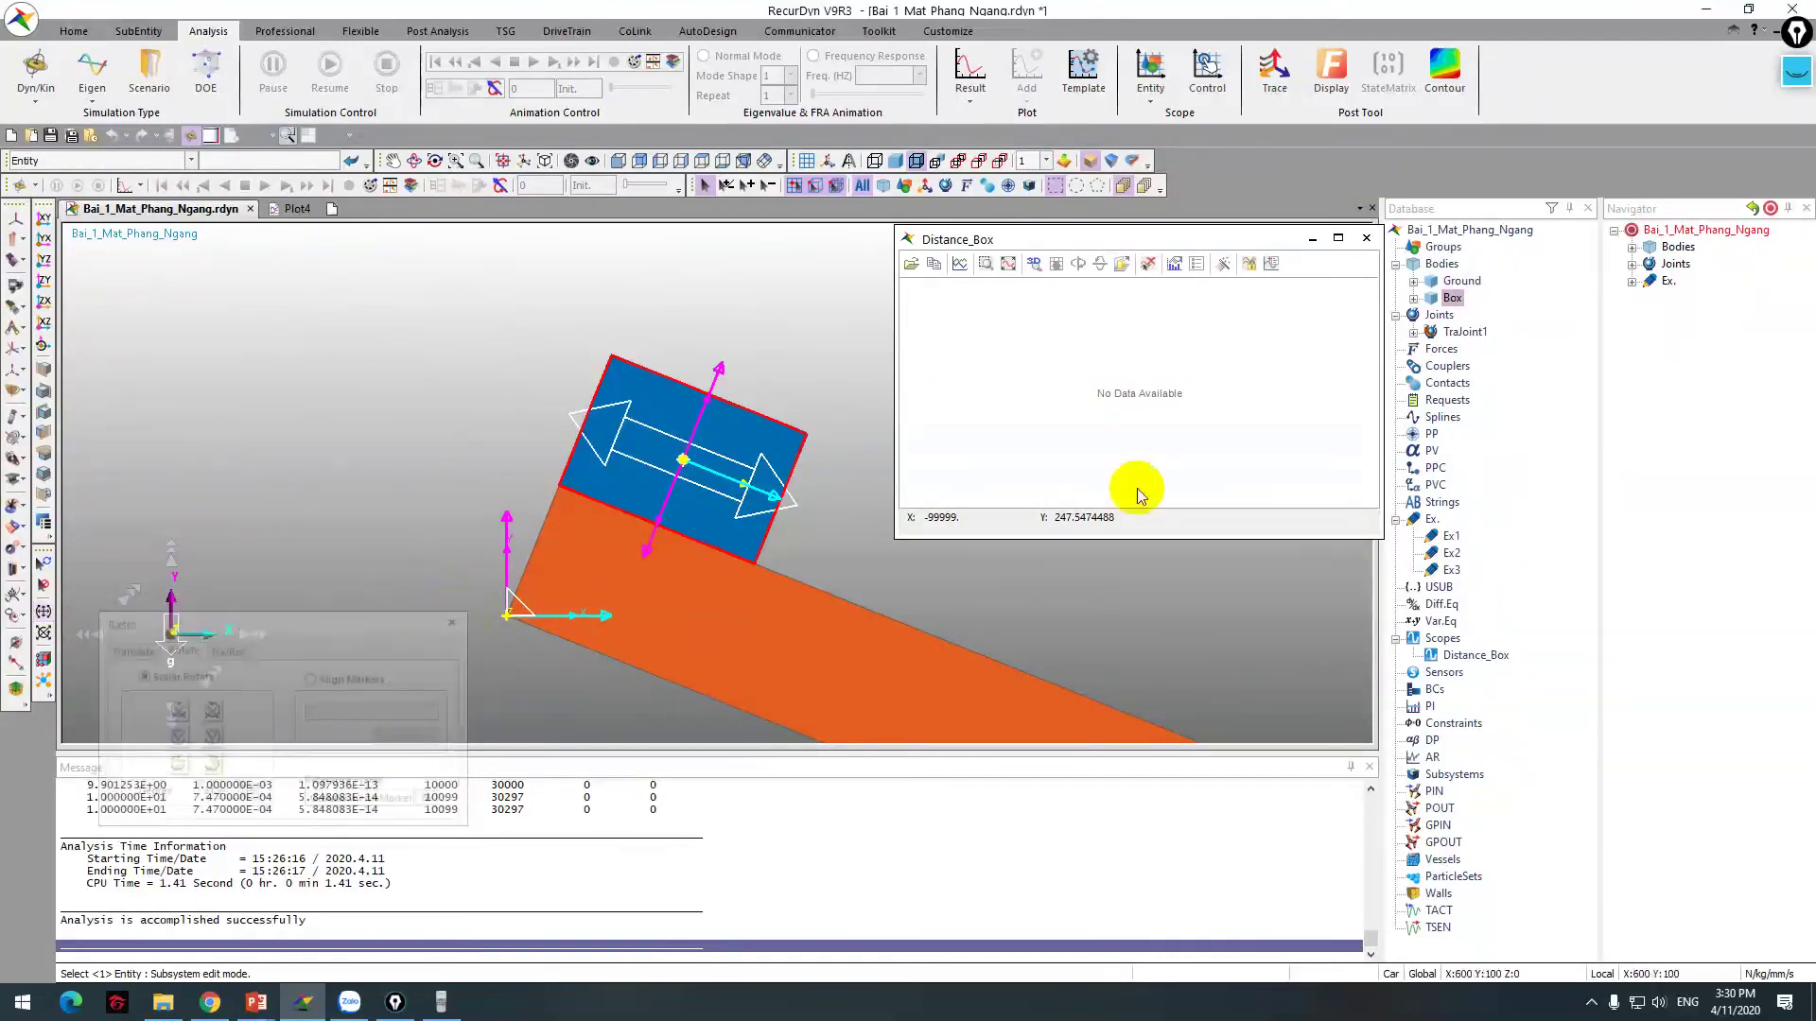
# Step: Check the Euler angle in the properties of the Box body's Marker2, and close them without changes
pyautogui.click(1413, 298)
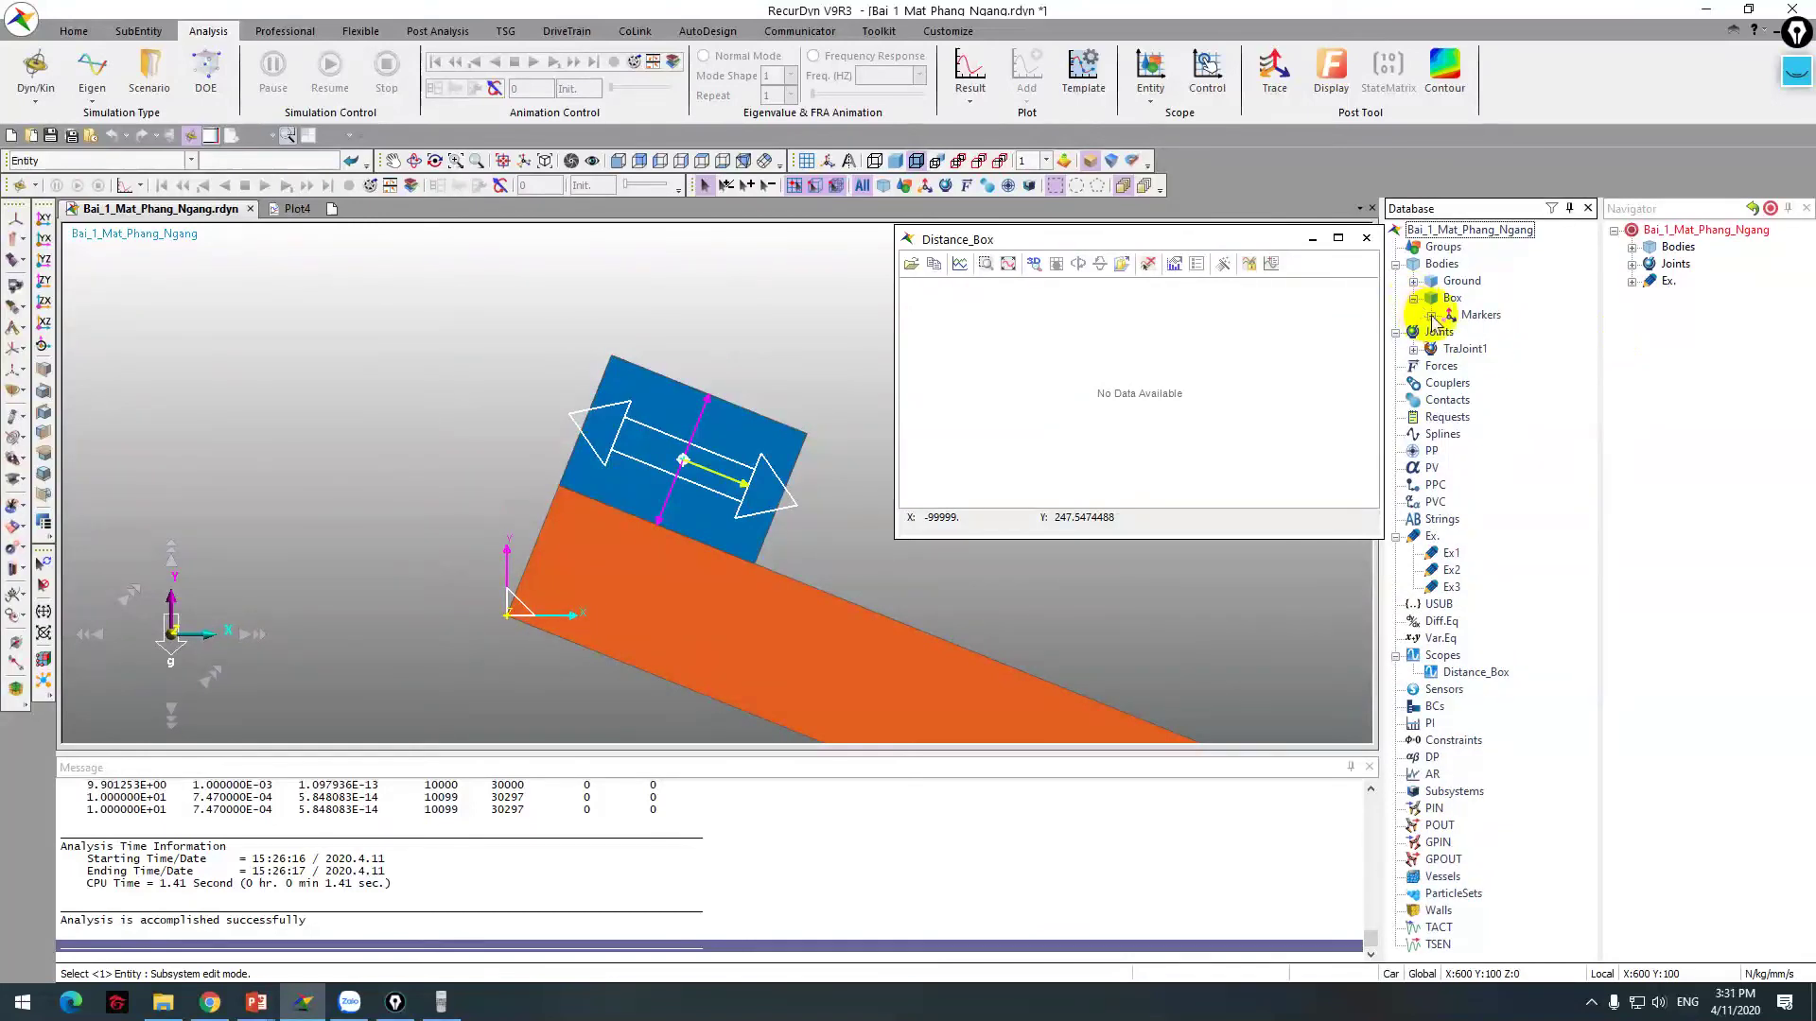
pyautogui.click(1432, 315)
pyautogui.rightClick(1466, 368)
pyautogui.click(1537, 376)
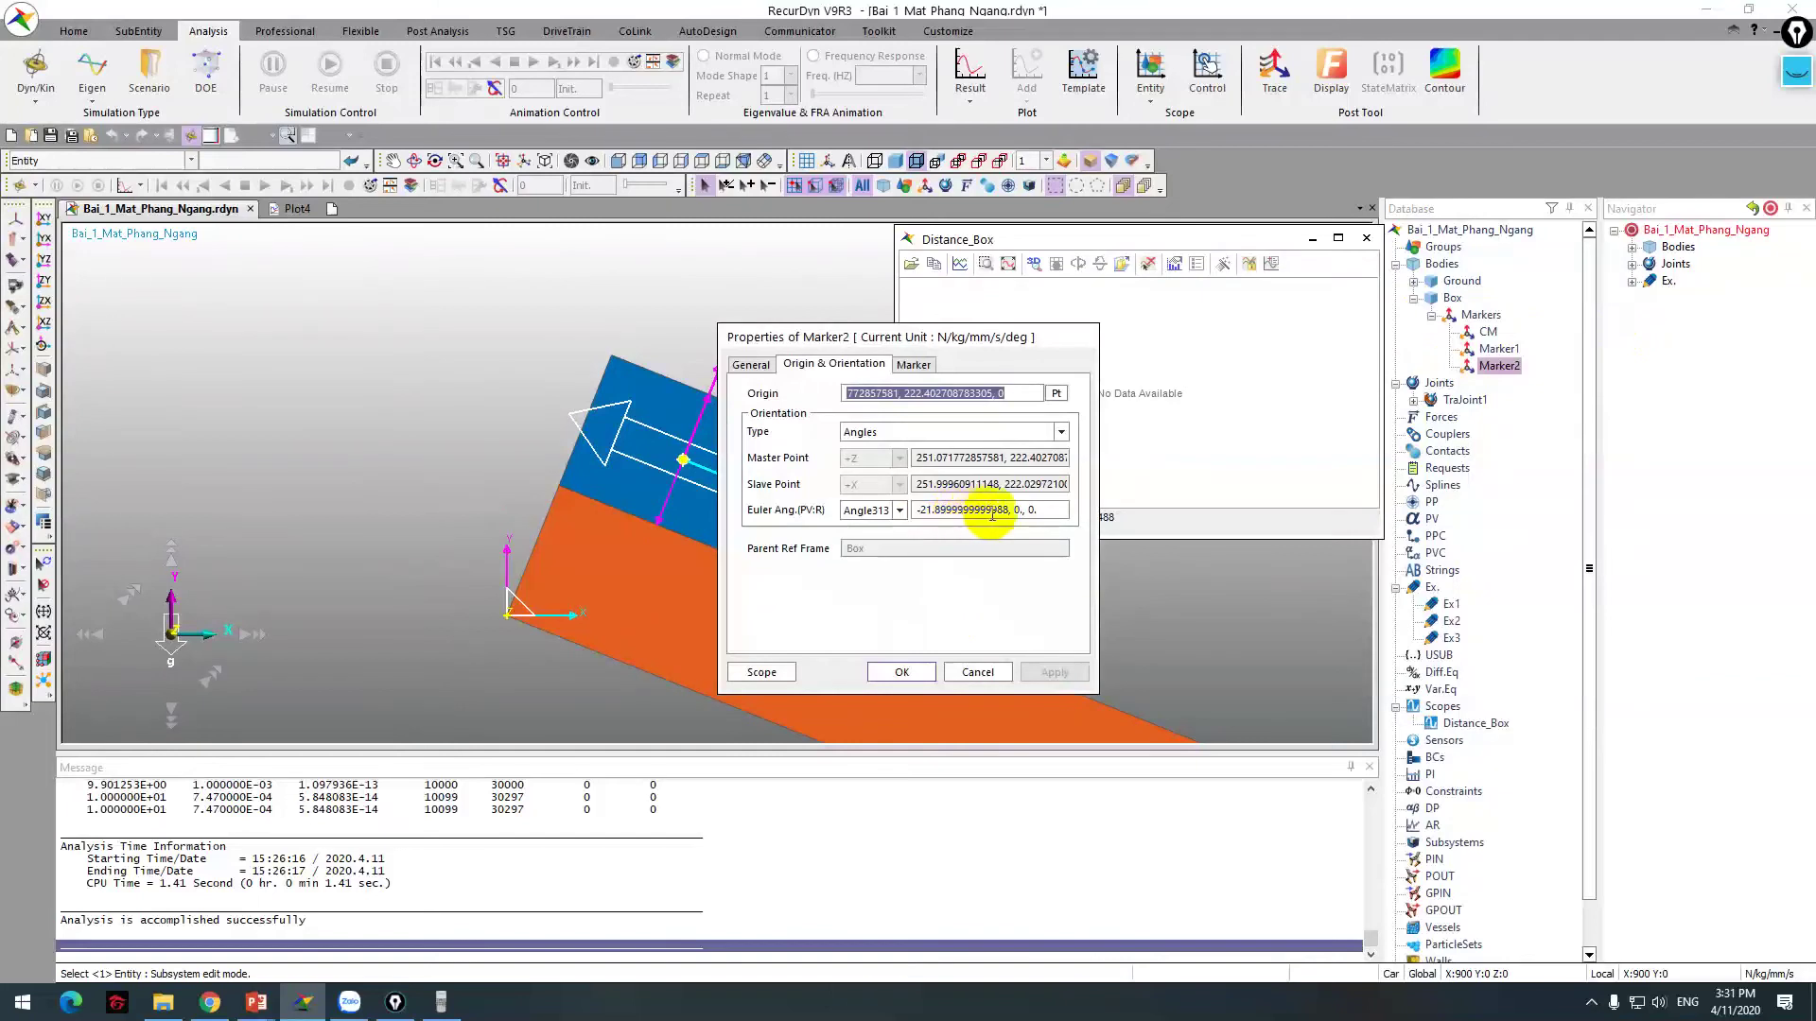
pyautogui.moveTo(1008, 511); pyautogui.dragTo(936, 510)
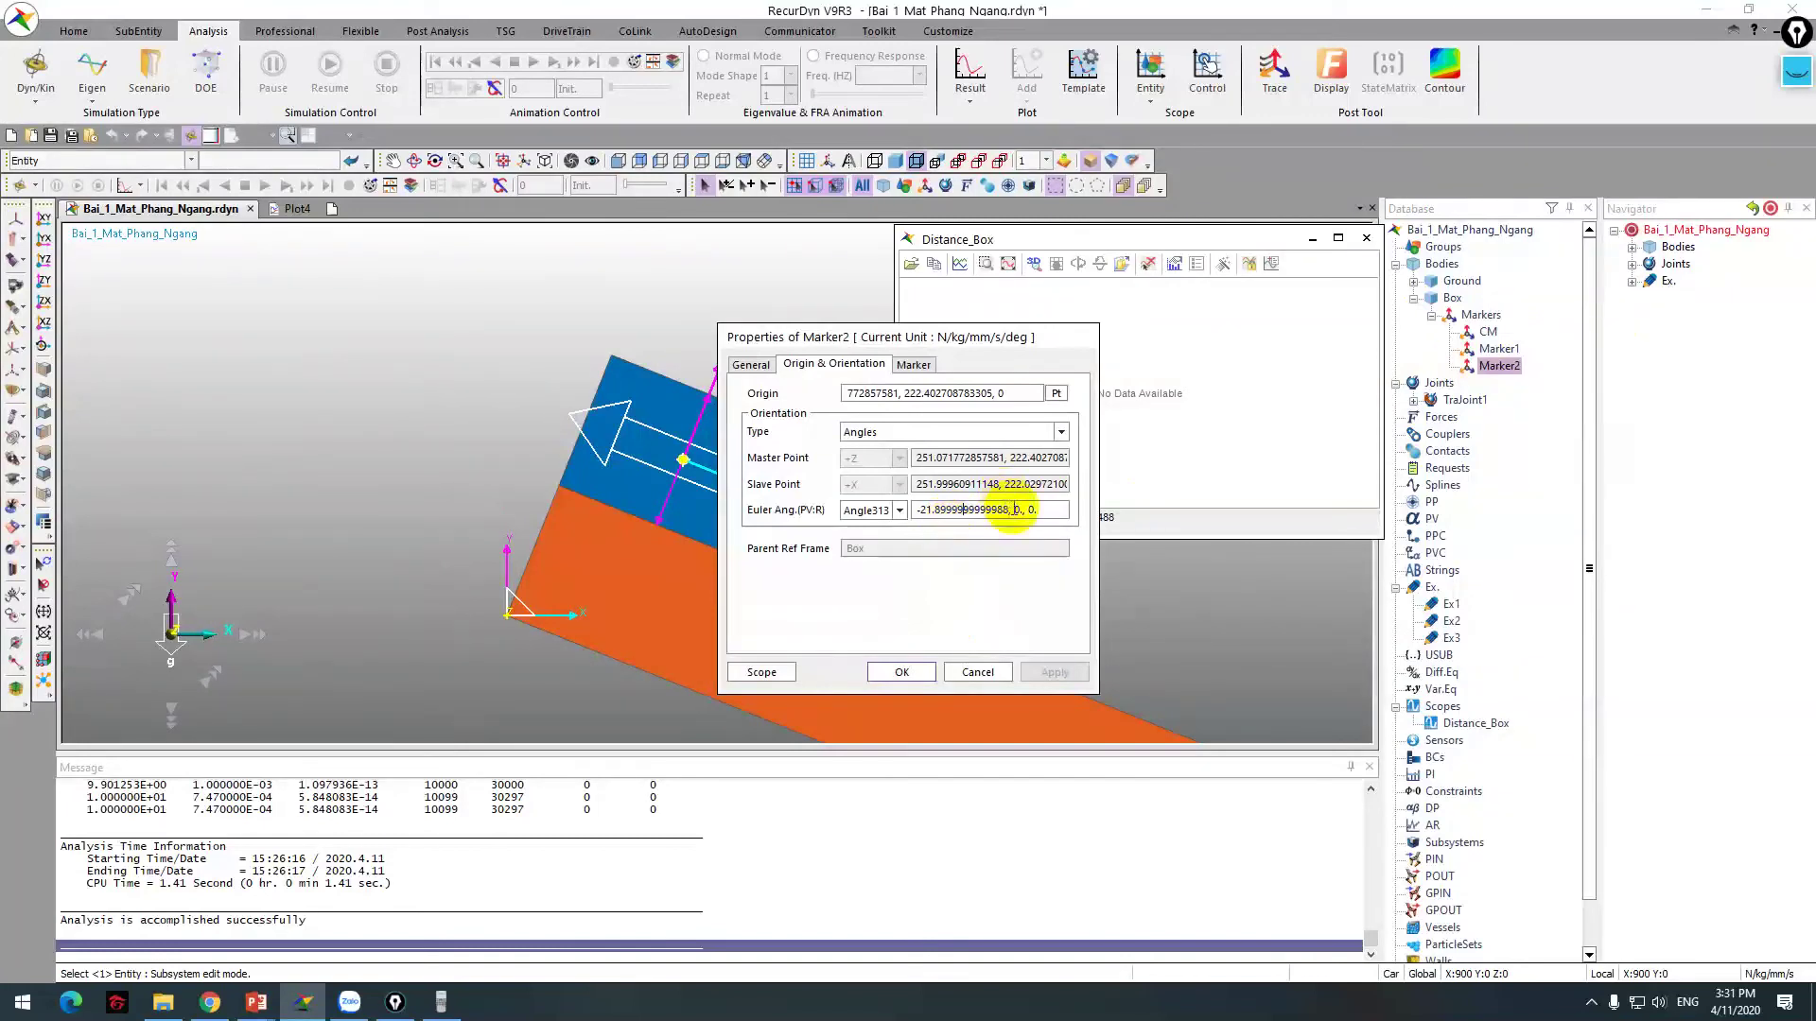
pyautogui.click(980, 673)
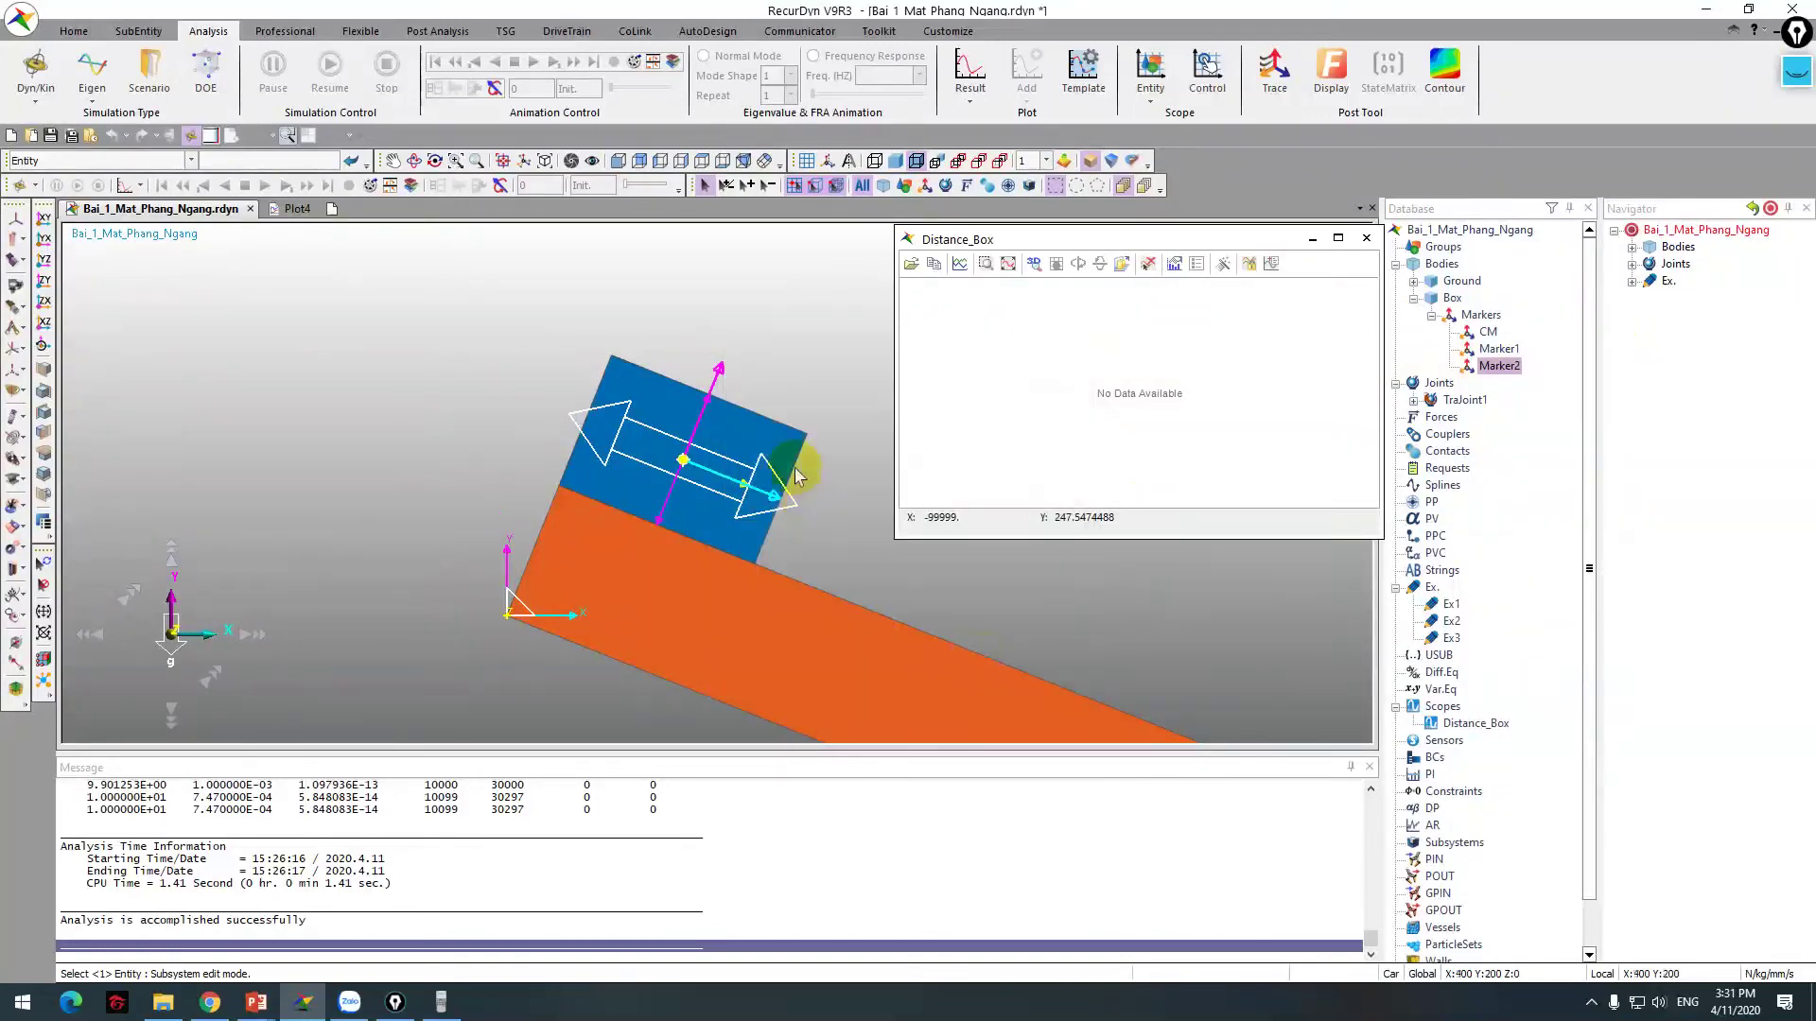
# Step: Run the Dynamic/Kinematic Analysis with the existing settings and examine the Pos_TX curve in the Distance_Box scope
pyautogui.click(35, 68)
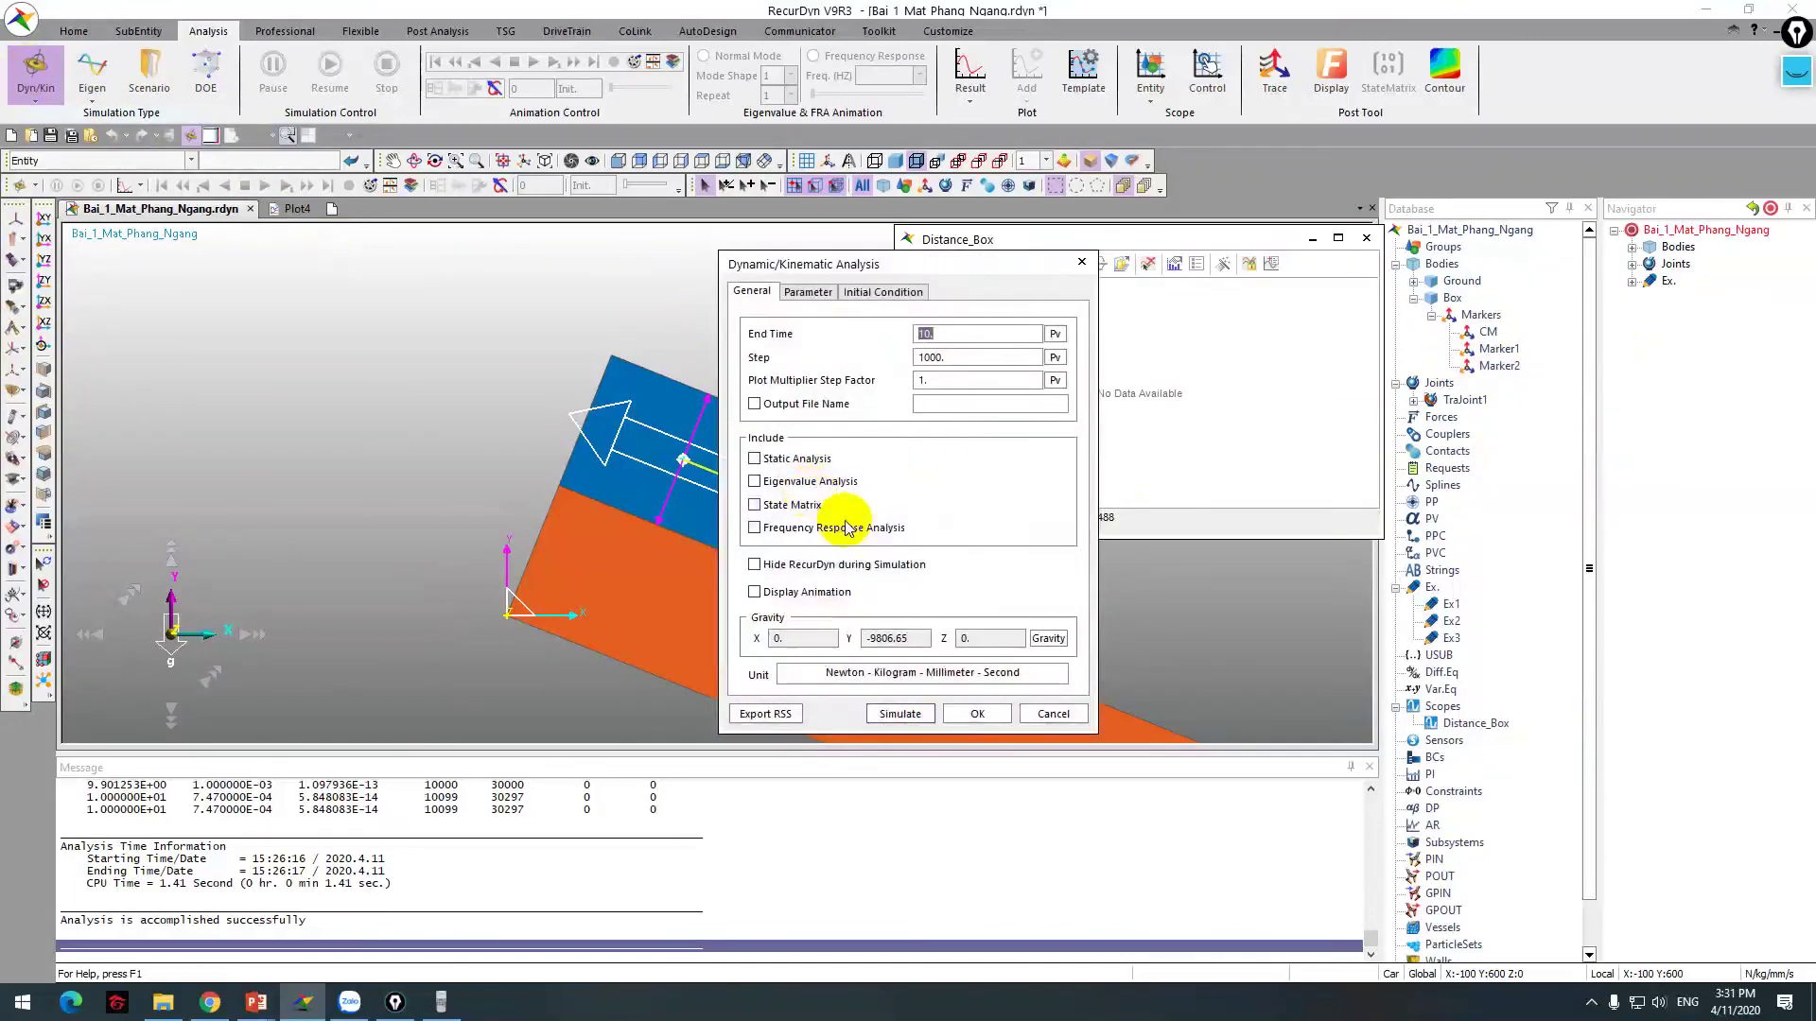
pyautogui.click(899, 716)
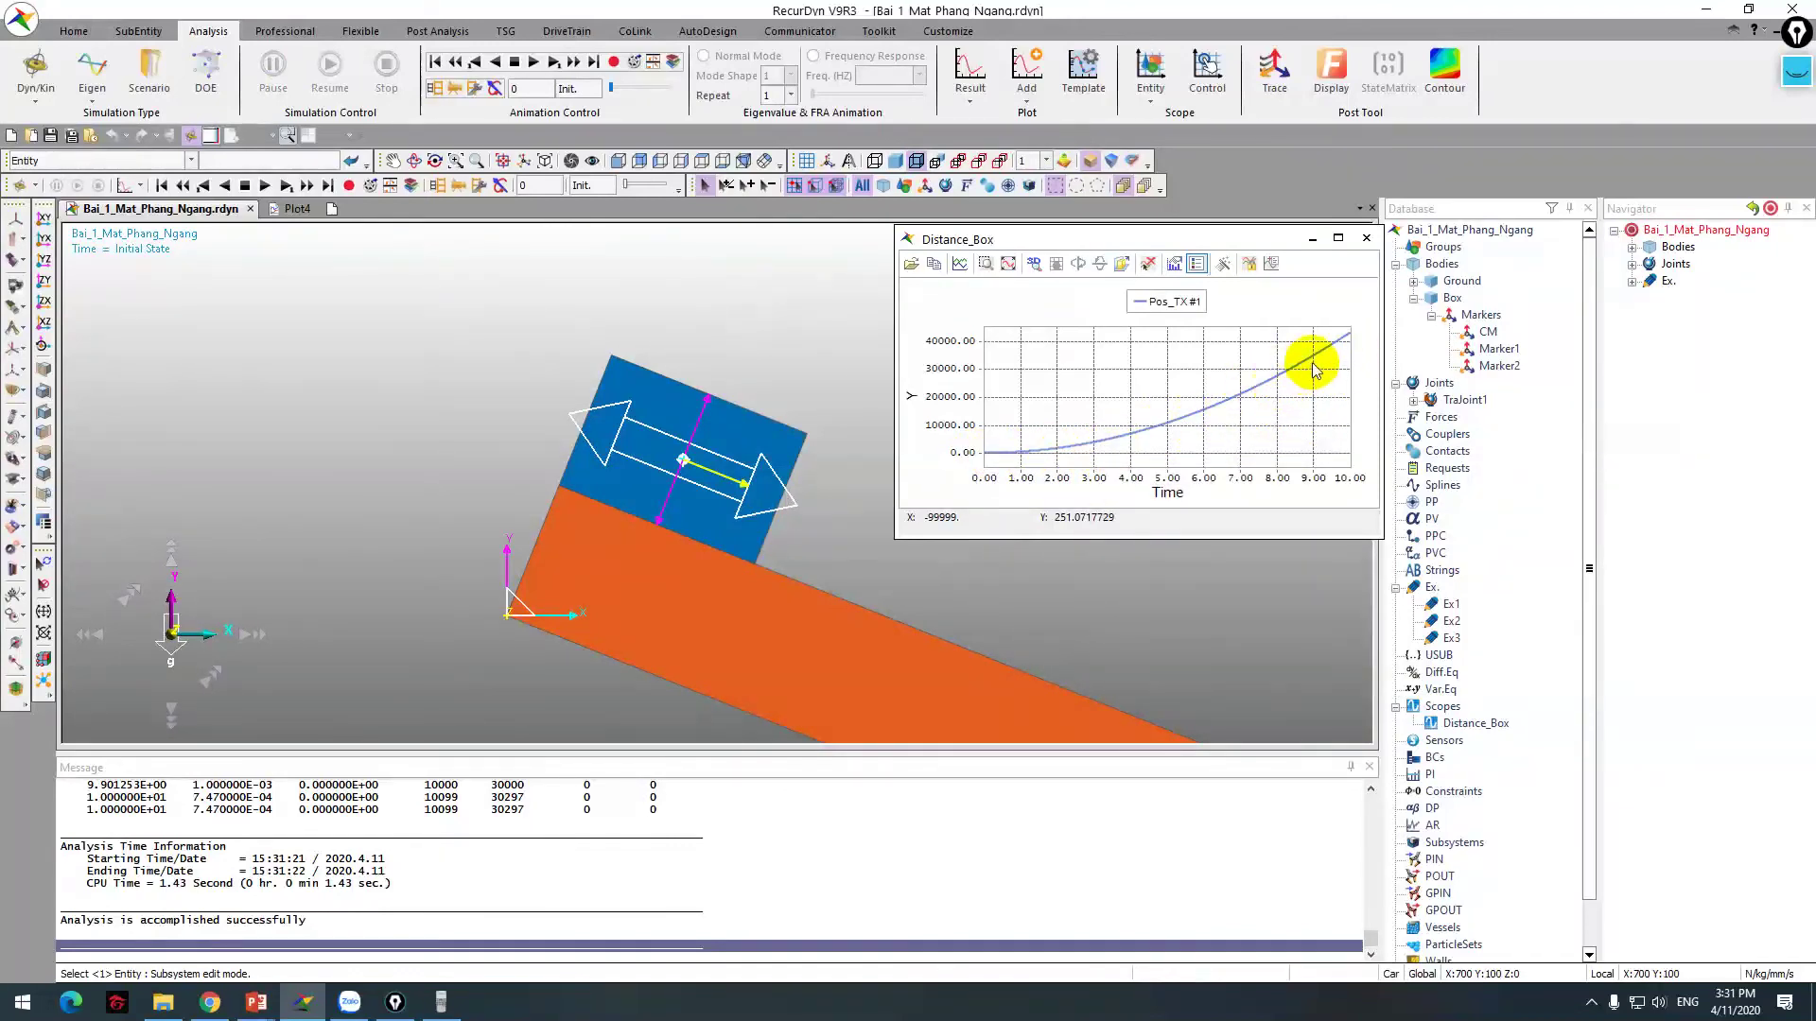
pyautogui.moveTo(1347, 342)
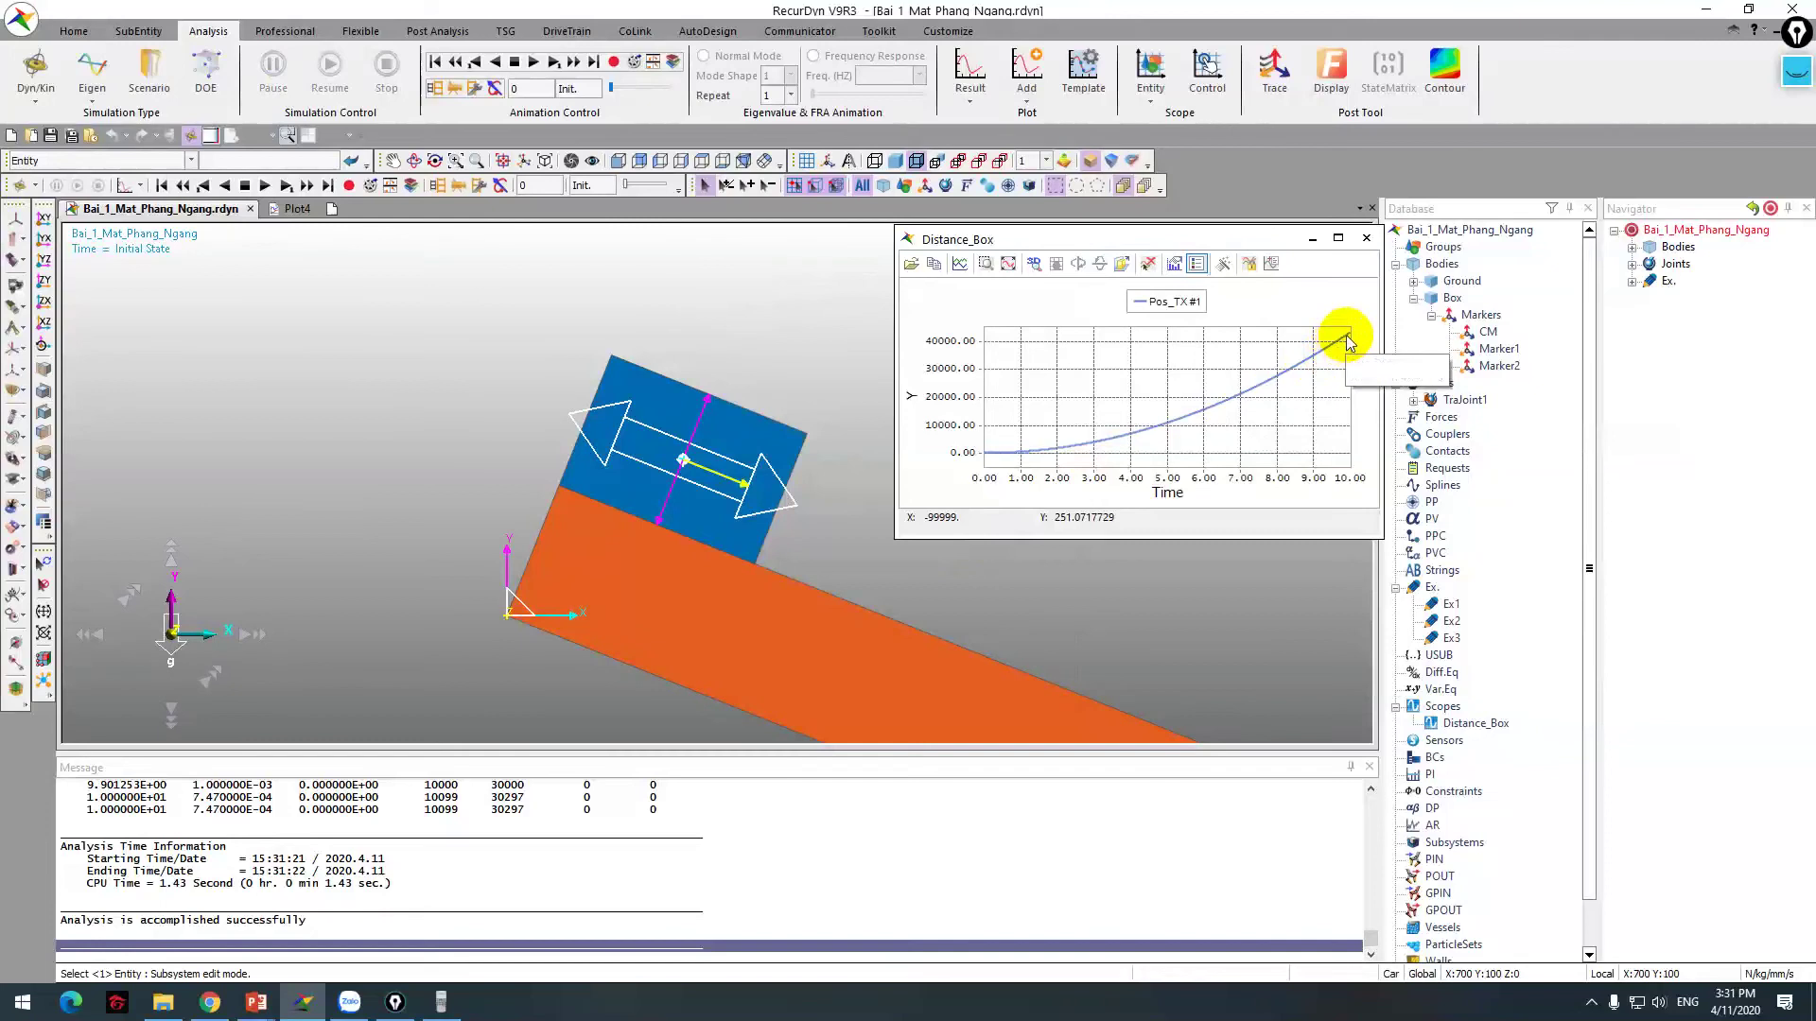
# Step: Open a new result plot, draw TraJoint1's Friction_Force curve, and trace a point on its flat section
pyautogui.click(974, 66)
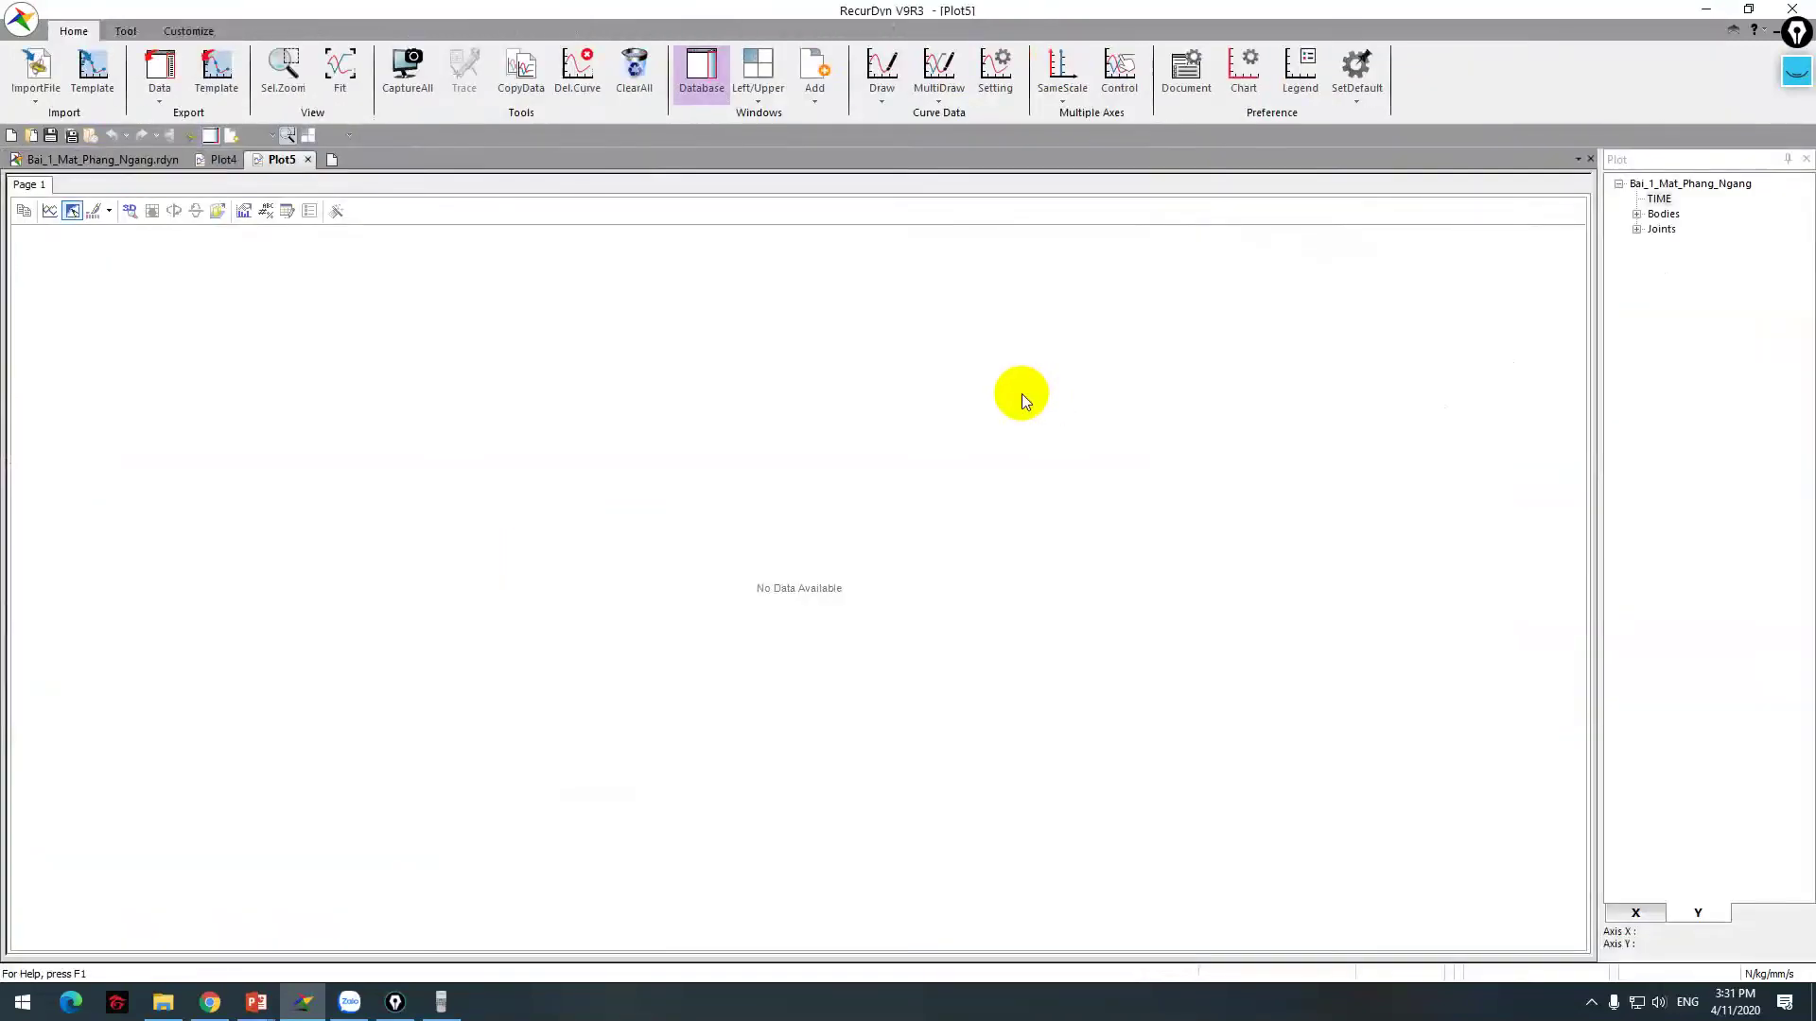
pyautogui.click(1653, 244)
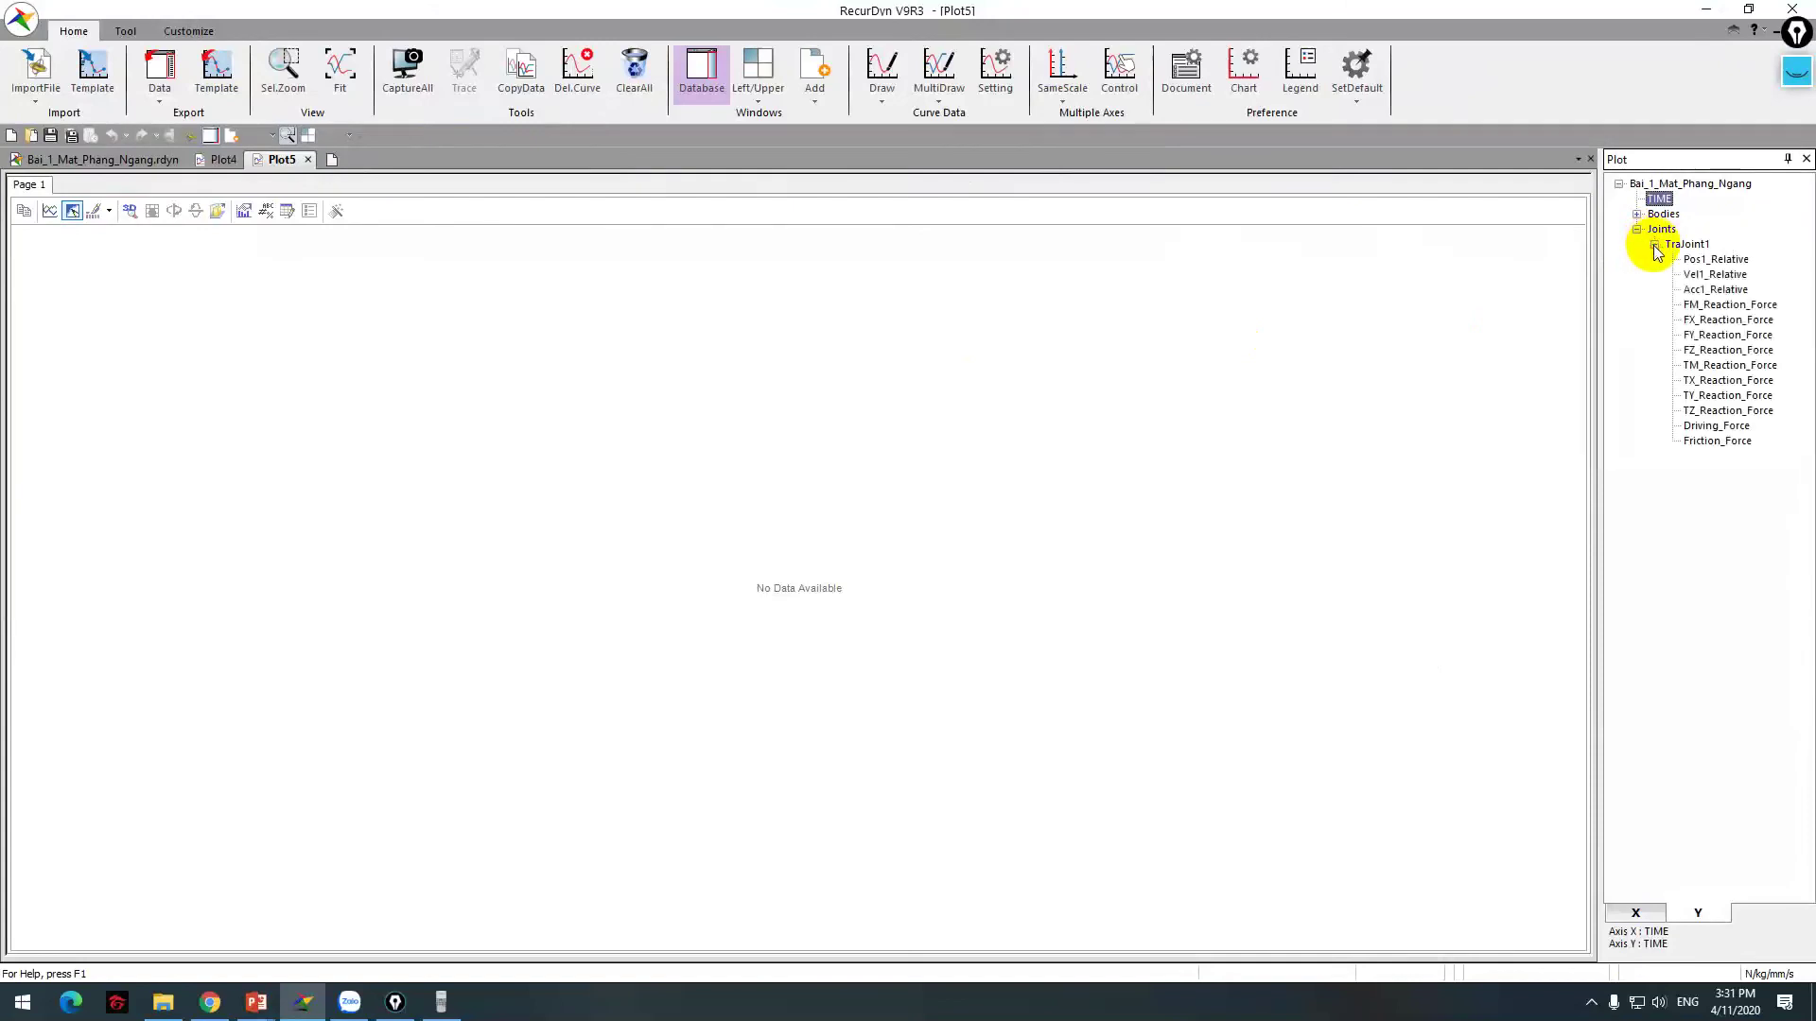
pyautogui.doubleClick(1713, 440)
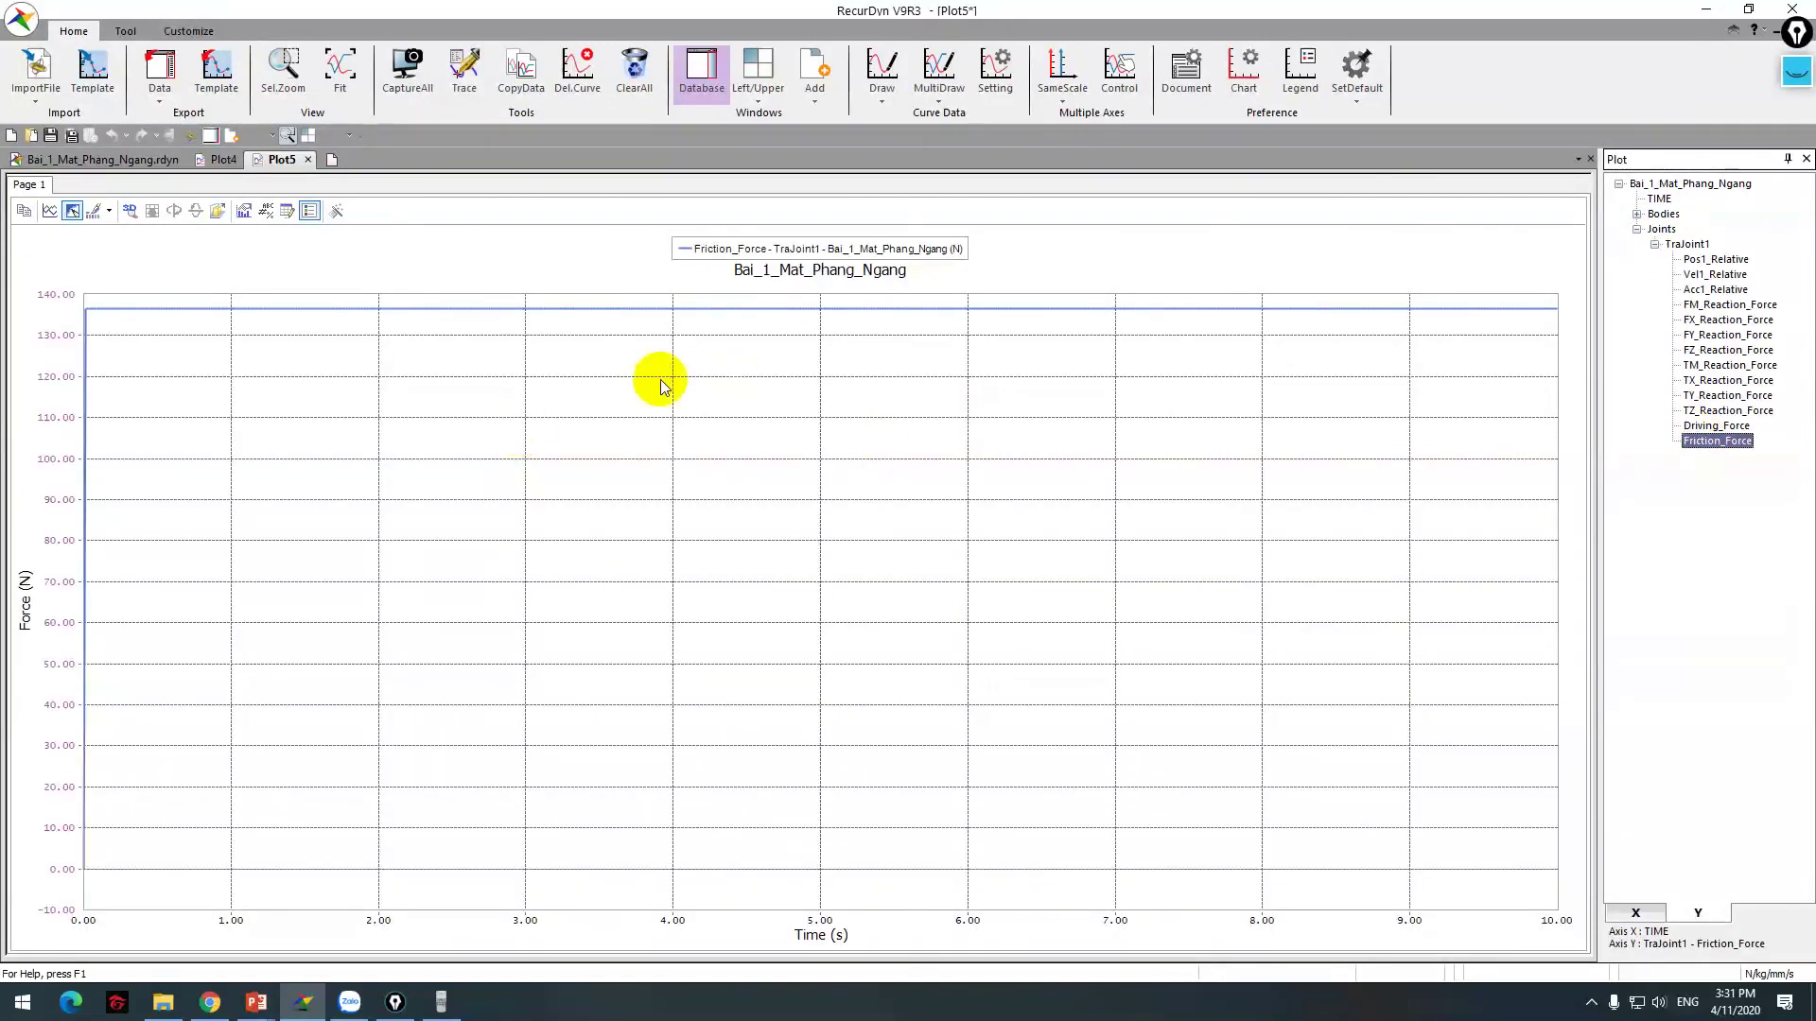
pyautogui.click(438, 93)
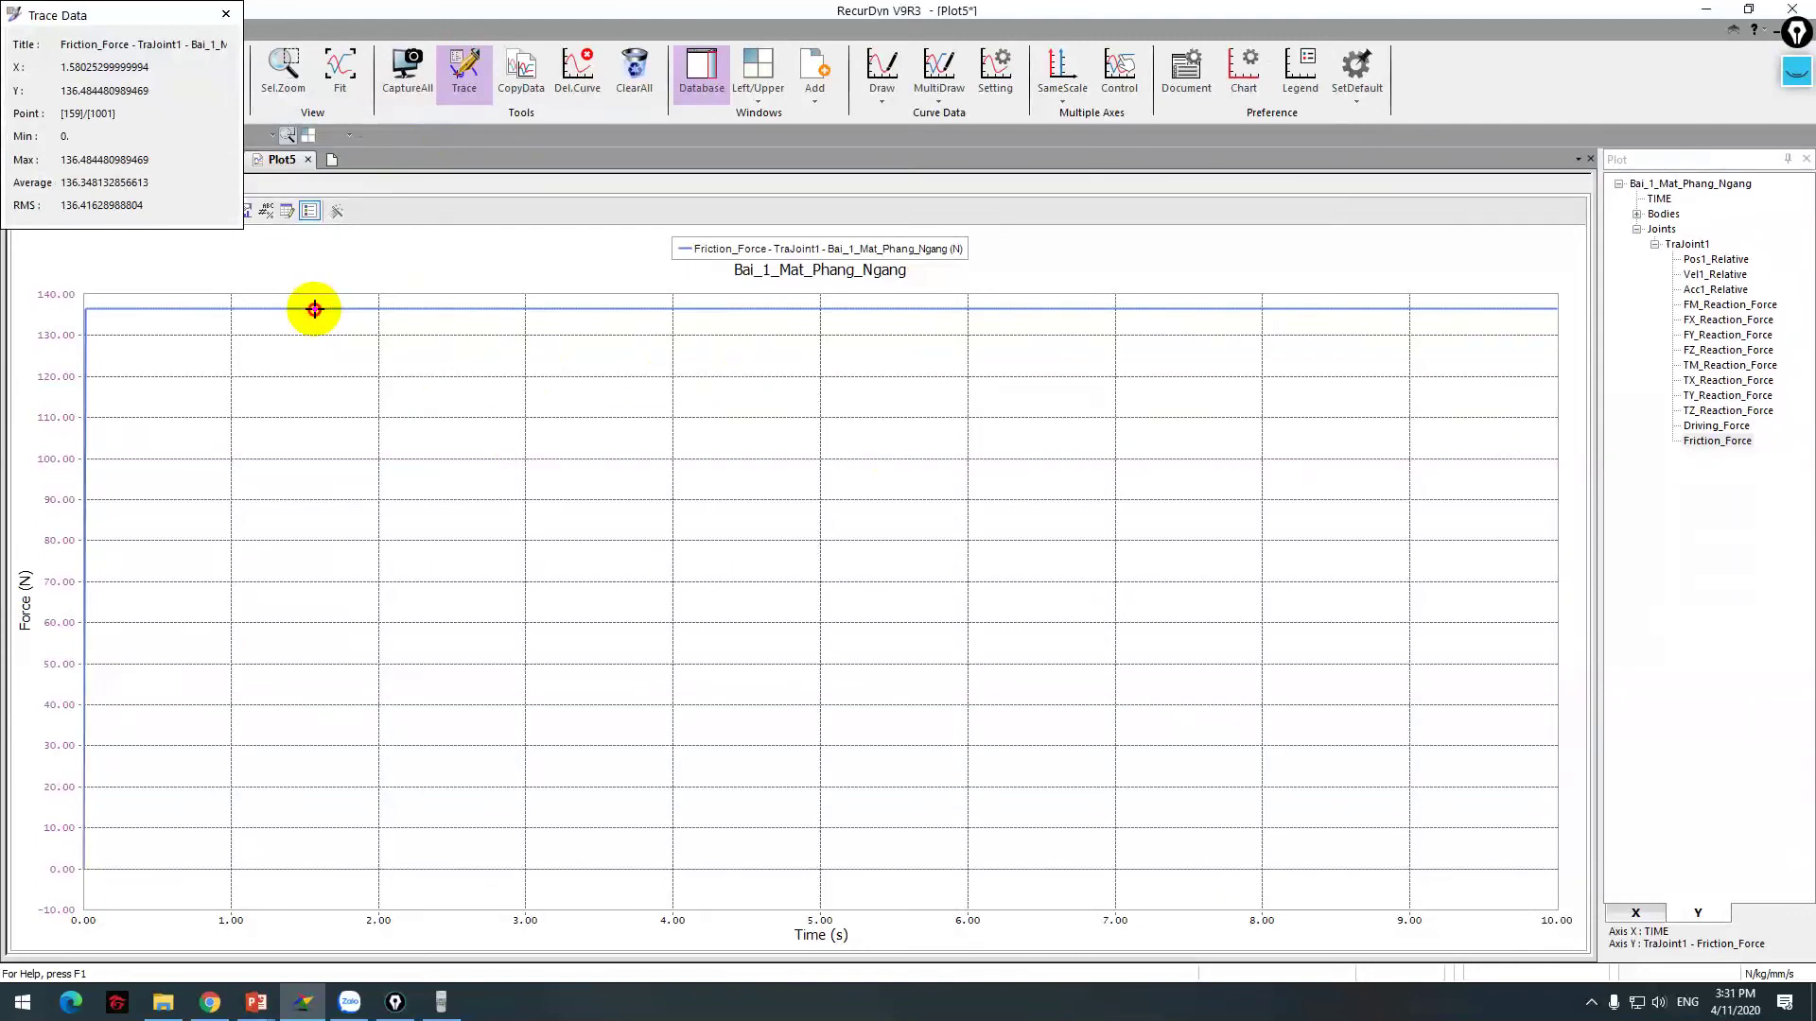
pyautogui.click(314, 308)
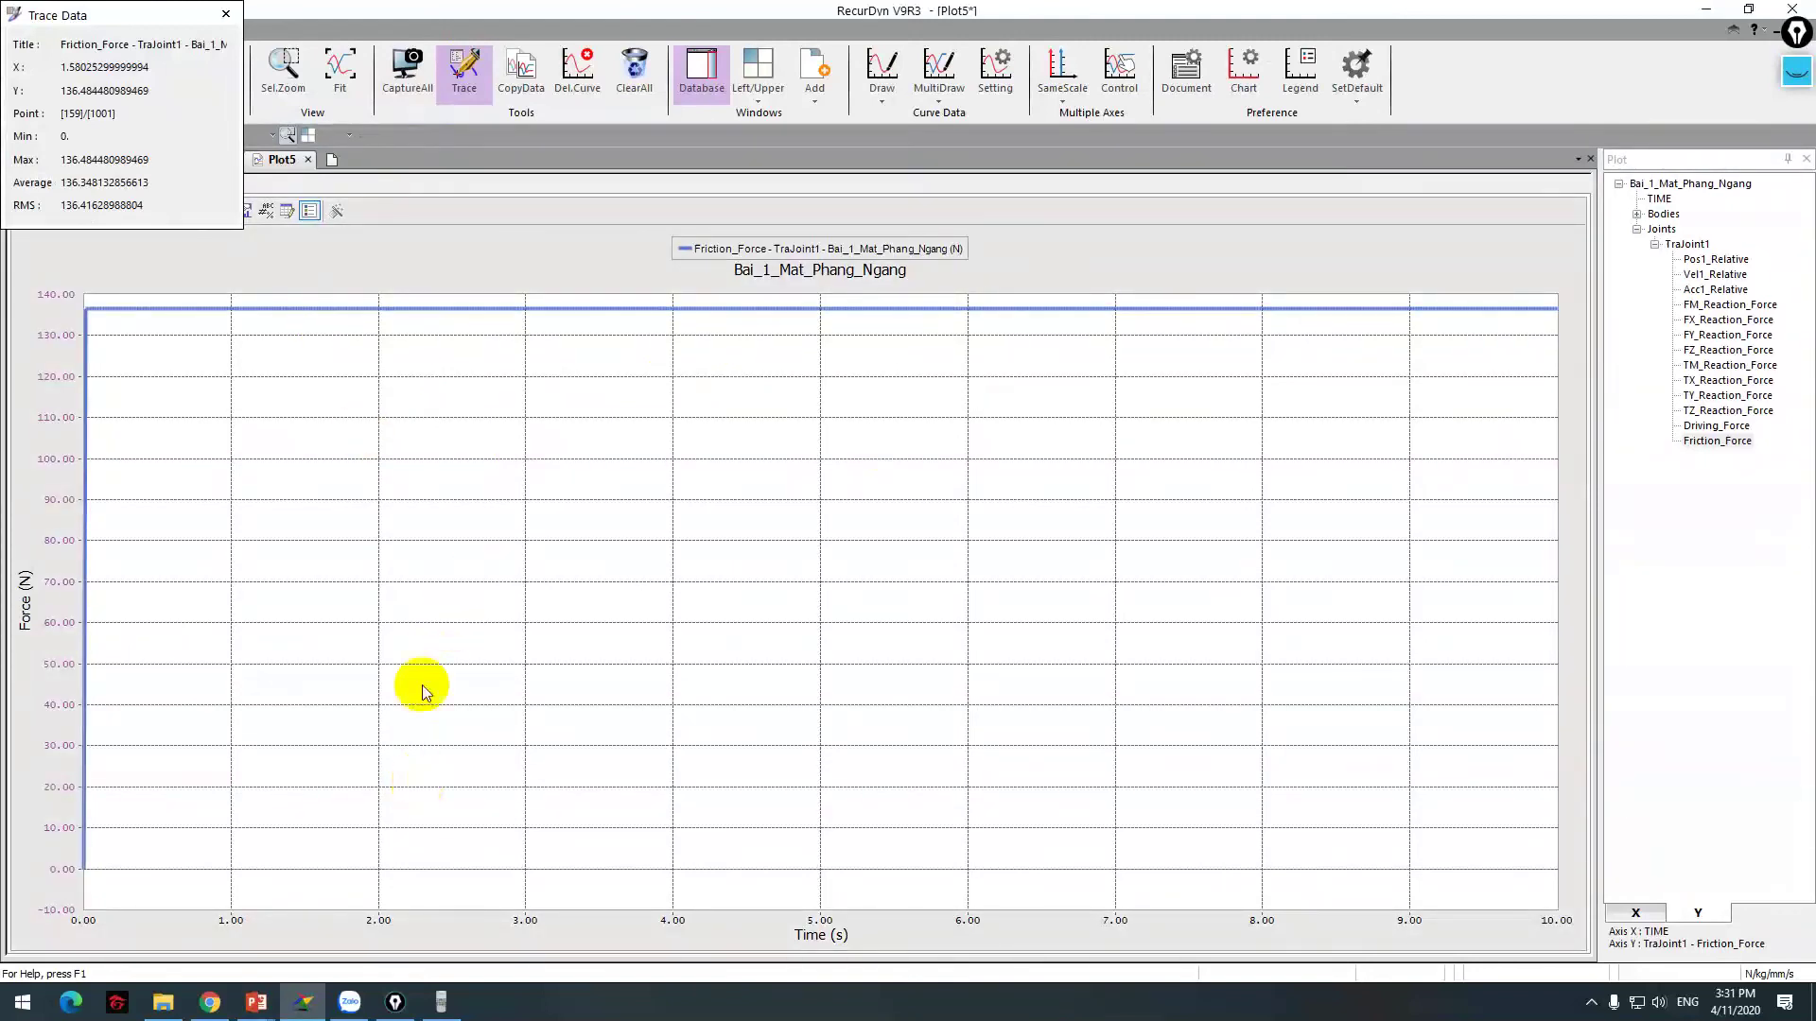
pyautogui.moveTo(317, 1002)
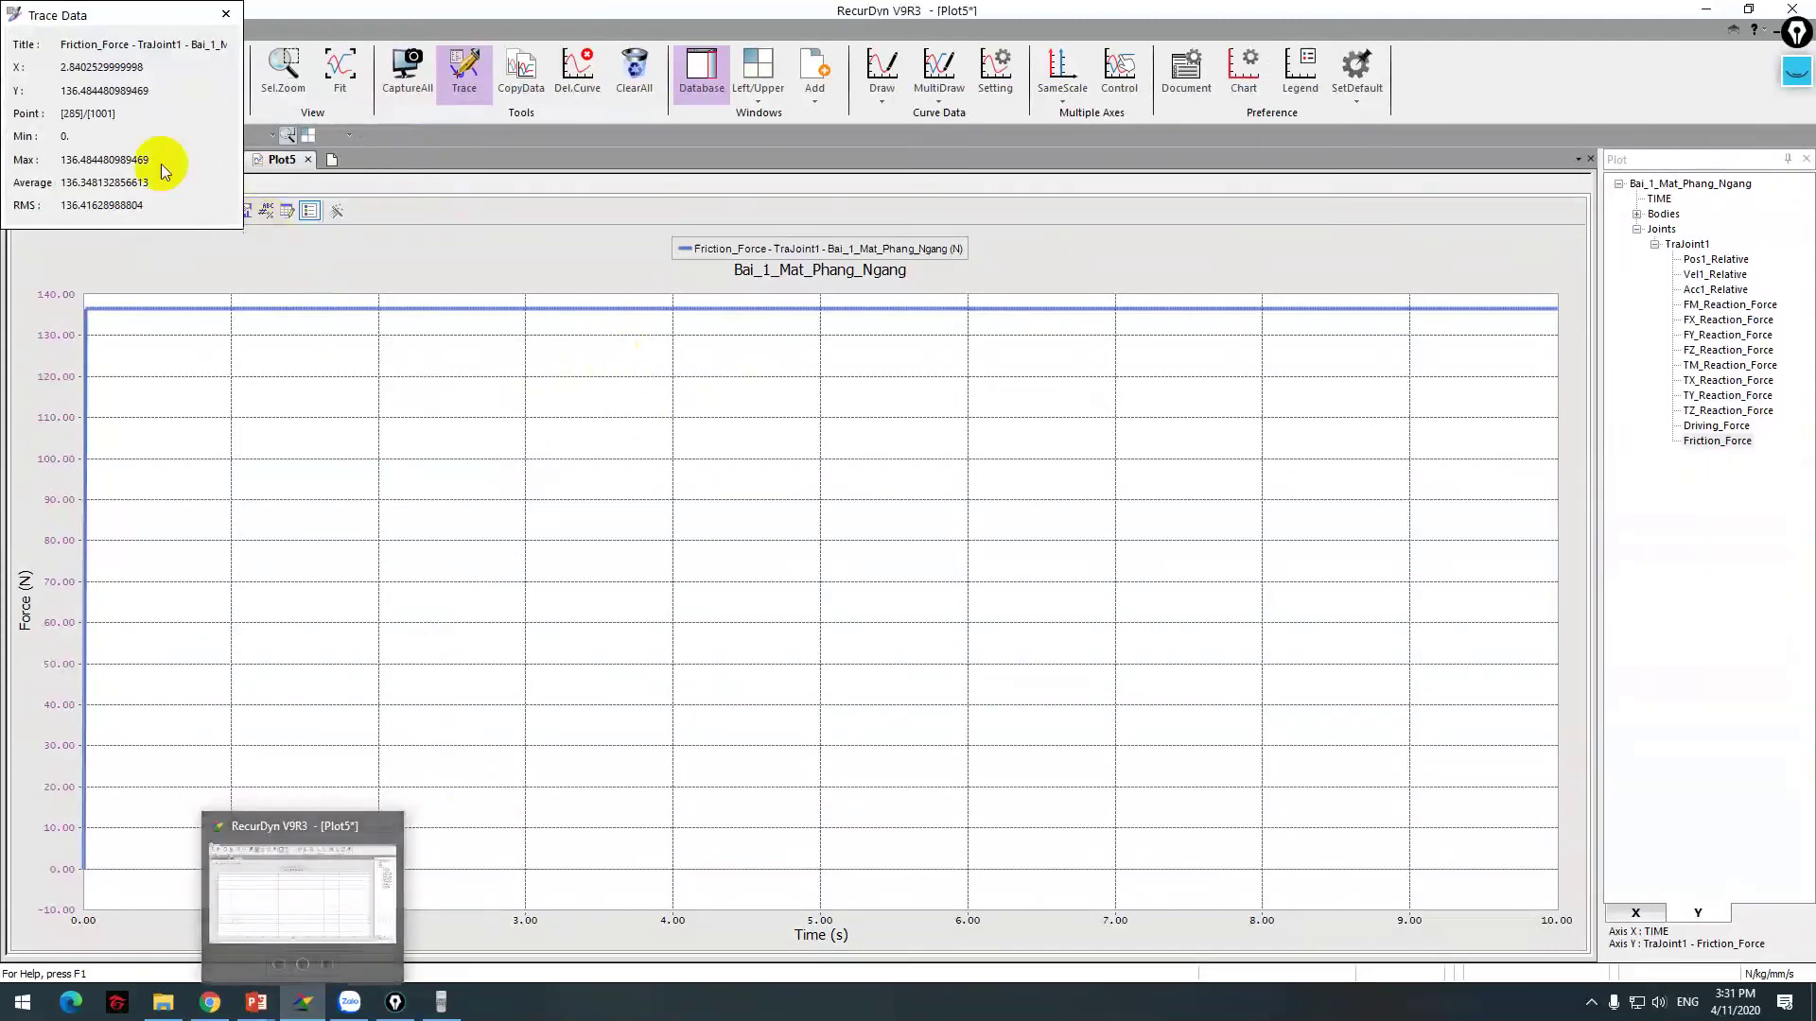
# Step: Switch to the Bai_Toan_1_Vat_Nam_Ngang presentation in PowerPoint and examine the friction force formula under Hình 2 on slide 9
pyautogui.click(254, 1002)
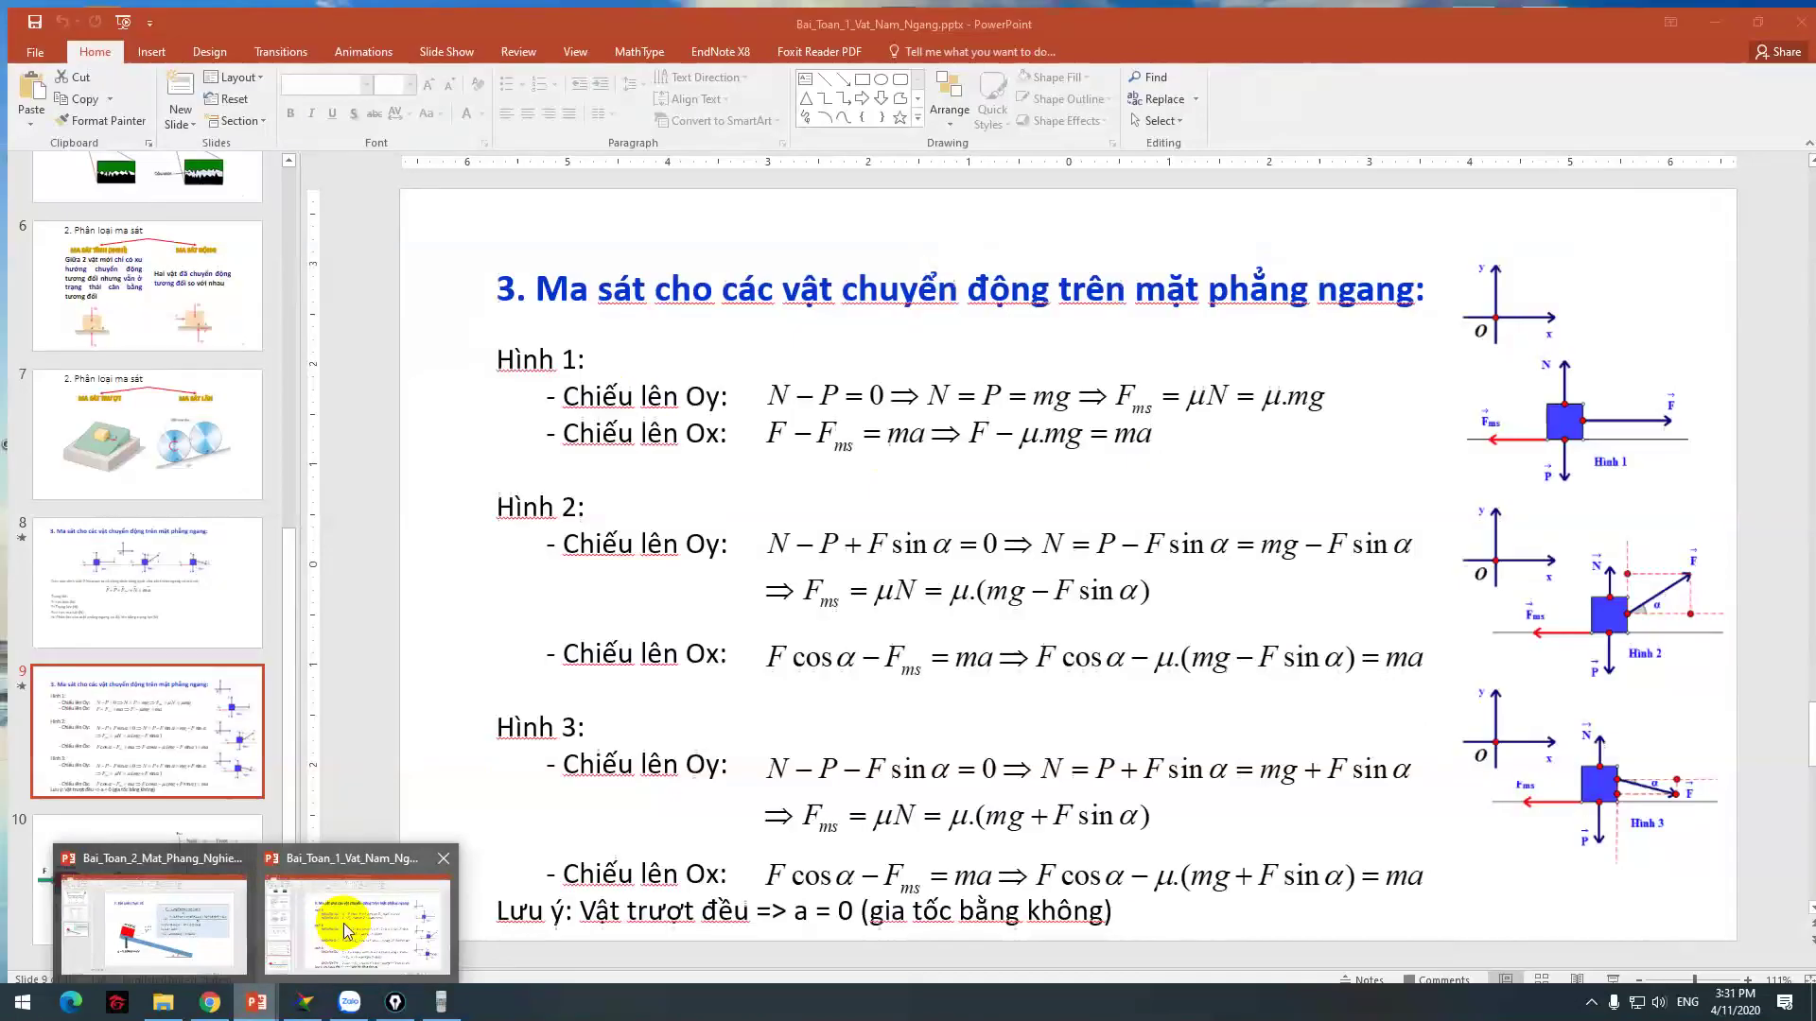
pyautogui.click(343, 923)
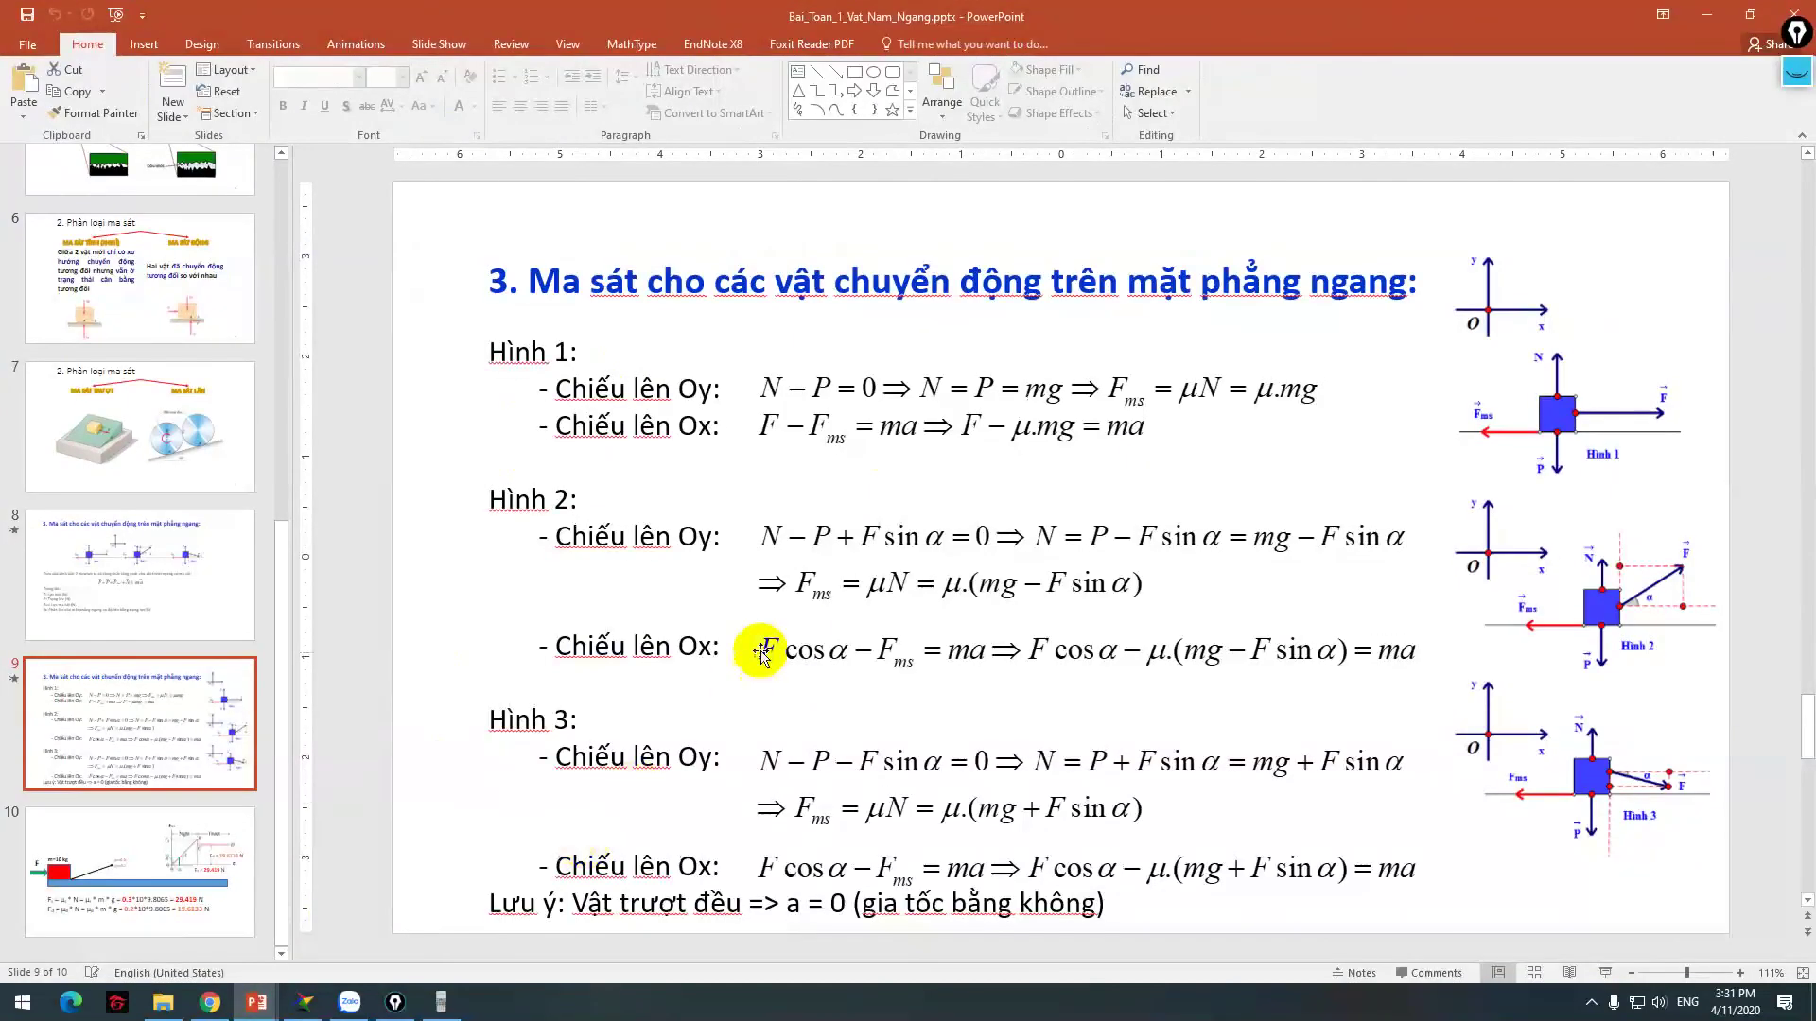
pyautogui.click(809, 584)
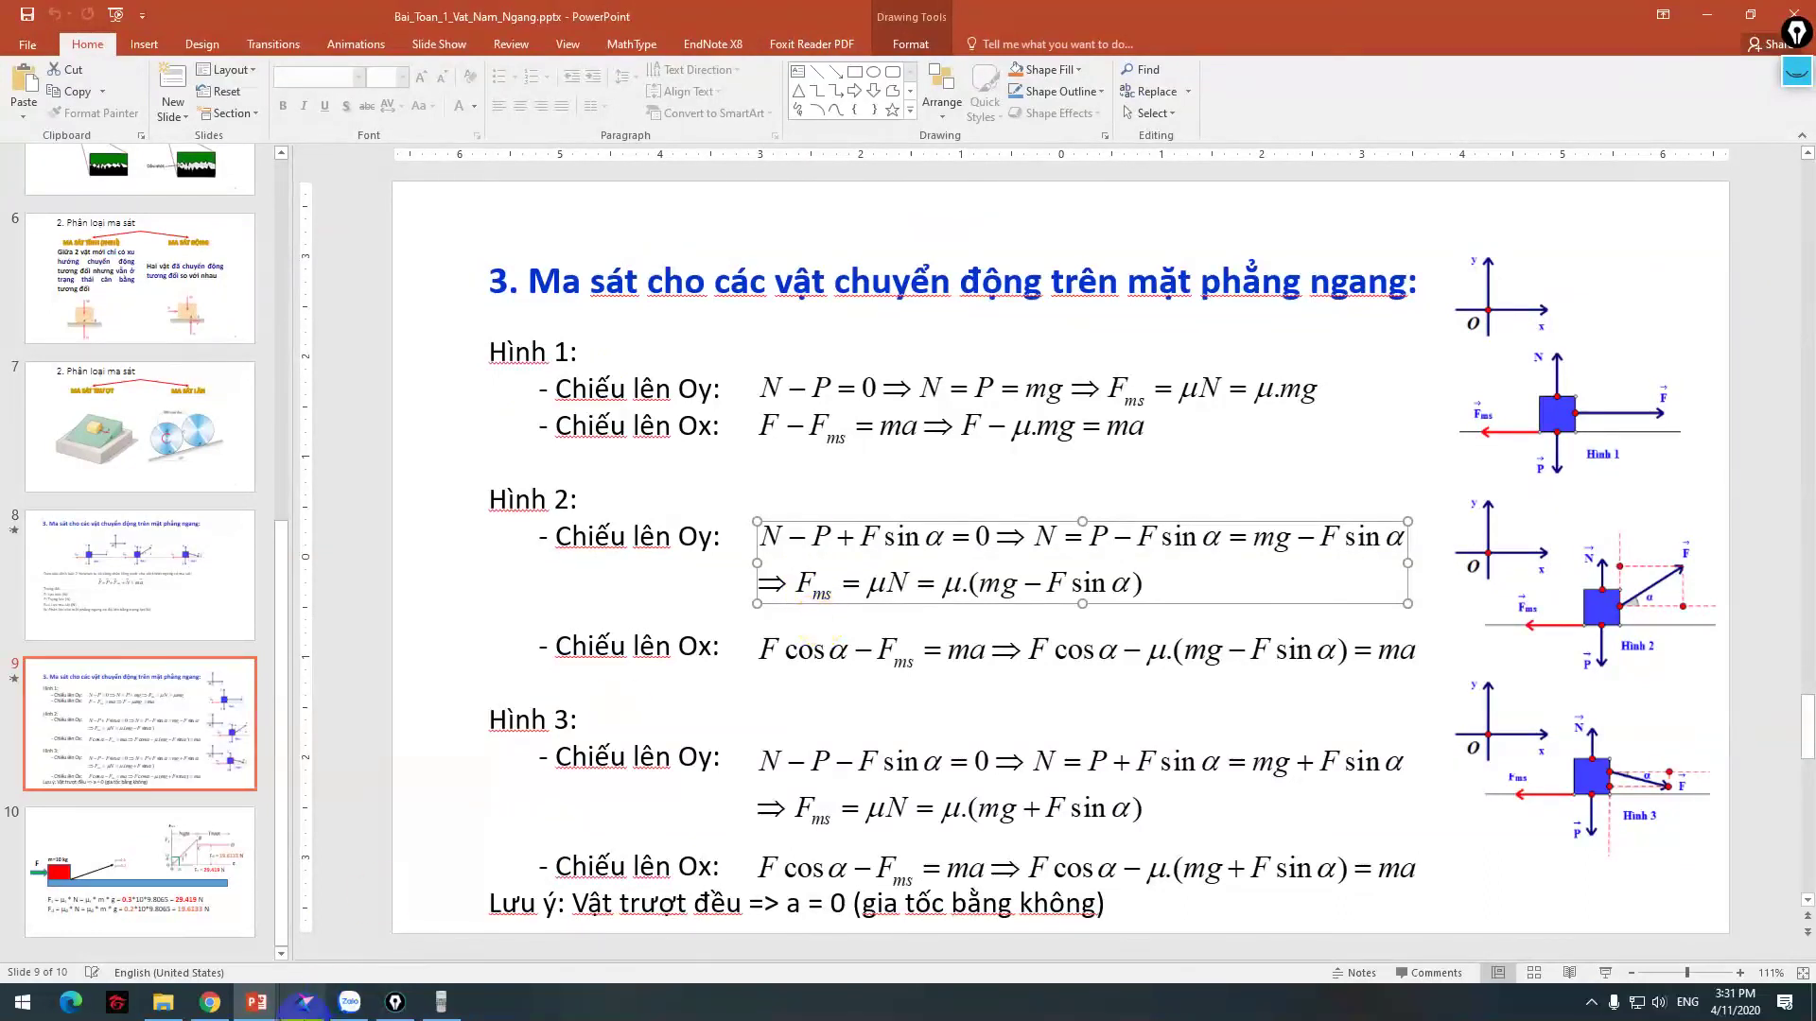
pyautogui.click(869, 606)
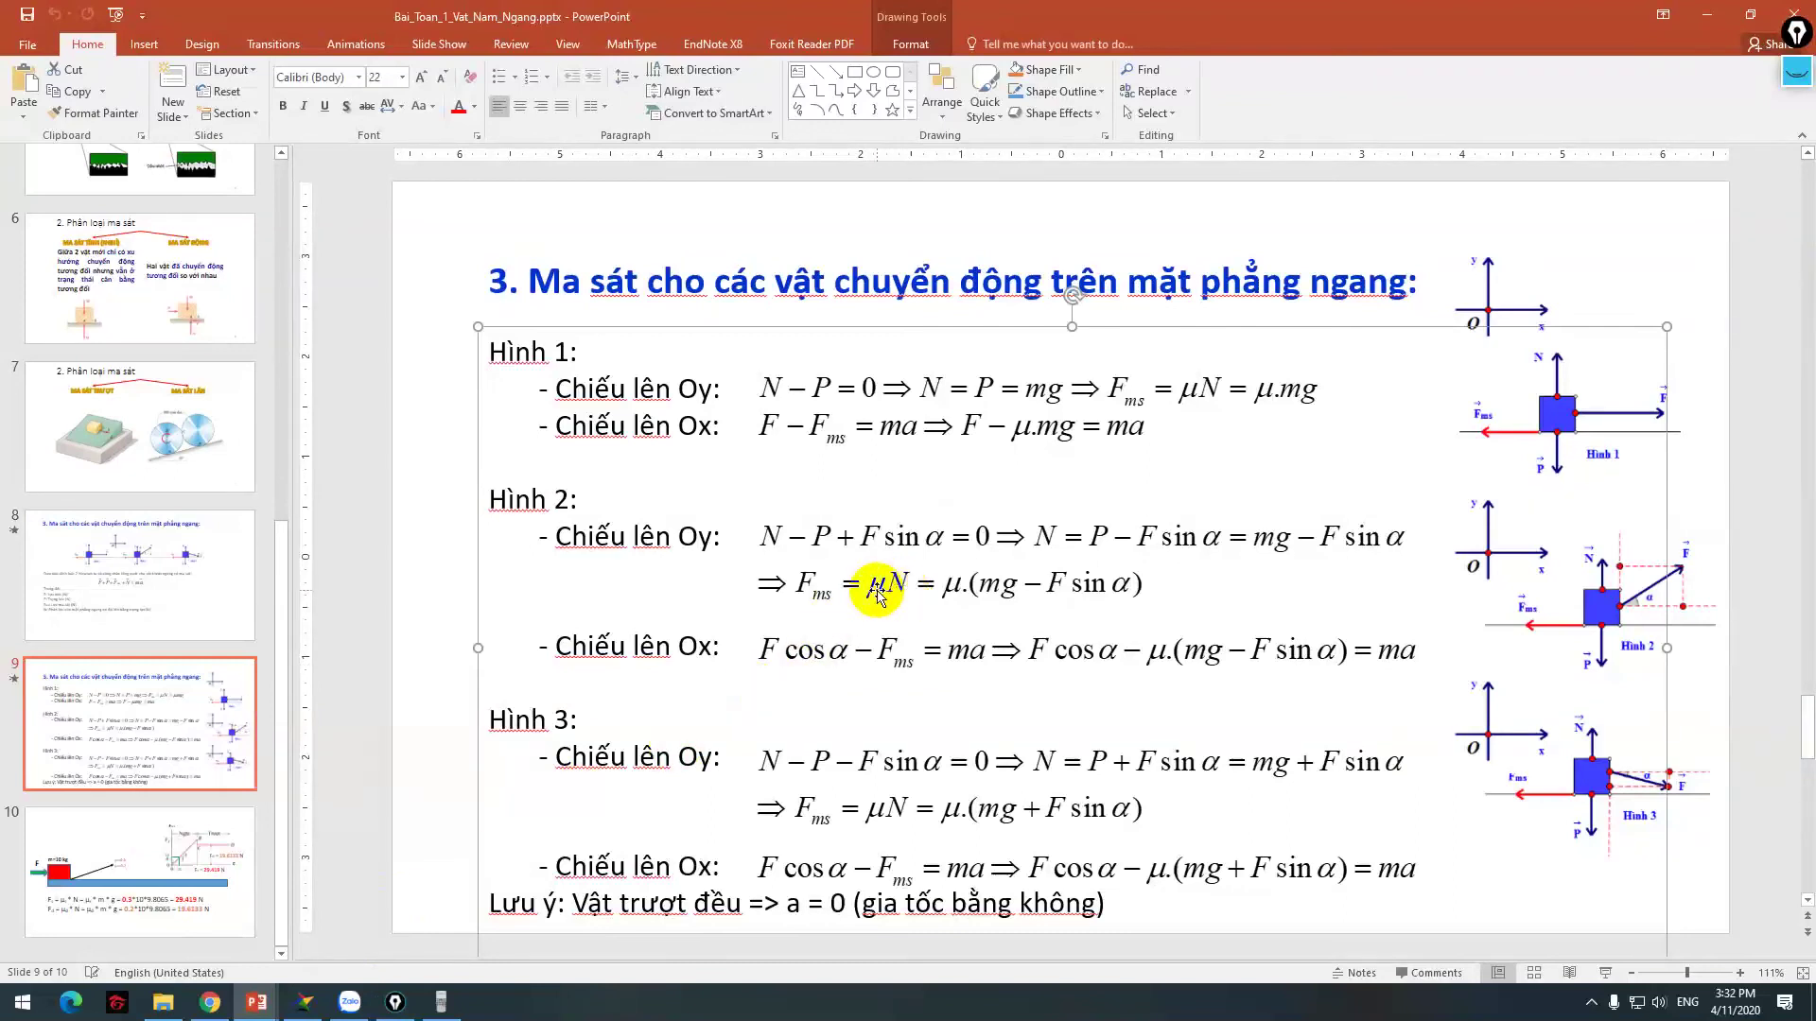
pyautogui.click(862, 598)
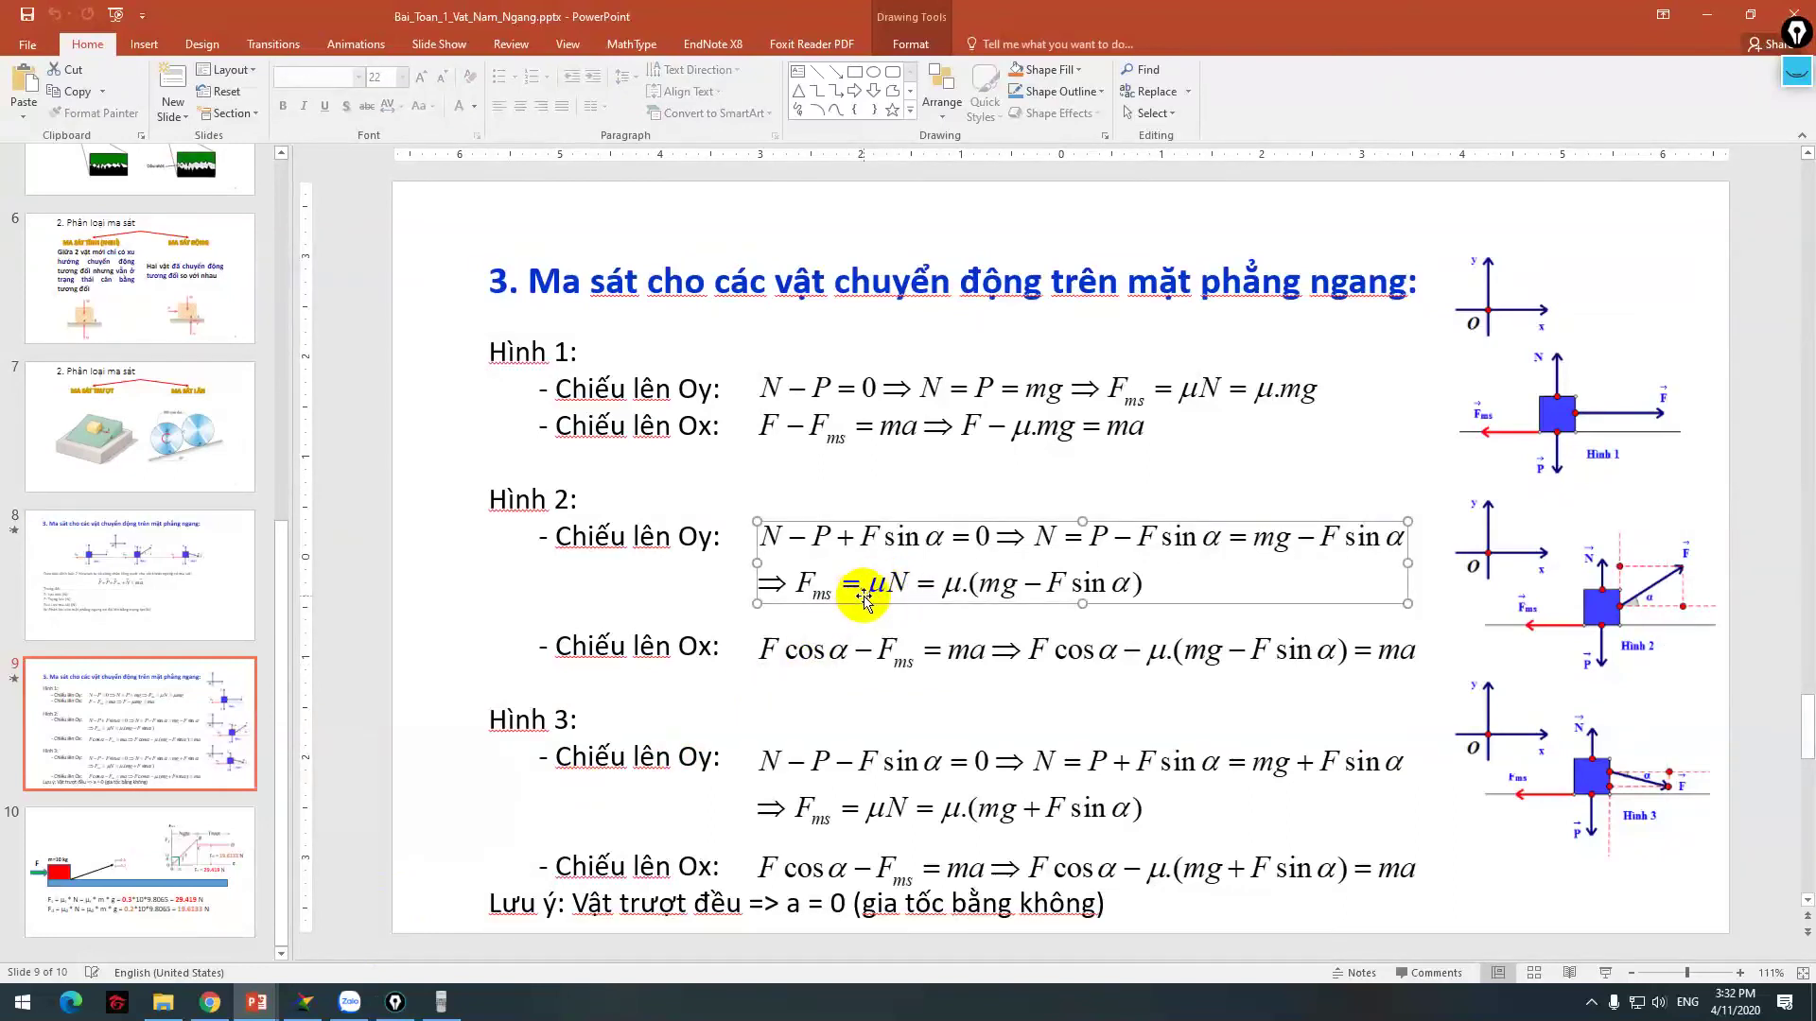
# Step: Switch to the Casio calculator emulator, clear the previous calculation, and start the friction force expression with 0.3×50
pyautogui.click(440, 1001)
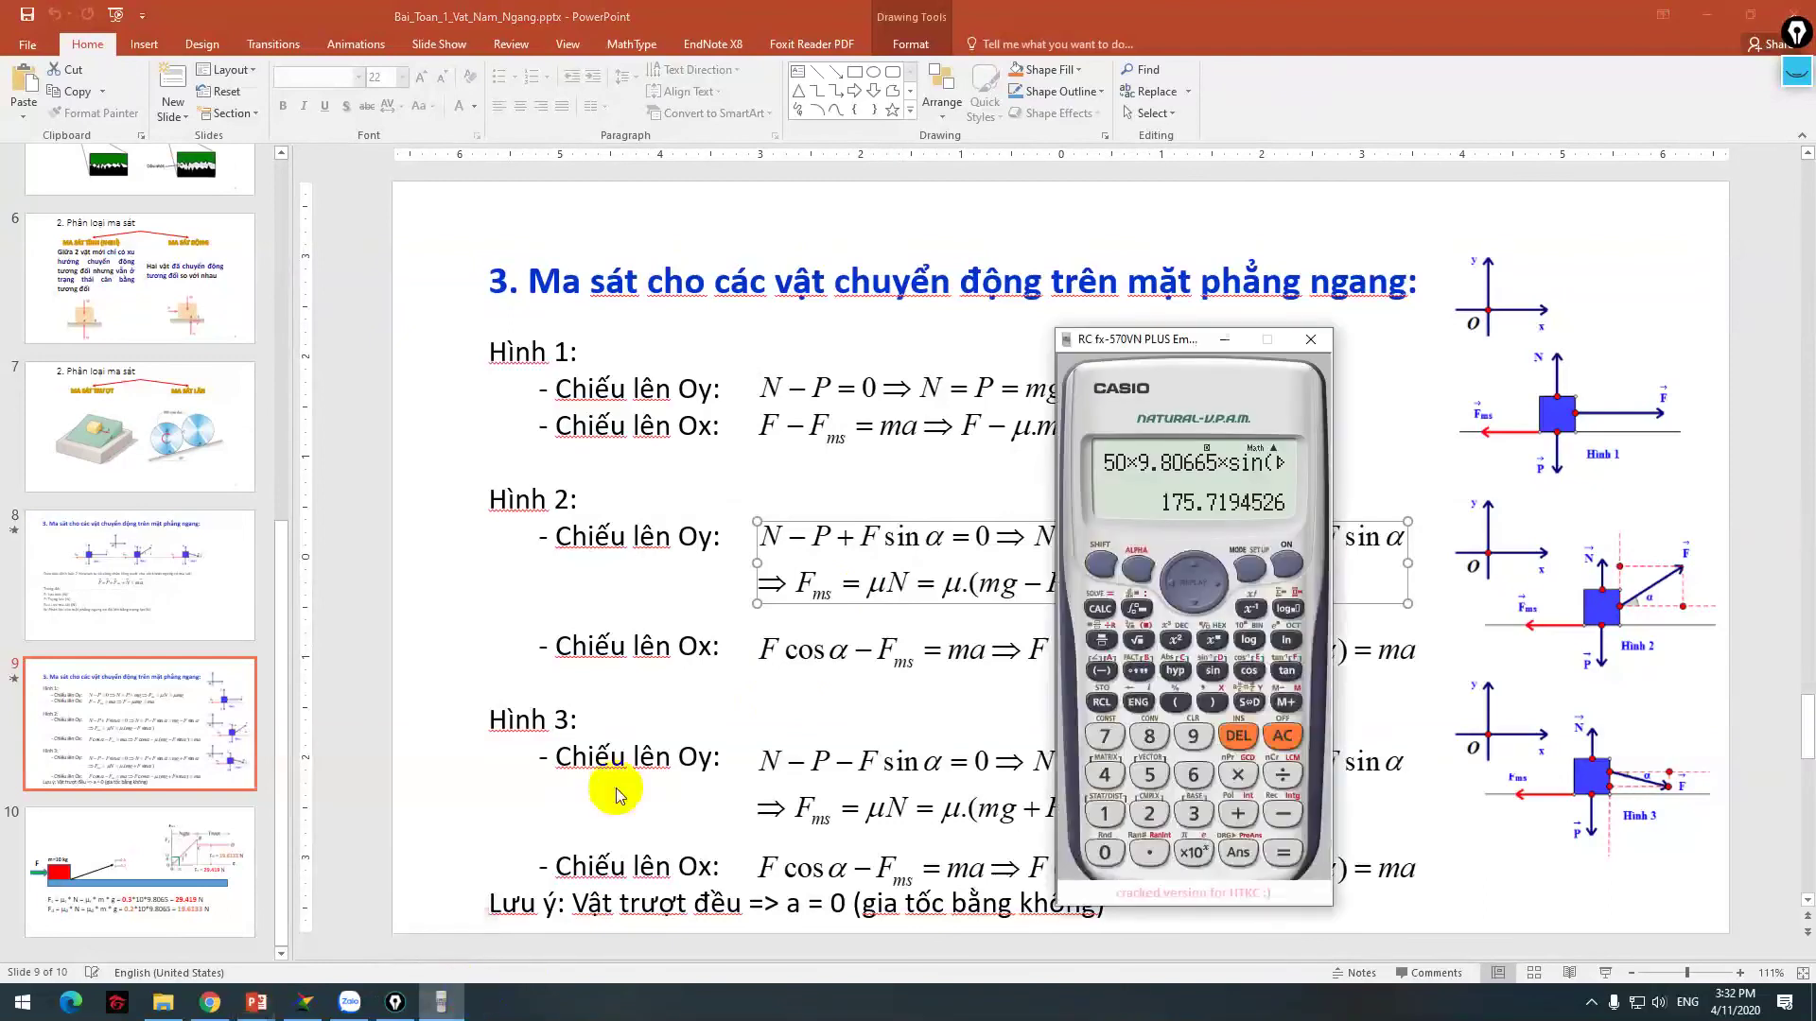
pyautogui.click(1288, 564)
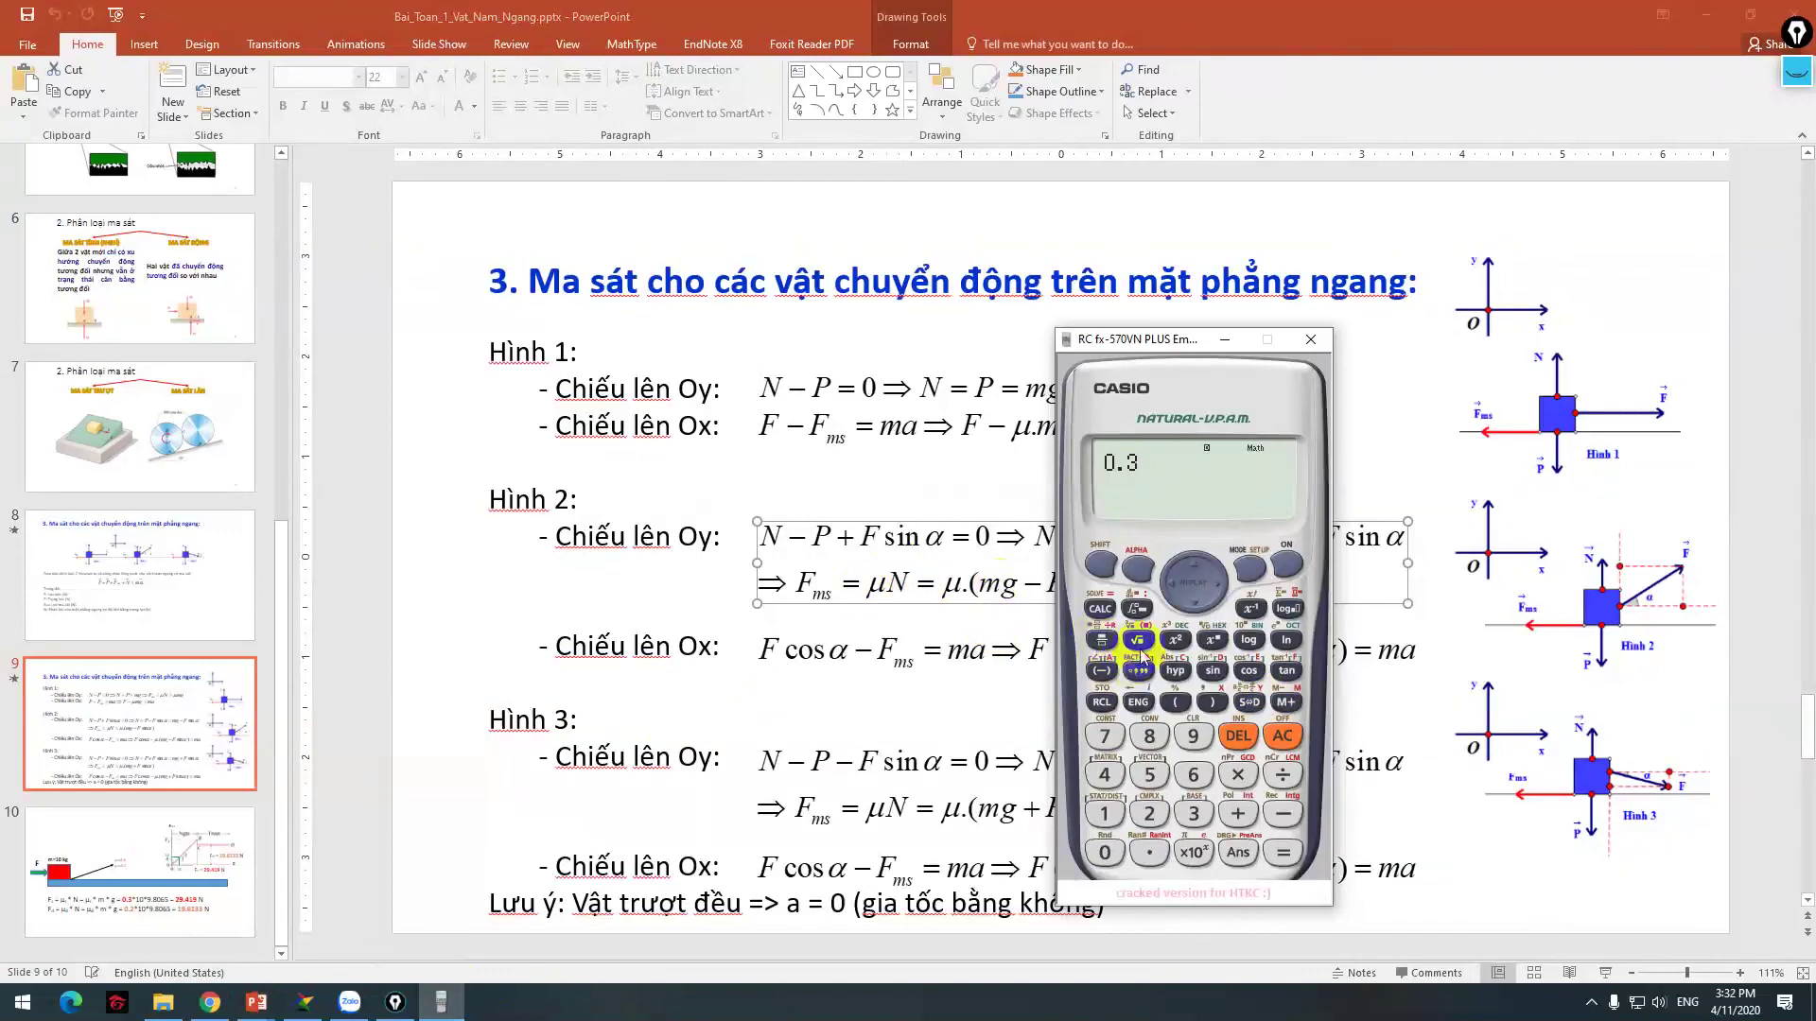
pyautogui.click(1238, 775)
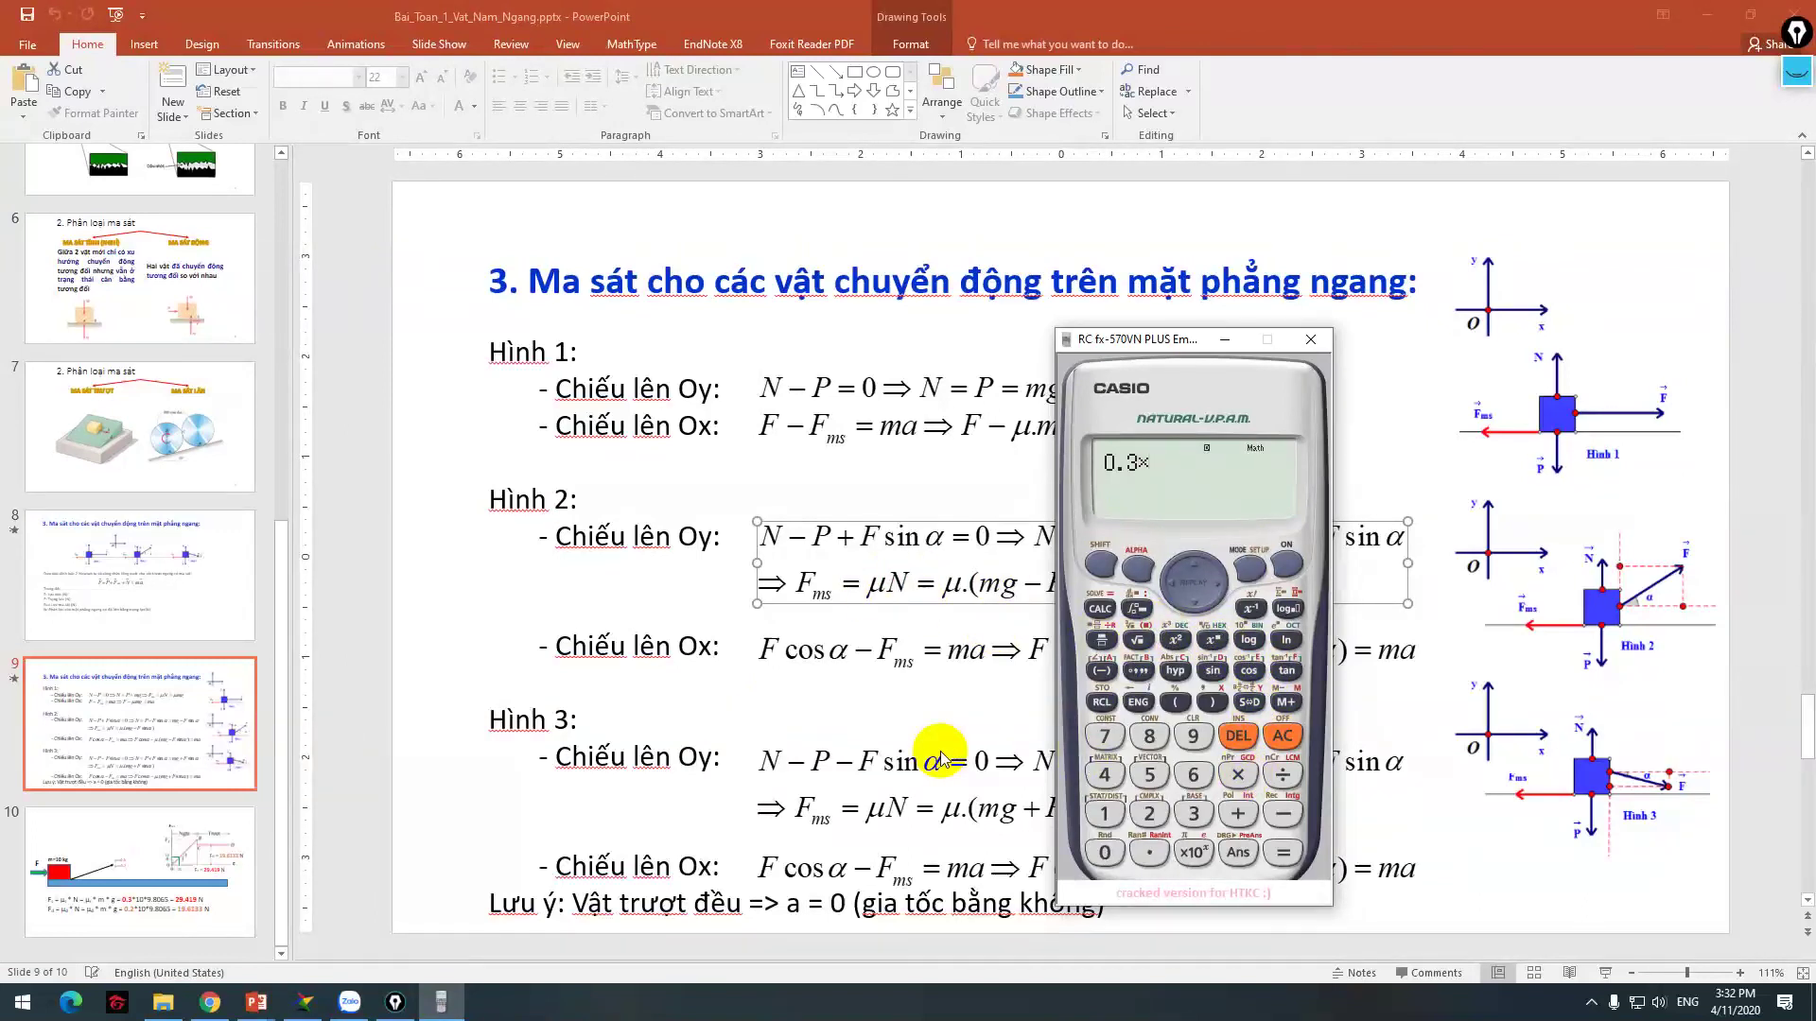
pyautogui.write('50')
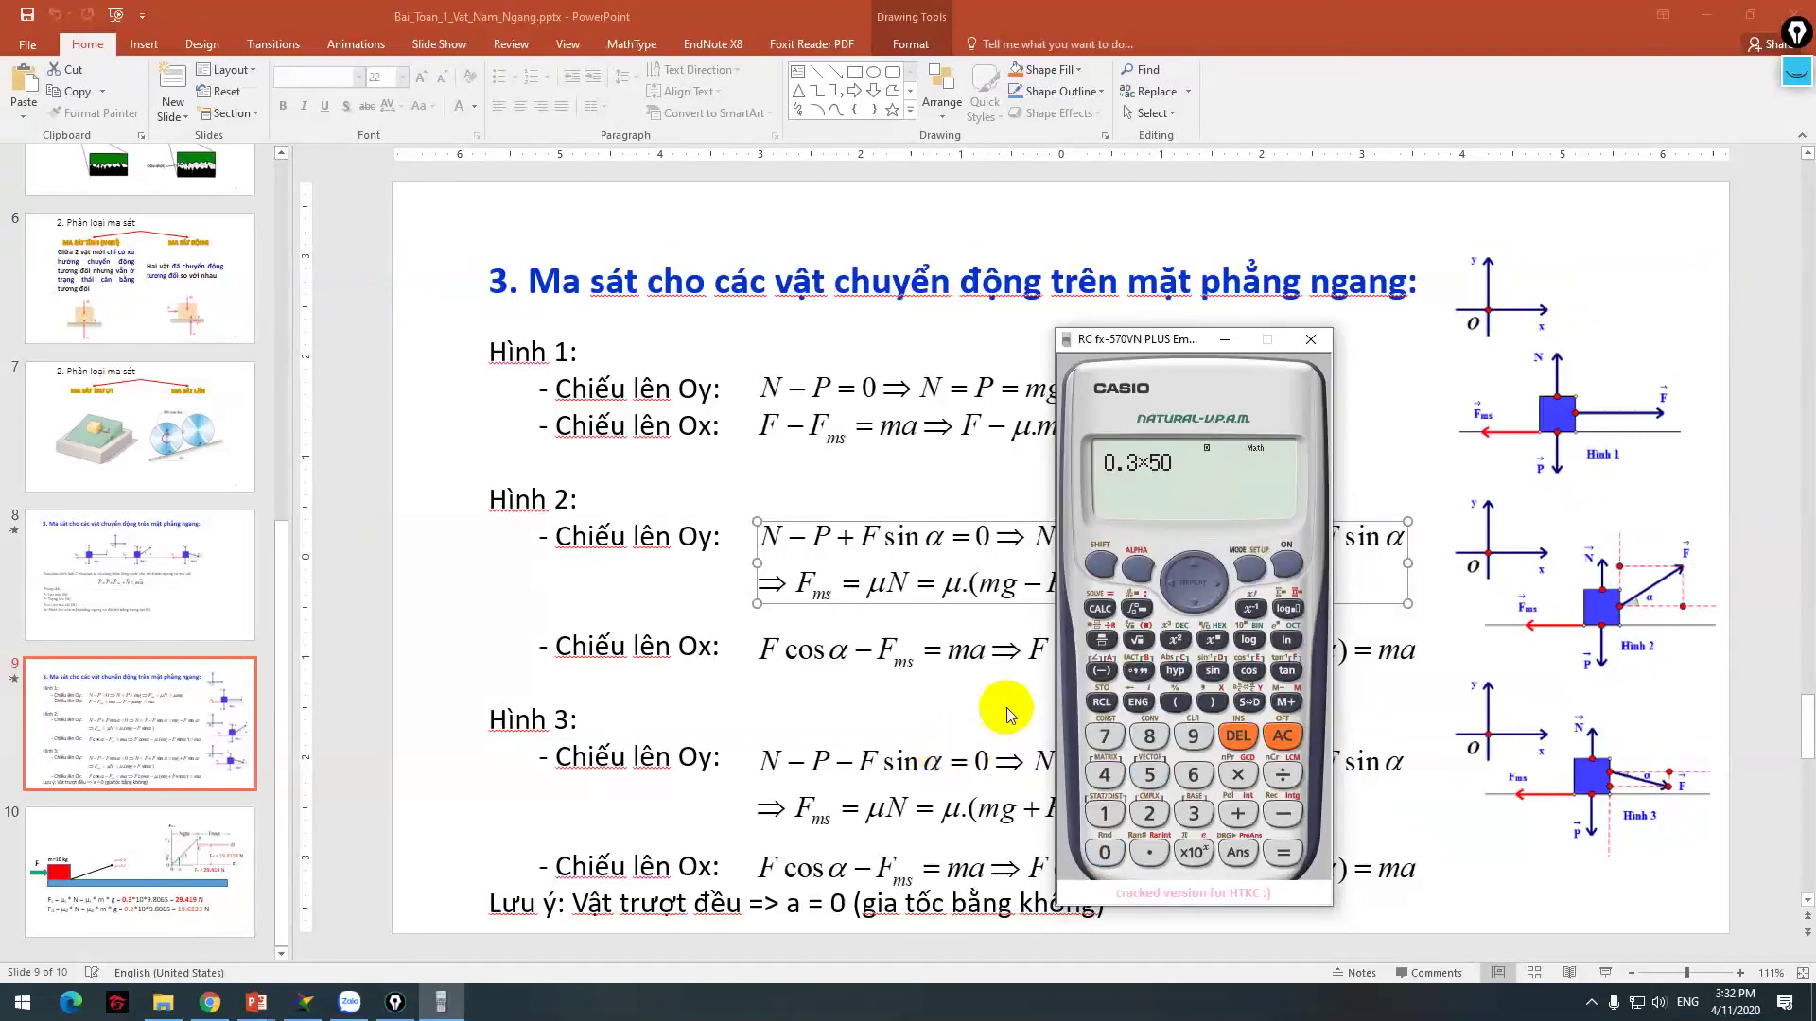